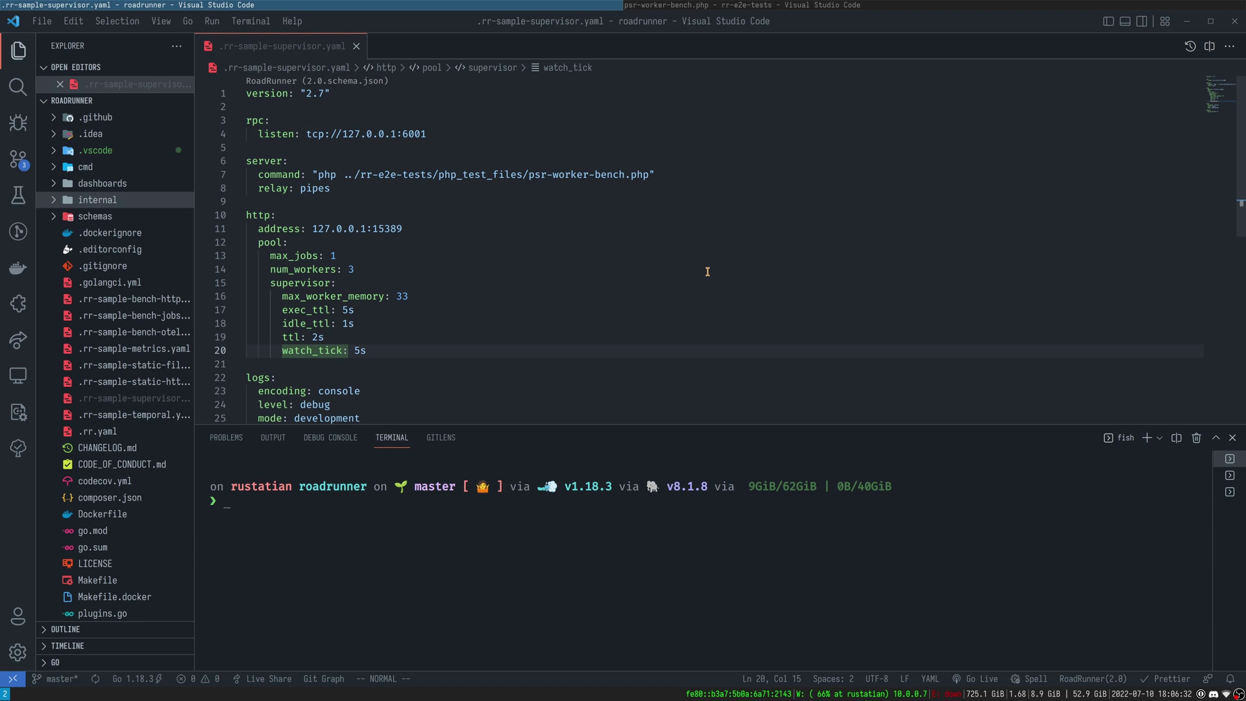
Review the pool settings max_jobs: 1, num_workers and the supervisor key in the config
{"action": "left_click", "coordinate": [271, 211]}
{"action": "left_click", "coordinate": [272, 242]}
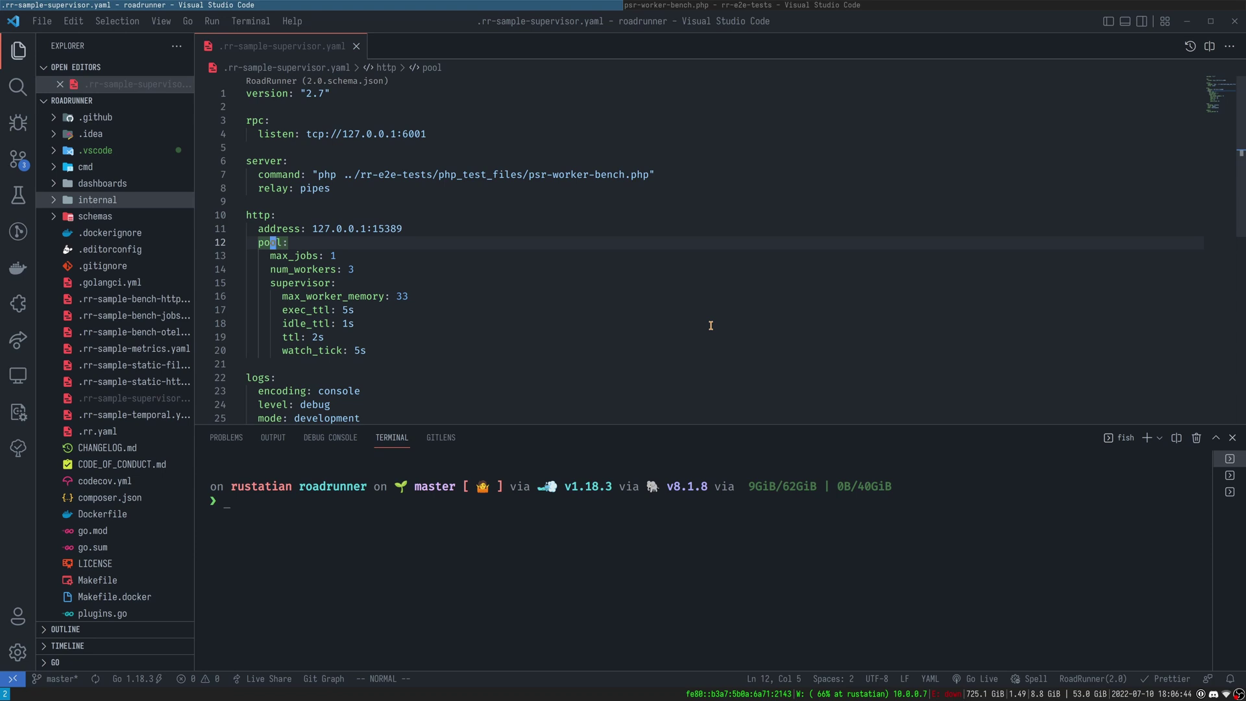
{"action": "left_click_drag", "start_coordinate": [270, 283], "coordinate": [345, 284]}
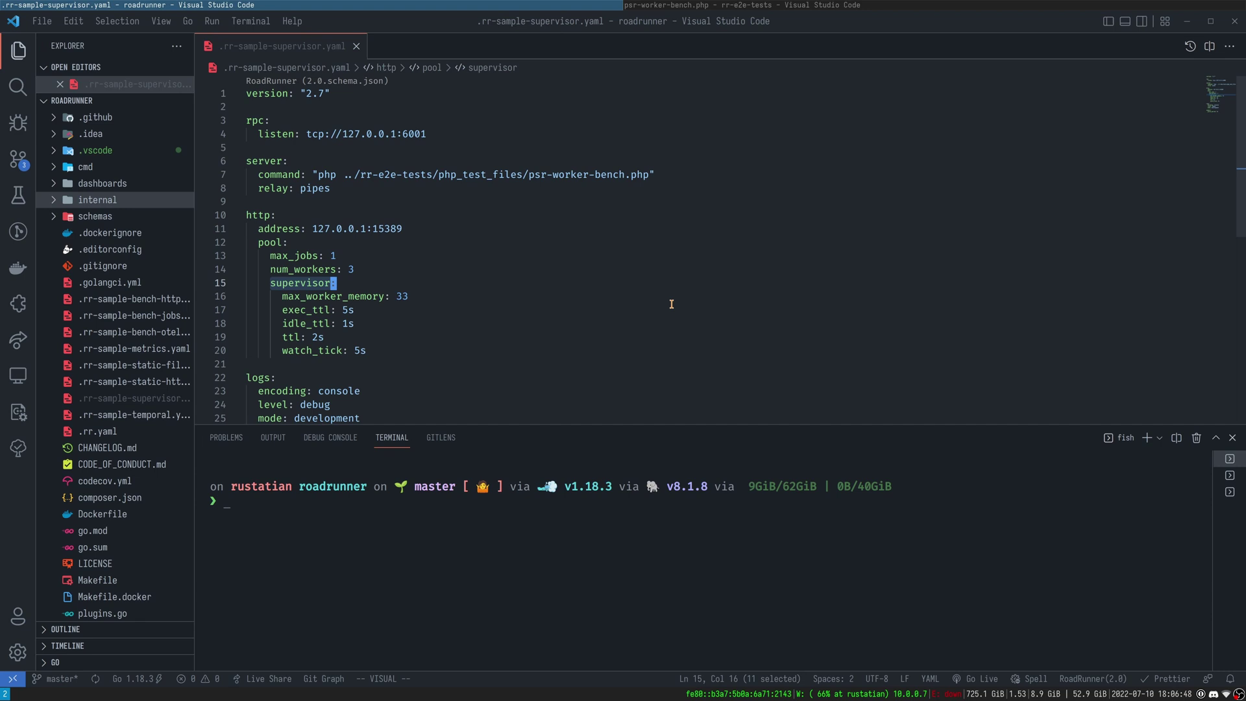
{"action": "left_click", "coordinate": [272, 256]}
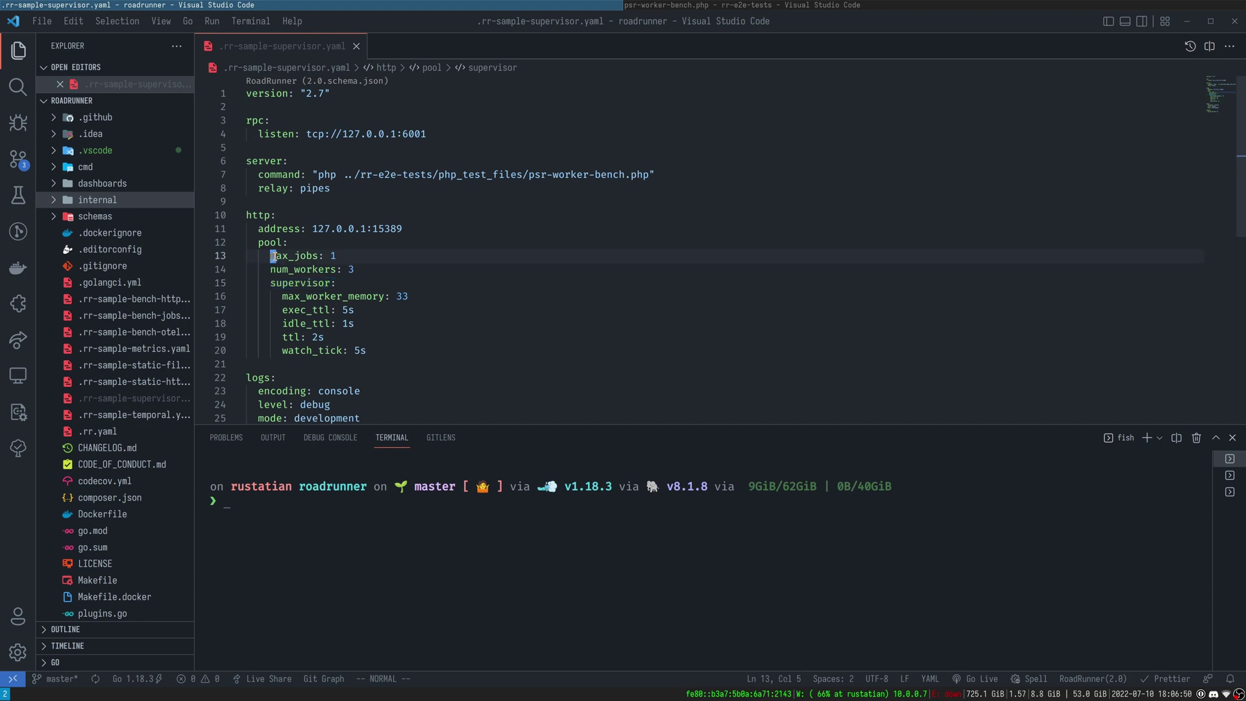
{"action": "left_click_drag", "start_coordinate": [271, 256], "coordinate": [340, 257]}
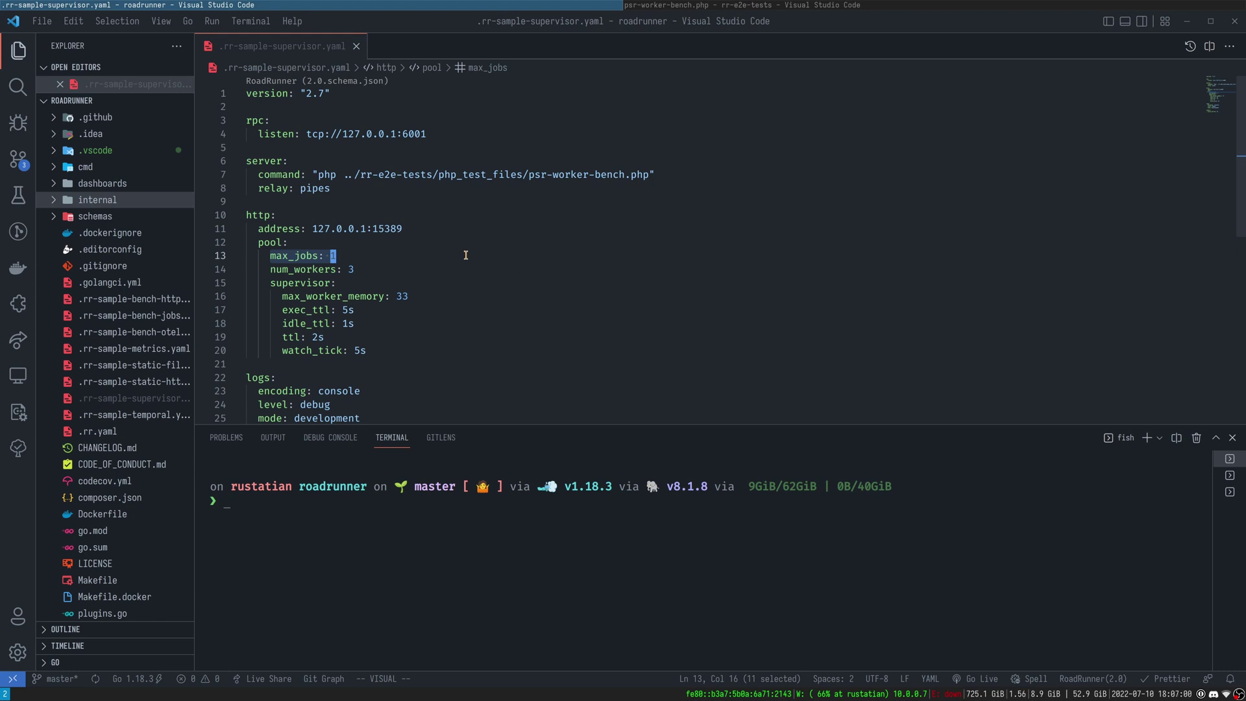
{"action": "left_click_drag", "start_coordinate": [356, 269], "coordinate": [303, 269]}
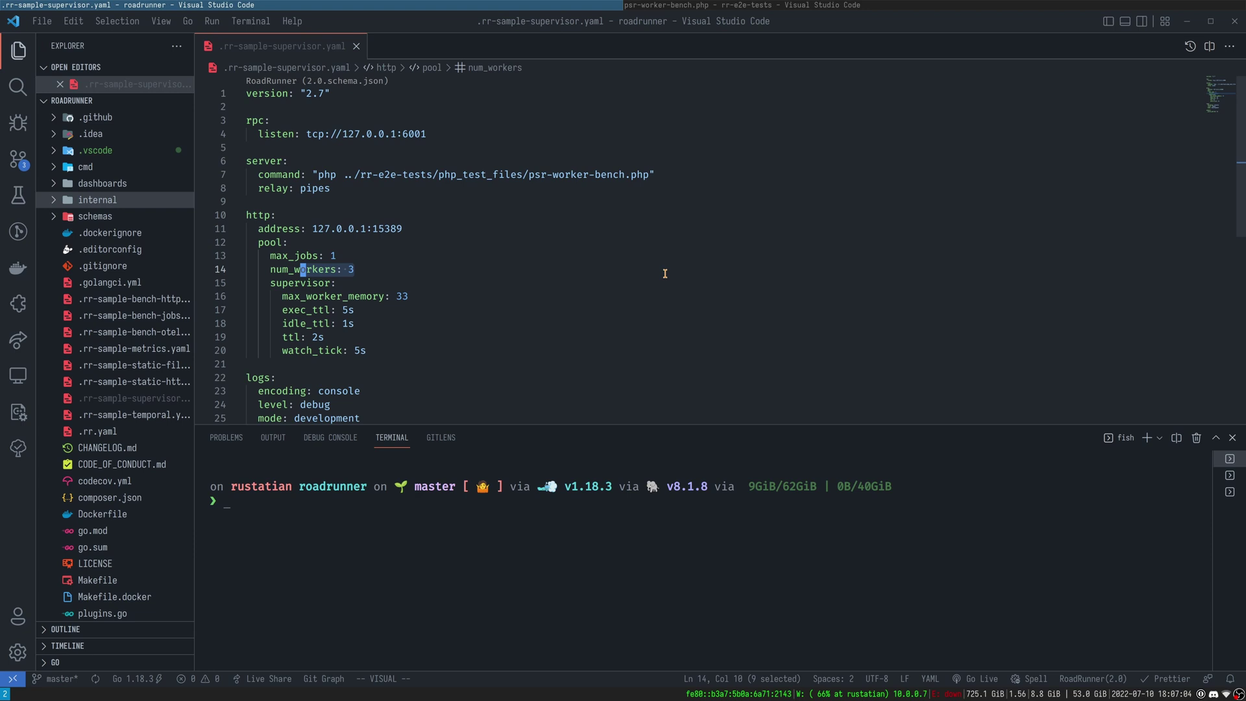
{"action": "left_click_drag", "start_coordinate": [297, 255], "coordinate": [315, 255]}
{"action": "left_click", "coordinate": [518, 254]}
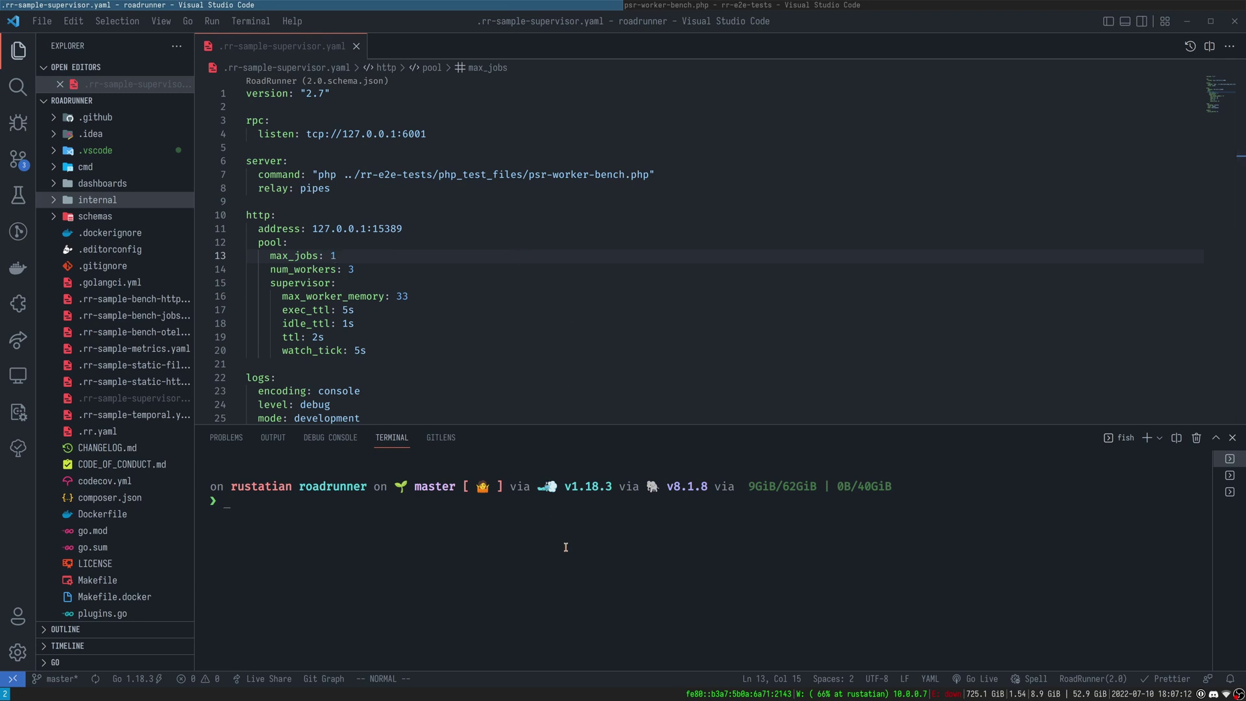
Comment out supervisor lines 15–20 and launch ./rr serve -c .rr-sample-supervisor.yaml
{"action": "key", "text": "Up"}
{"action": "key", "text": "Right"}
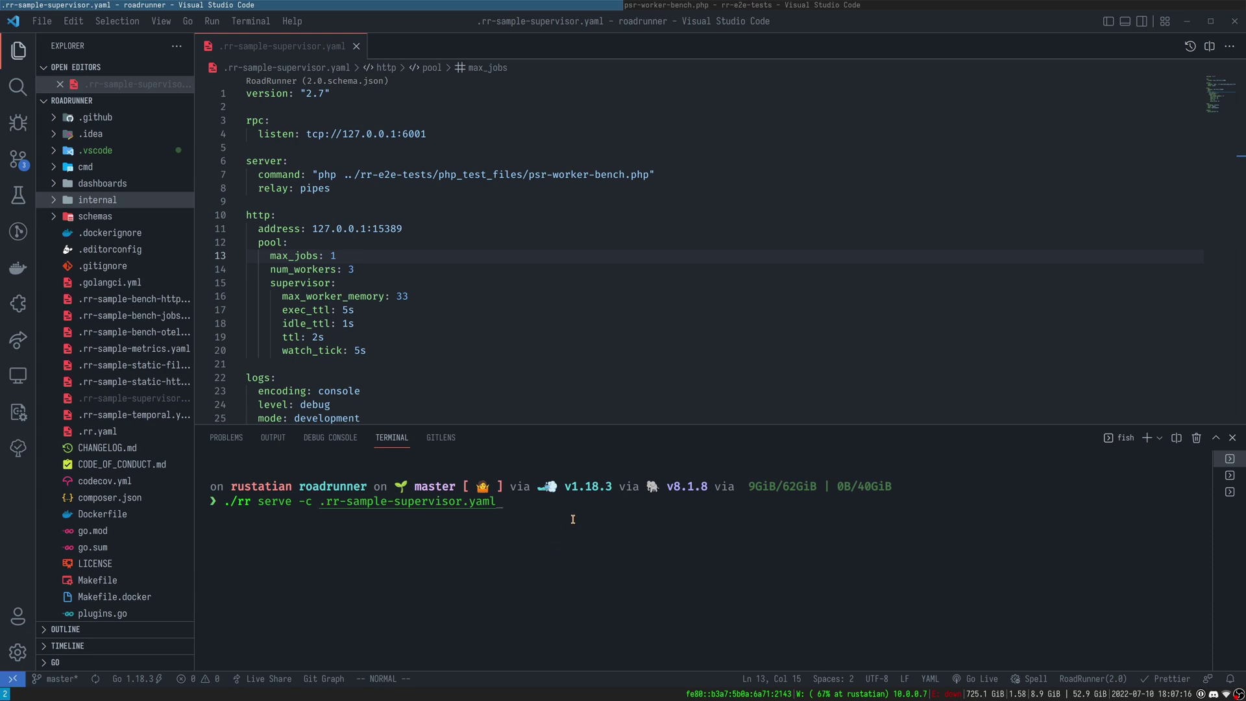
{"action": "left_click", "coordinate": [525, 270]}
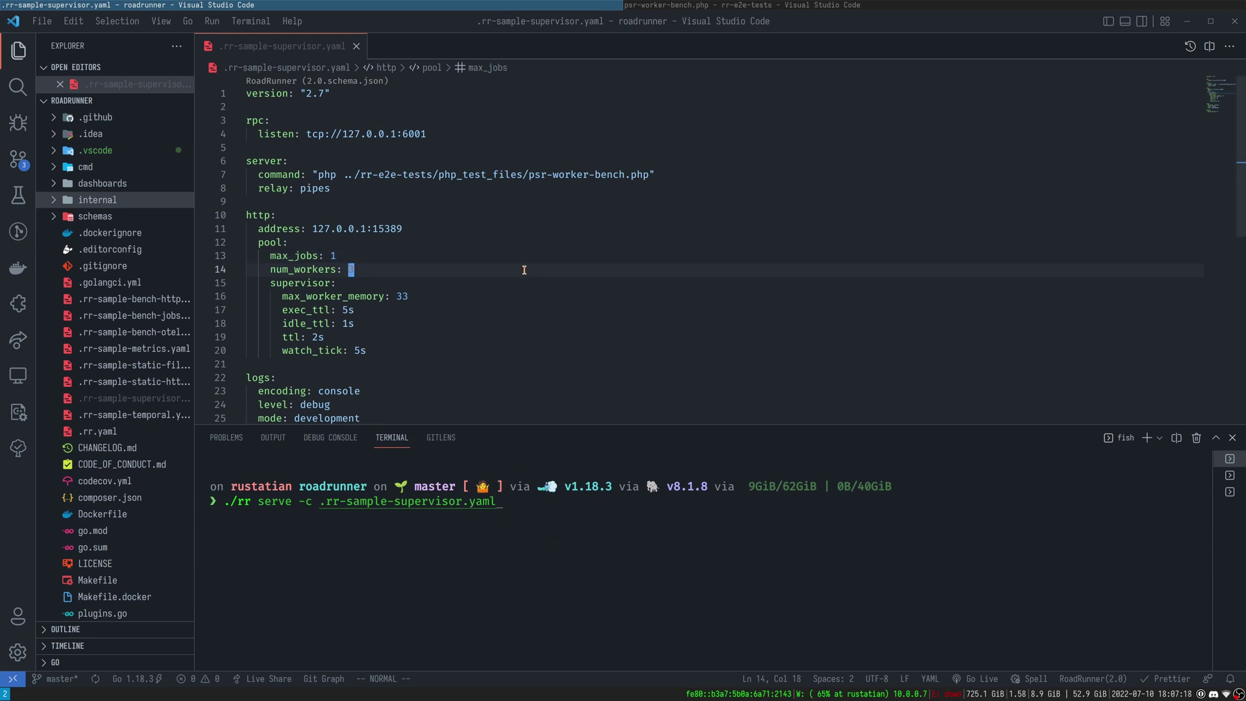
{"action": "key", "text": "j"}
{"action": "key", "text": "shift+v"}
{"action": "key", "text": "j"}
{"action": "key", "text": "j"}
{"action": "key", "text": "j"}
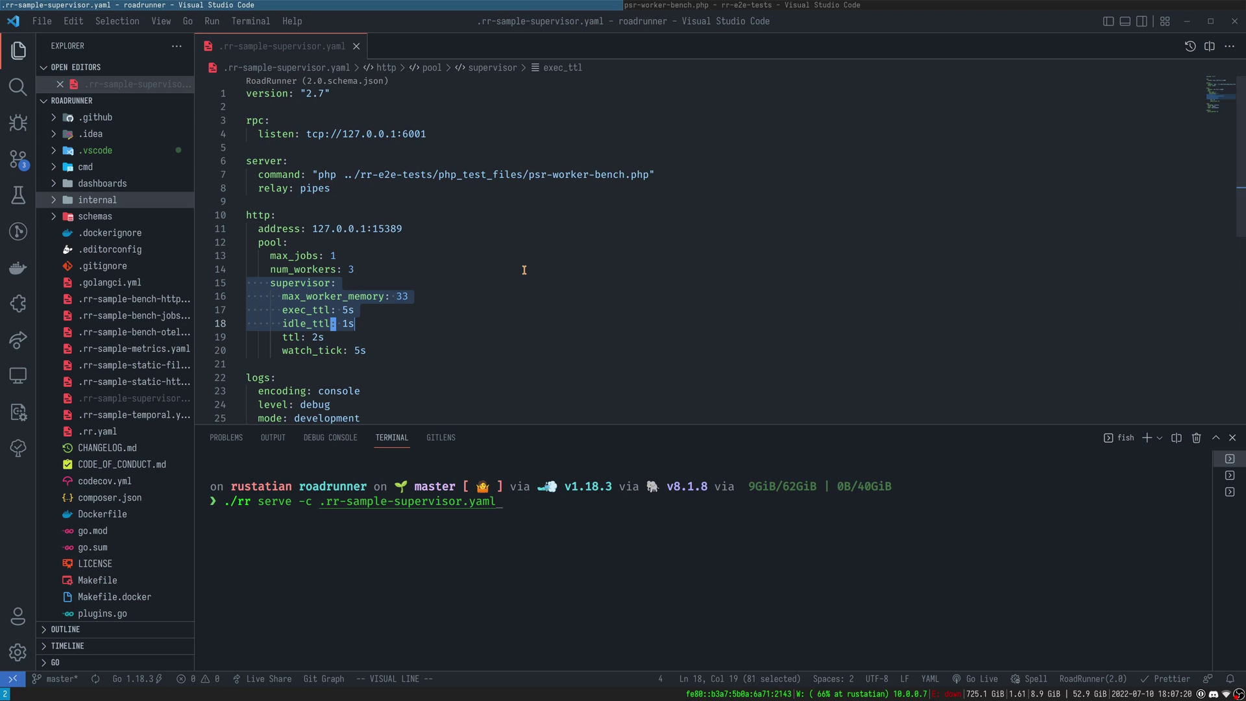
{"action": "key", "text": "j"}
{"action": "key", "text": "j"}
{"action": "key", "text": "ctrl+slash"}
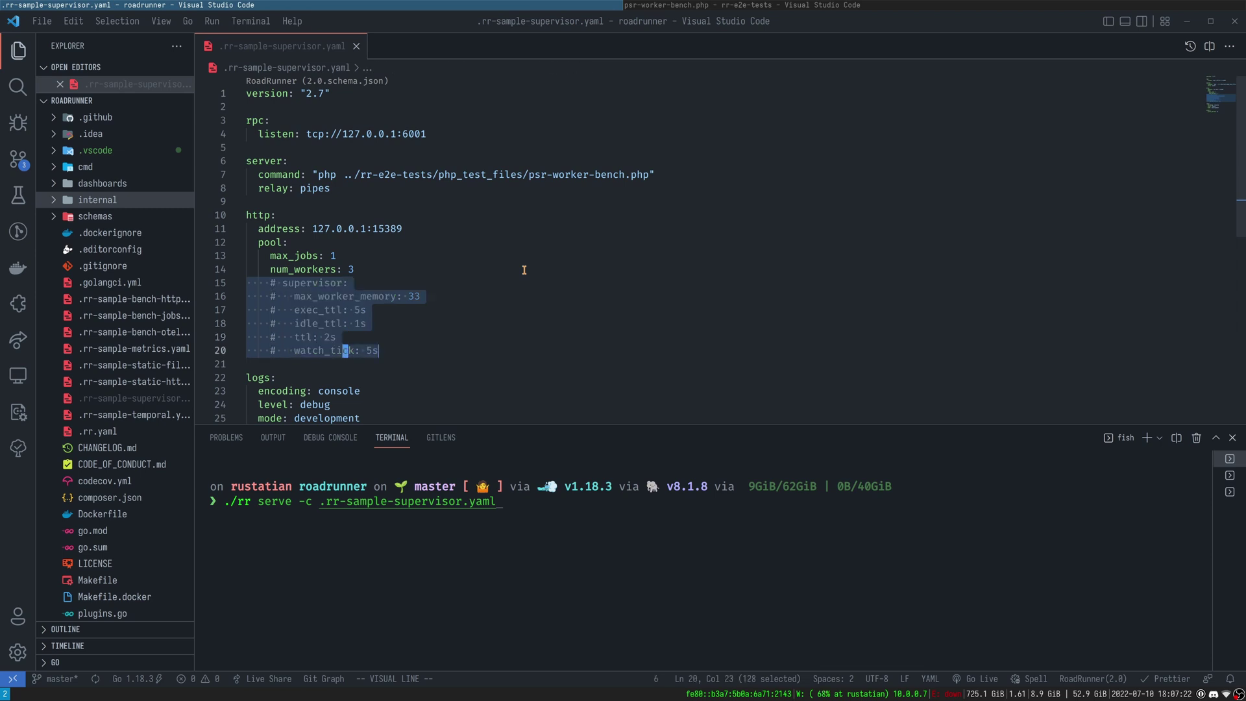
{"action": "left_click", "coordinate": [524, 269]}
{"action": "key", "text": "Return"}
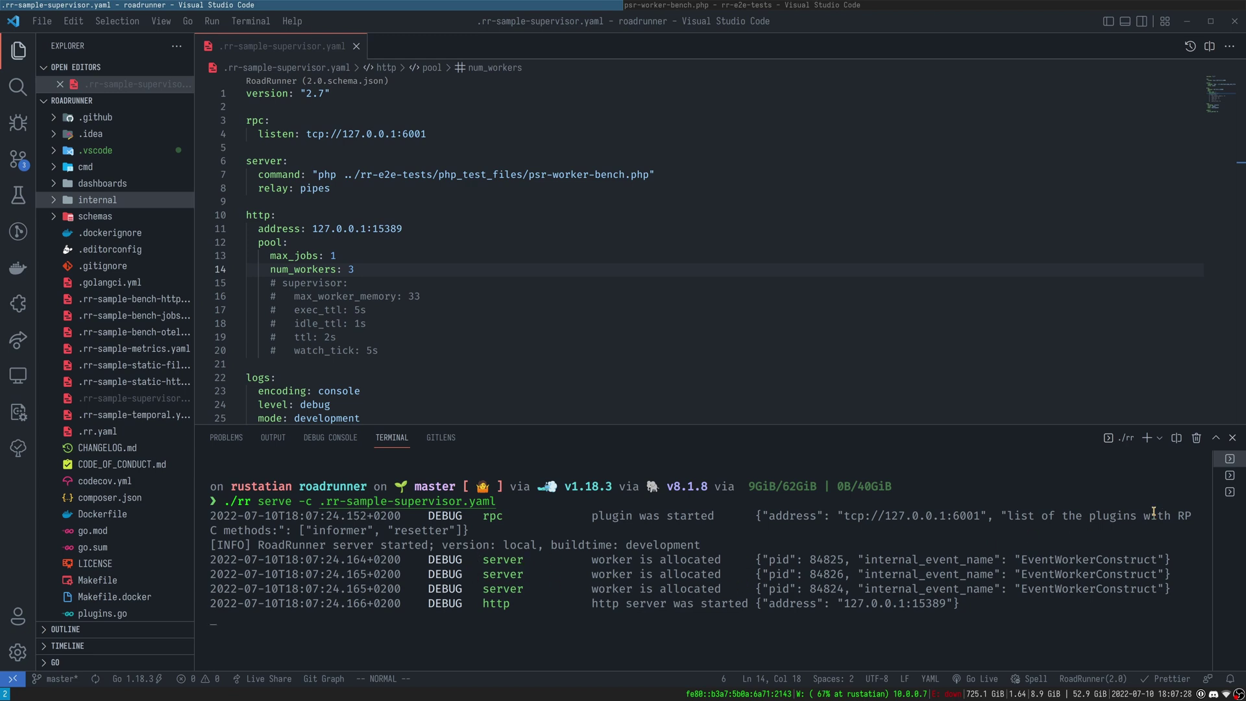
{"action": "left_click", "coordinate": [1224, 495]}
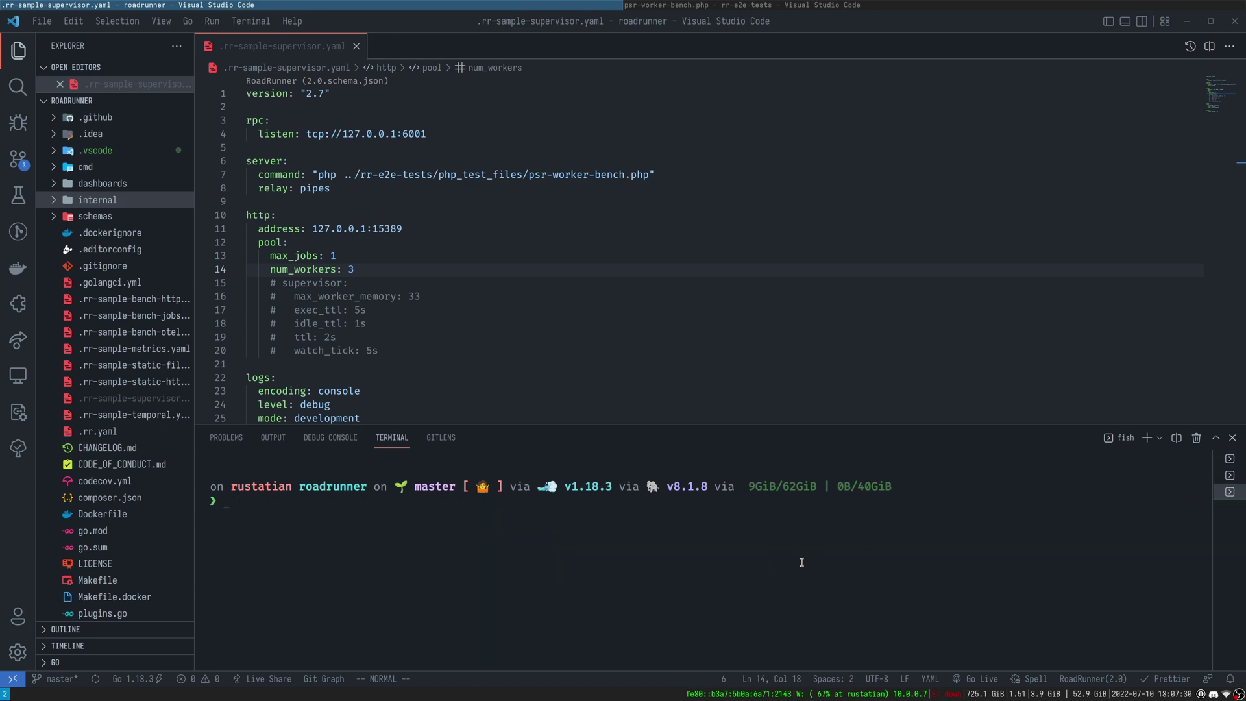
{"action": "type", "text": "clear"}
{"action": "key", "text": "Up"}
{"action": "key", "text": "Return"}
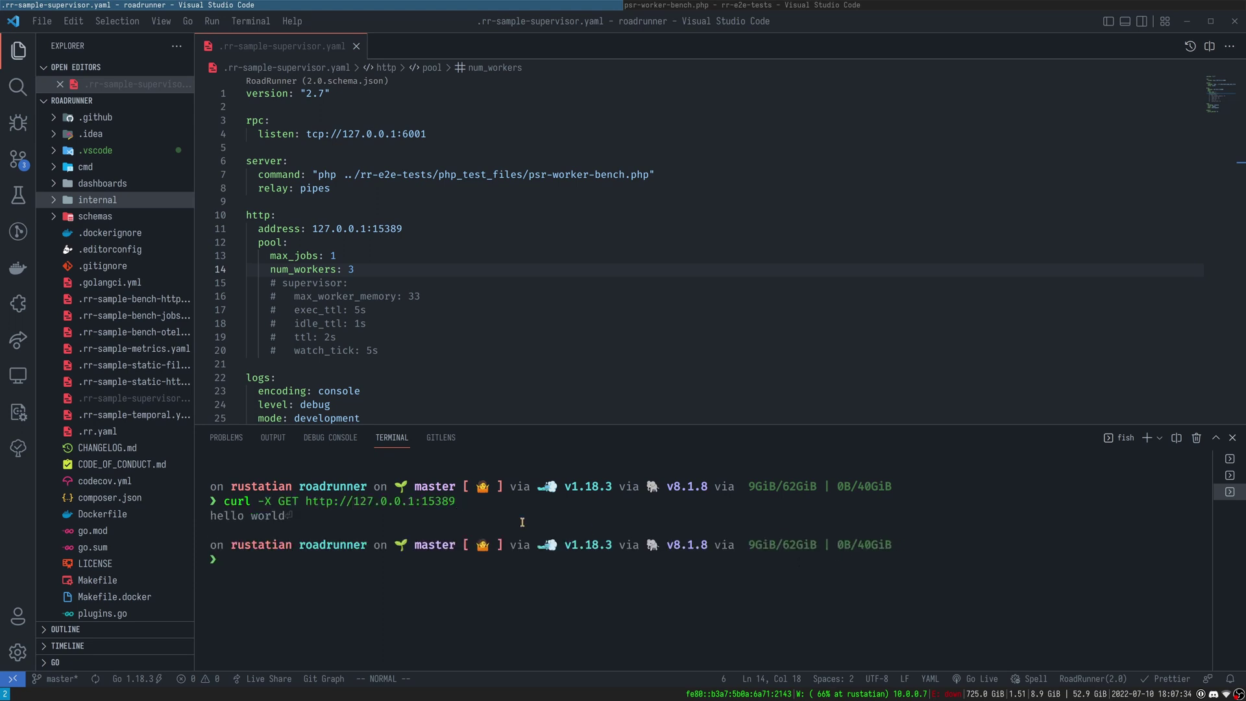
Check the 'worker stopped' and 'signal: killed' log entries, then stop RoadRunner with Ctrl+C
{"action": "left_click", "coordinate": [1228, 459]}
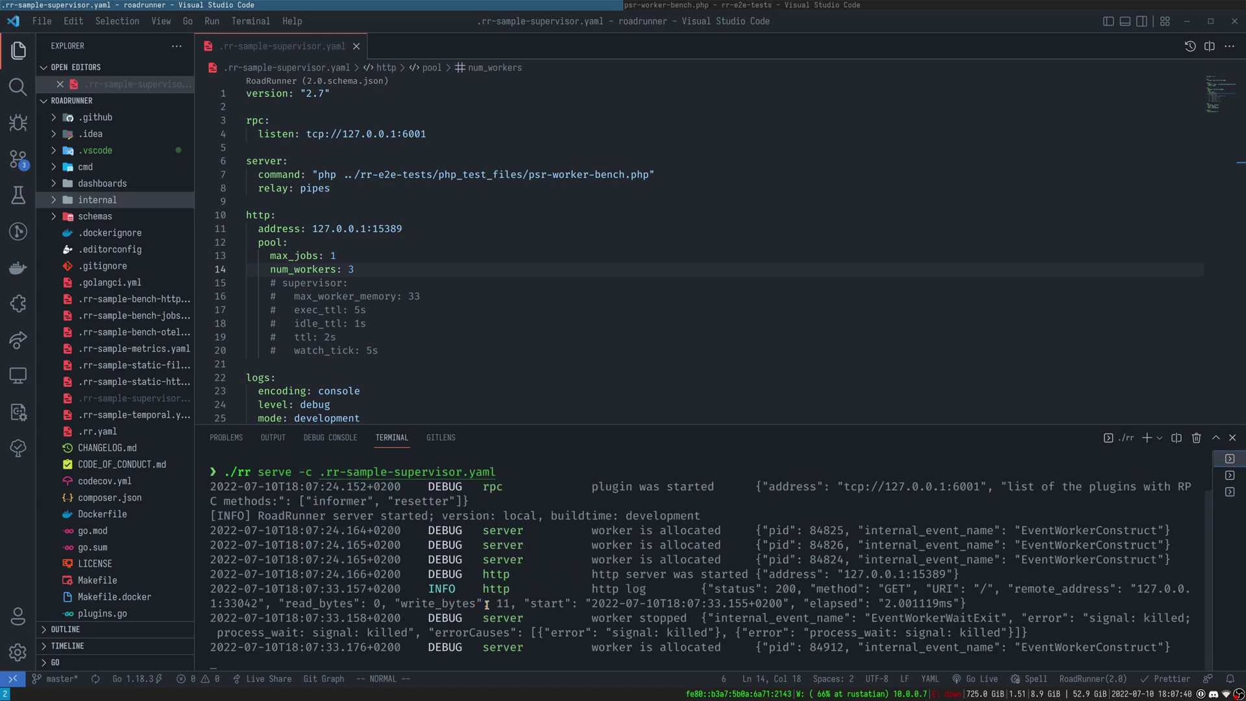
{"action": "left_click_drag", "start_coordinate": [592, 618], "coordinate": [688, 619]}
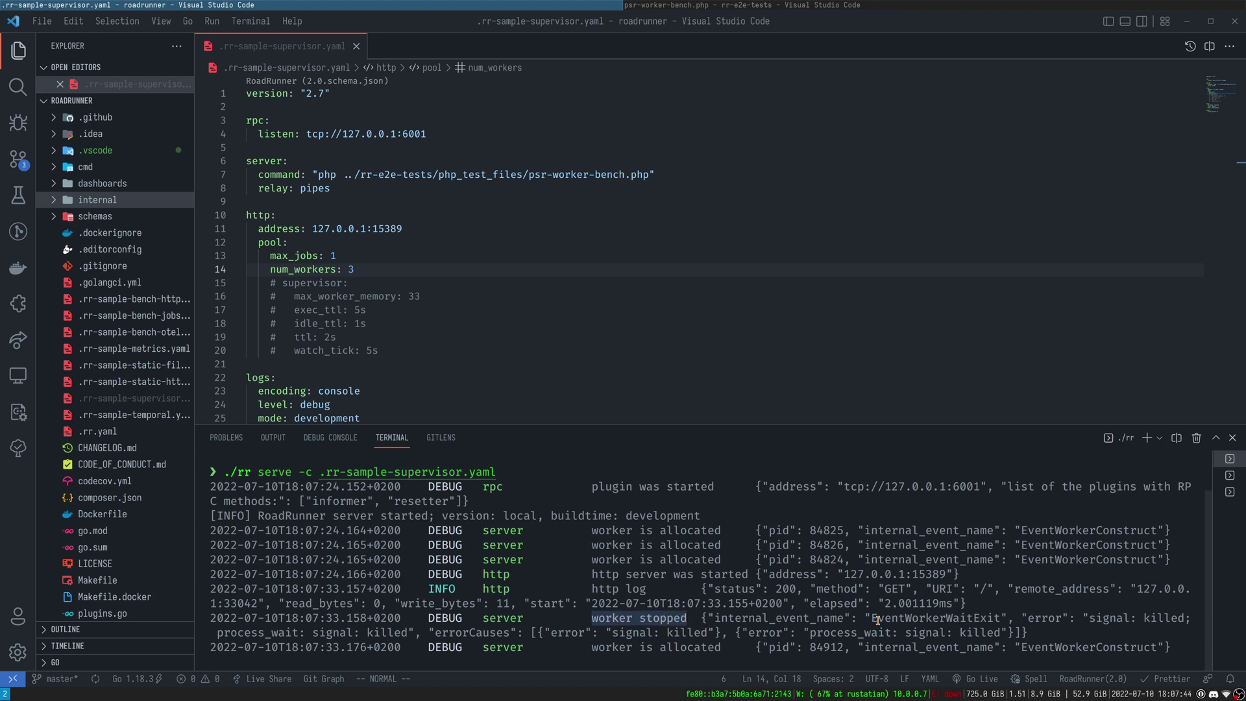
{"action": "left_click_drag", "start_coordinate": [550, 633], "coordinate": [704, 634]}
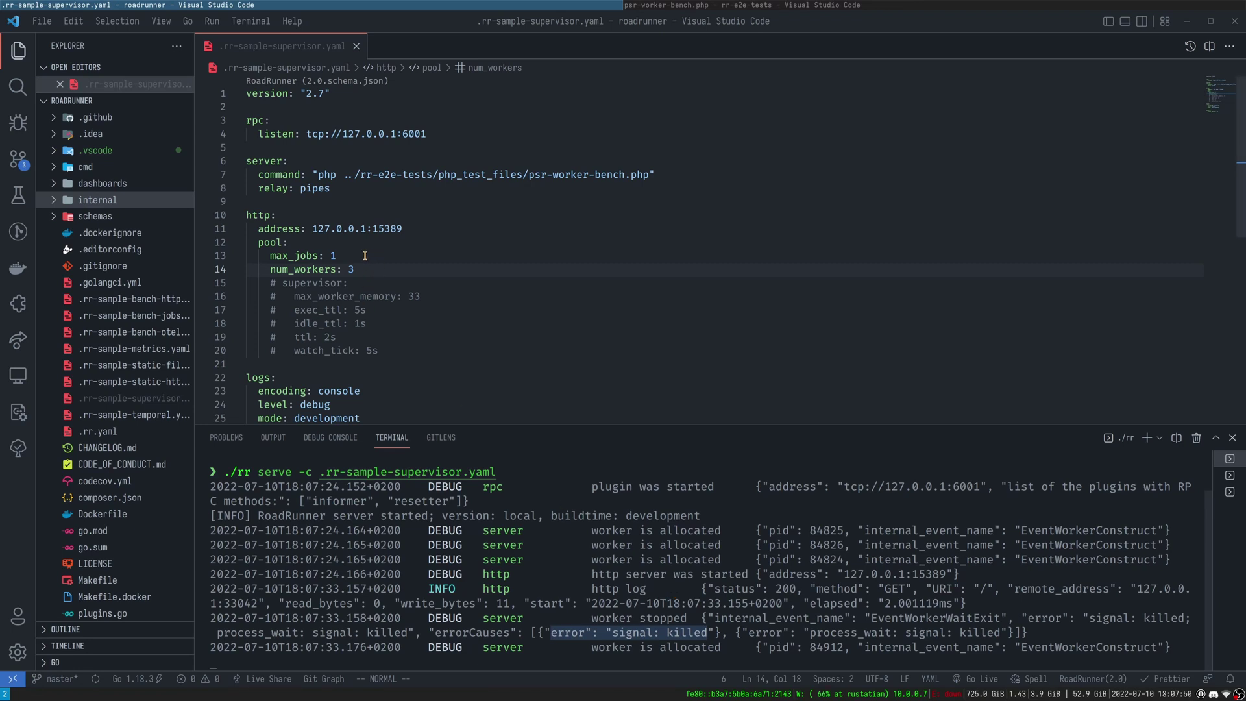
{"action": "left_click_drag", "start_coordinate": [271, 256], "coordinate": [373, 259]}
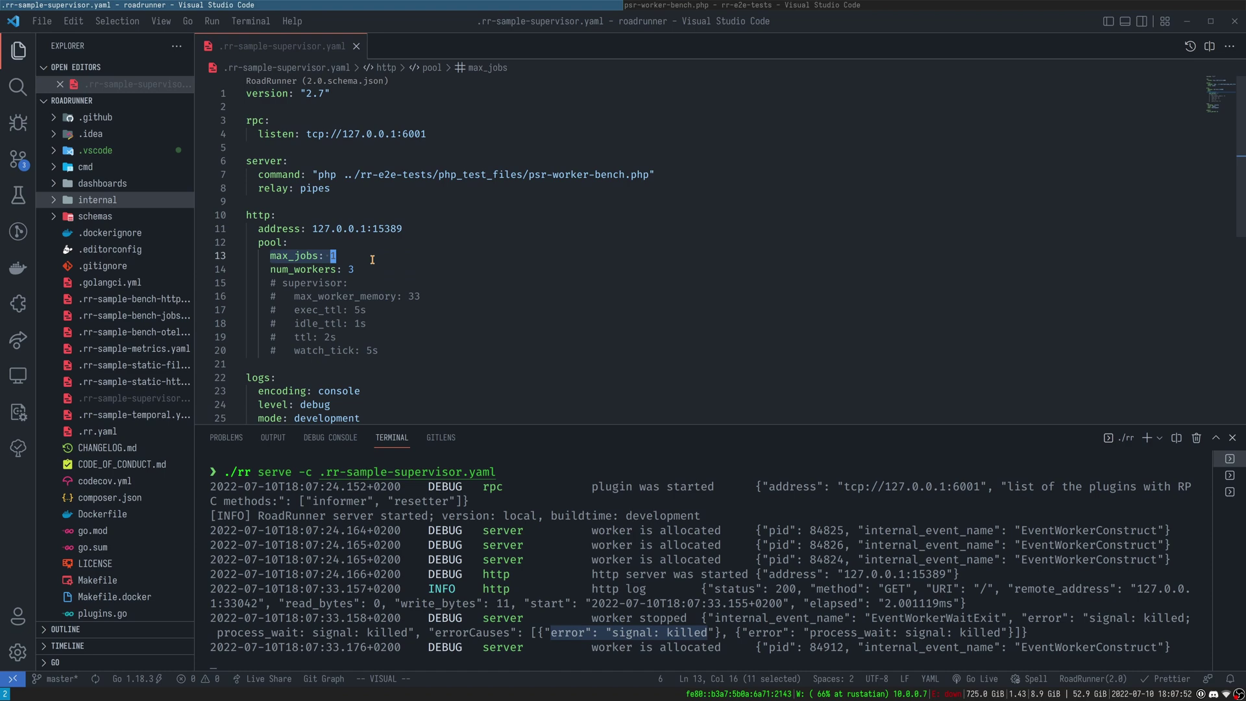
{"action": "key", "text": "ctrl+grave"}
{"action": "key", "text": "ctrl+c"}
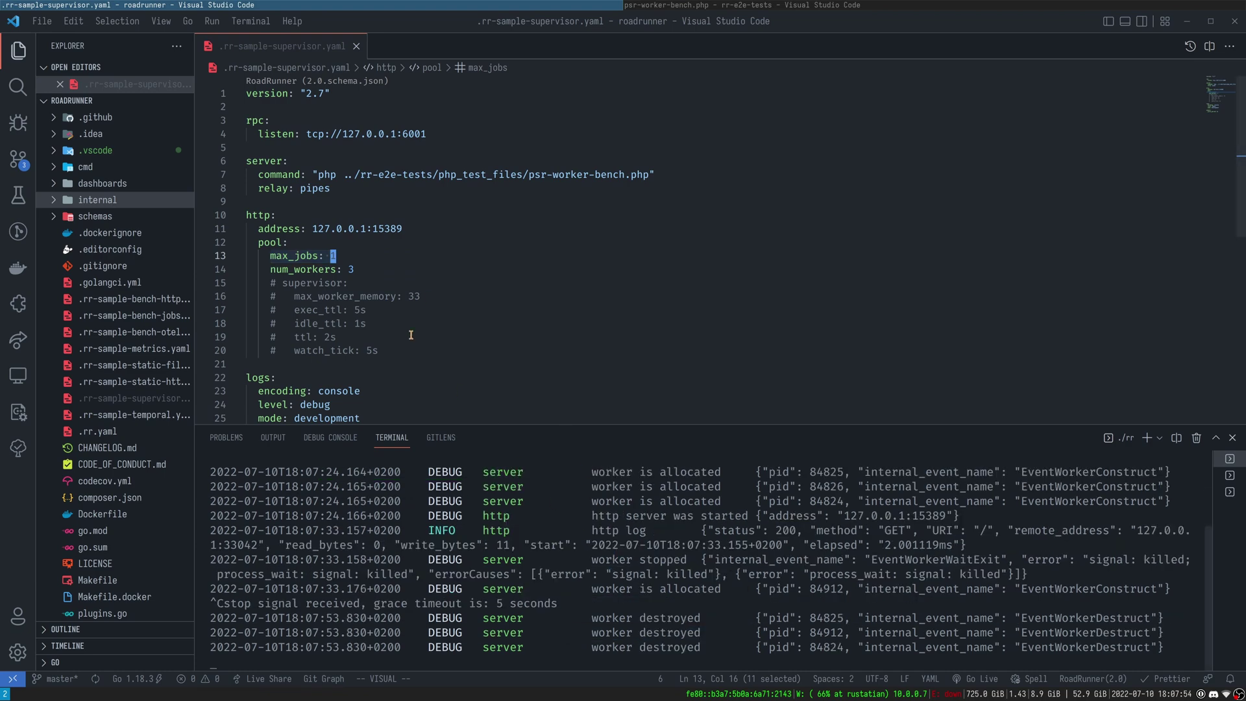
Change max_jobs from 1 to 10 in the config
{"action": "left_click", "coordinate": [384, 258]}
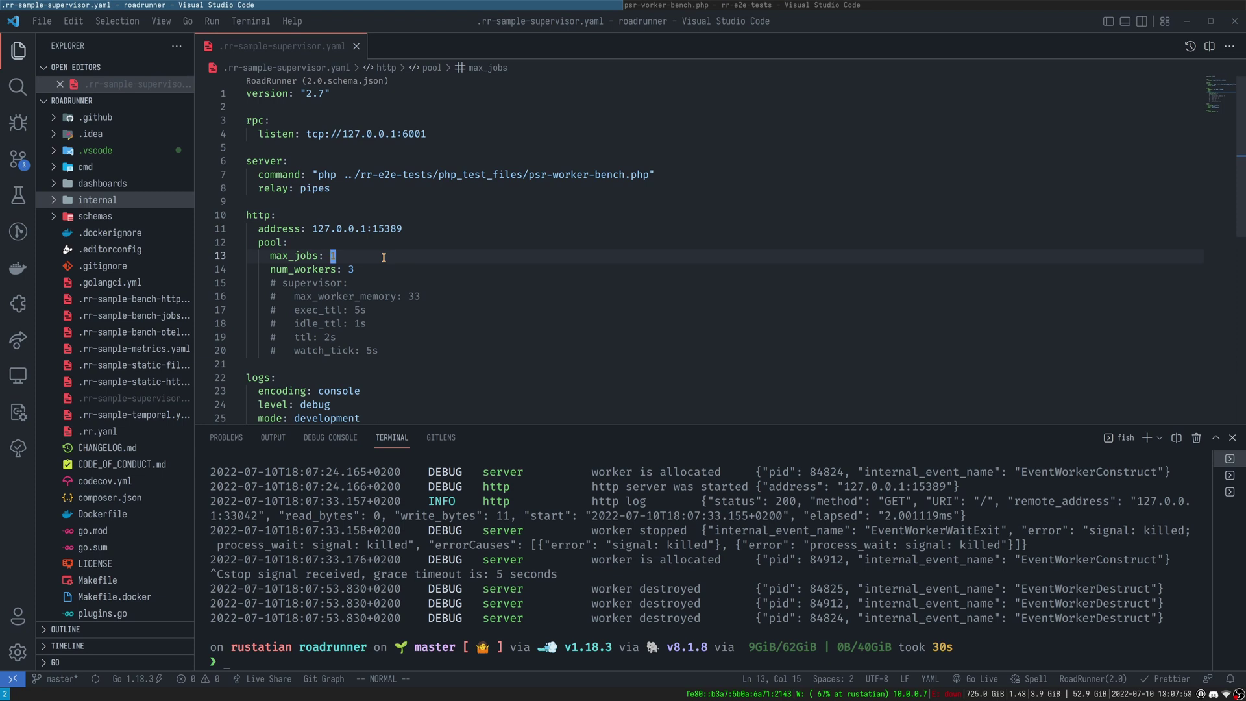
{"action": "type", "text": "a"}
{"action": "type", "text": "0"}
{"action": "key", "text": "Escape"}
Uncomment the supervisor block lines 15–20 again
{"action": "key", "text": "j"}
{"action": "key", "text": "j"}
{"action": "key", "text": "V"}
{"action": "key", "text": "j"}
{"action": "key", "text": "j"}
{"action": "key", "text": "j"}
{"action": "key", "text": "j"}
{"action": "key", "text": "j"}
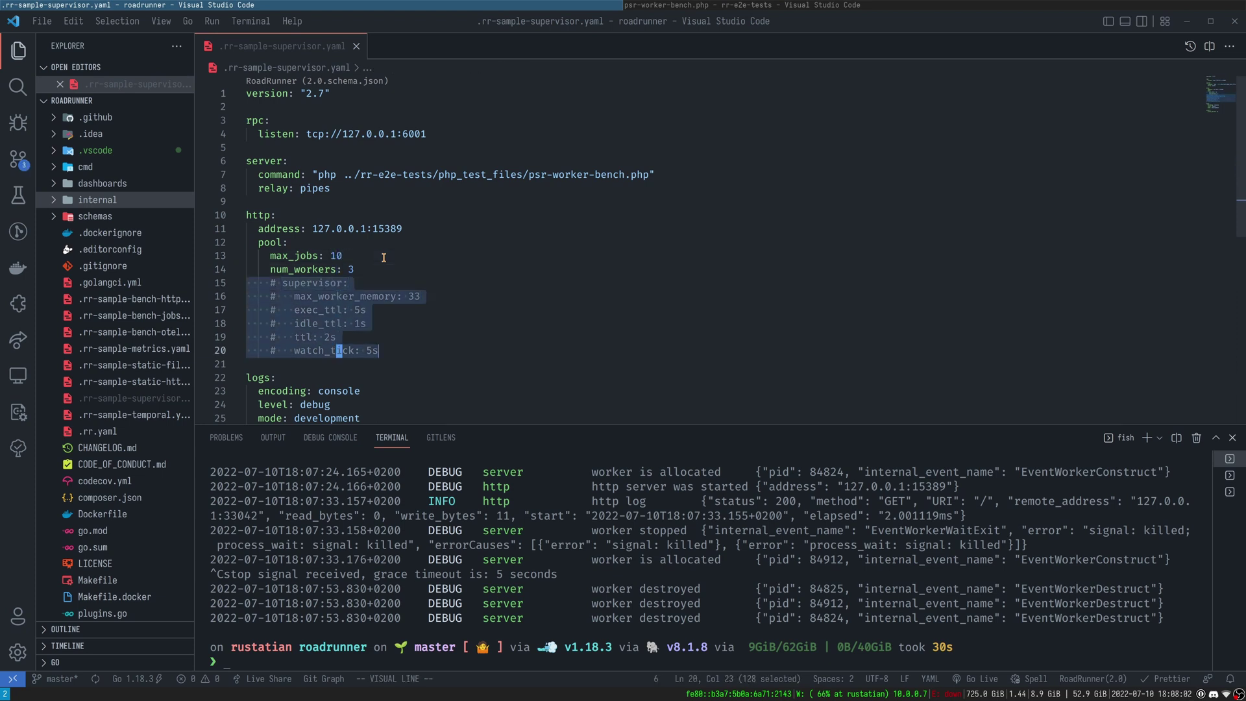
{"action": "key", "text": "ctrl+slash"}
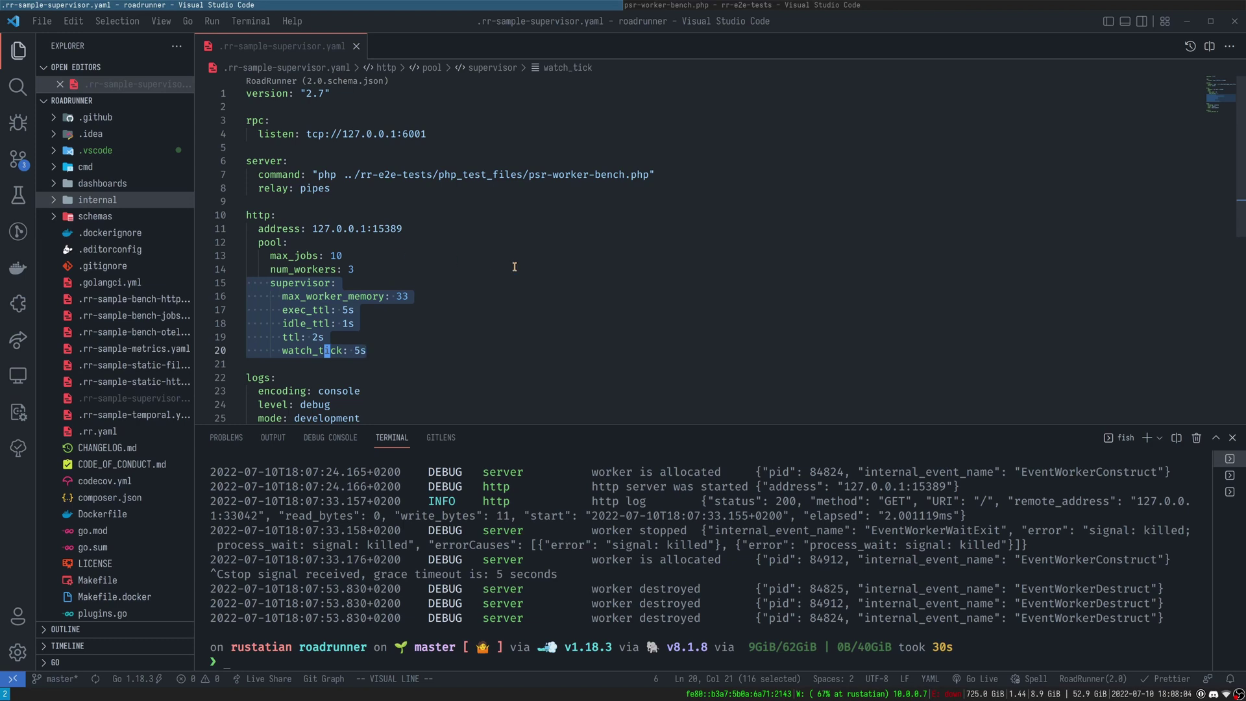
{"action": "left_click", "coordinate": [484, 270]}
{"action": "mouse_move", "coordinate": [310, 294]}
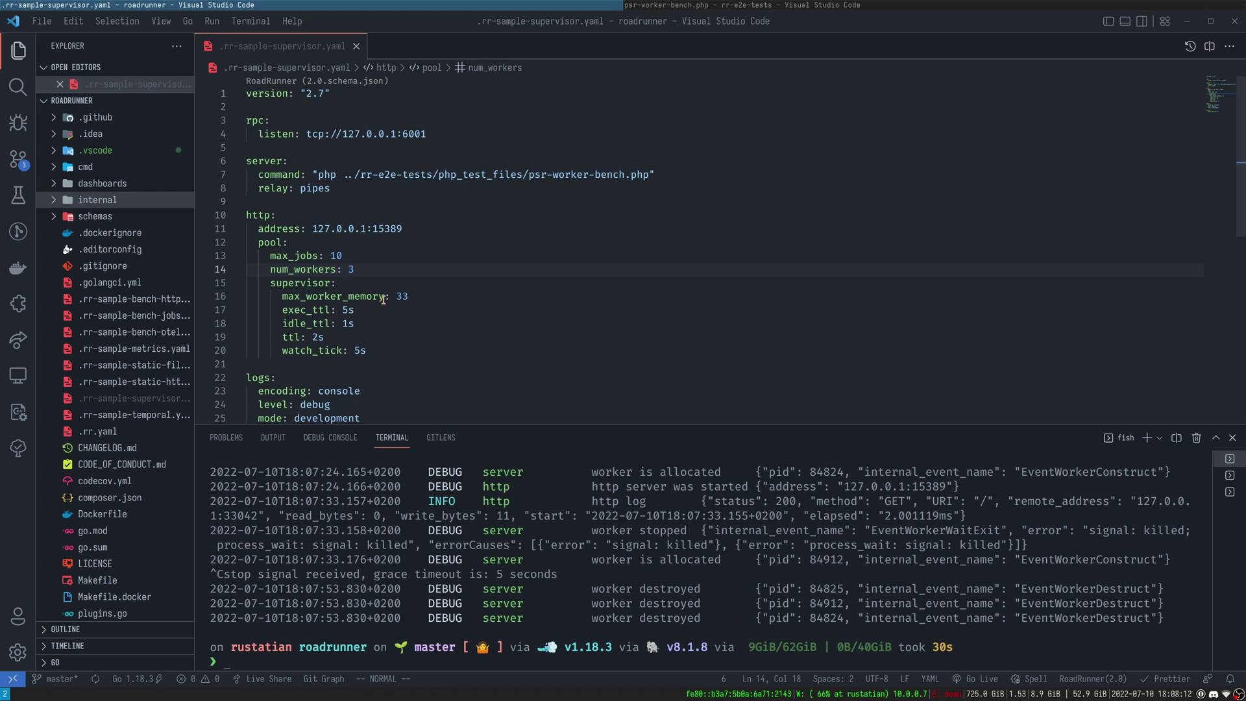
{"action": "left_click_drag", "start_coordinate": [281, 297], "coordinate": [419, 297]}
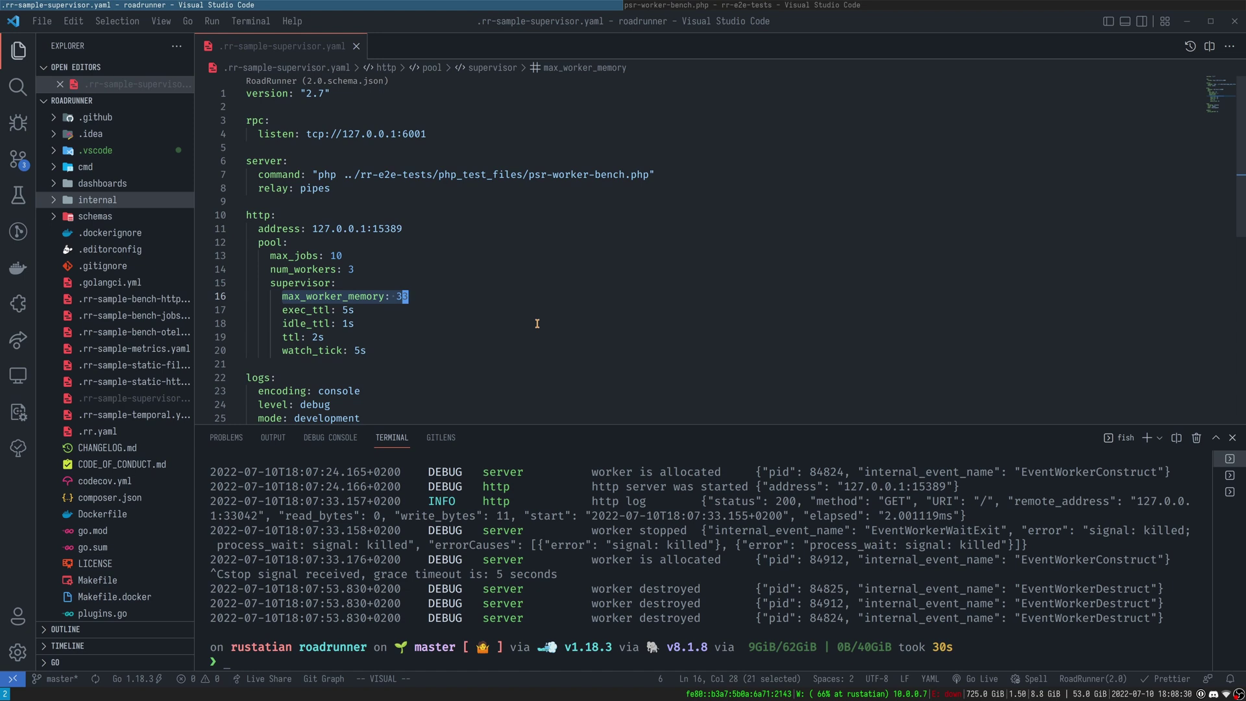
Uncomment the 100 MB str_repeat memory line 25 in psr-worker-bench.php, leaving sleep(10) commented
{"action": "left_click", "coordinate": [735, 5]}
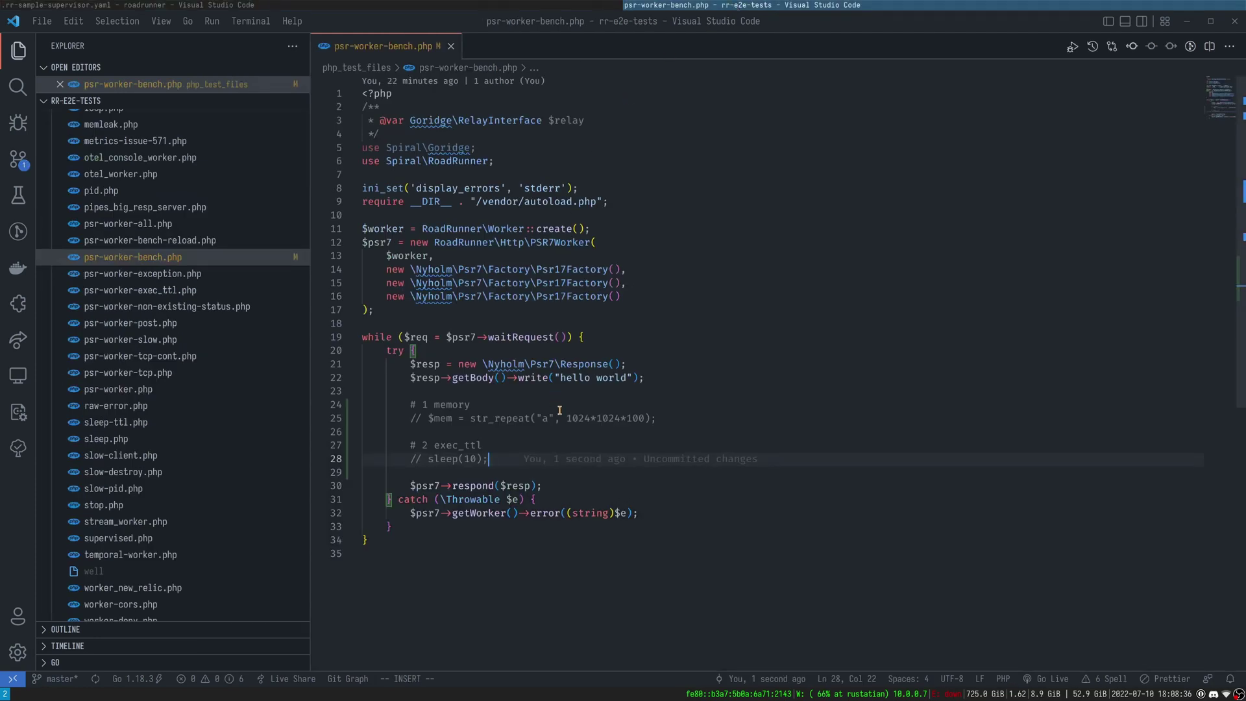
{"action": "left_click", "coordinate": [557, 419]}
{"action": "key", "text": "Escape"}
{"action": "key", "text": "ctrl+/"}
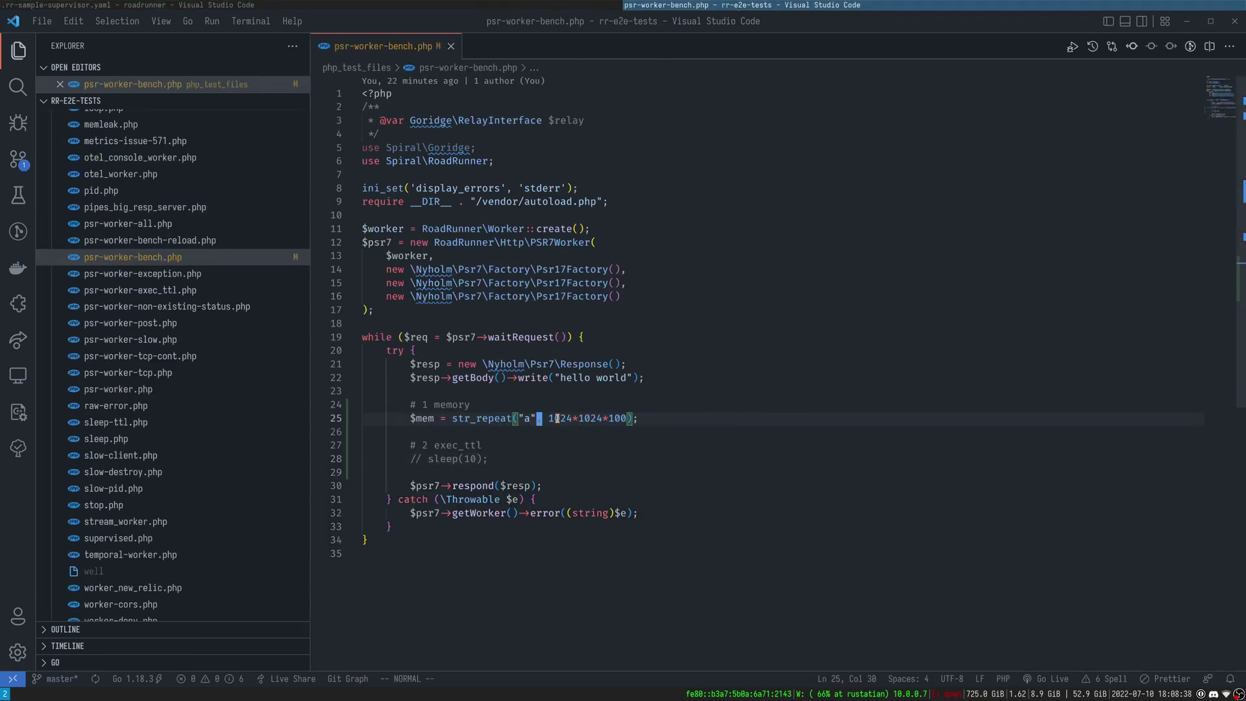
{"action": "left_click", "coordinate": [567, 436]}
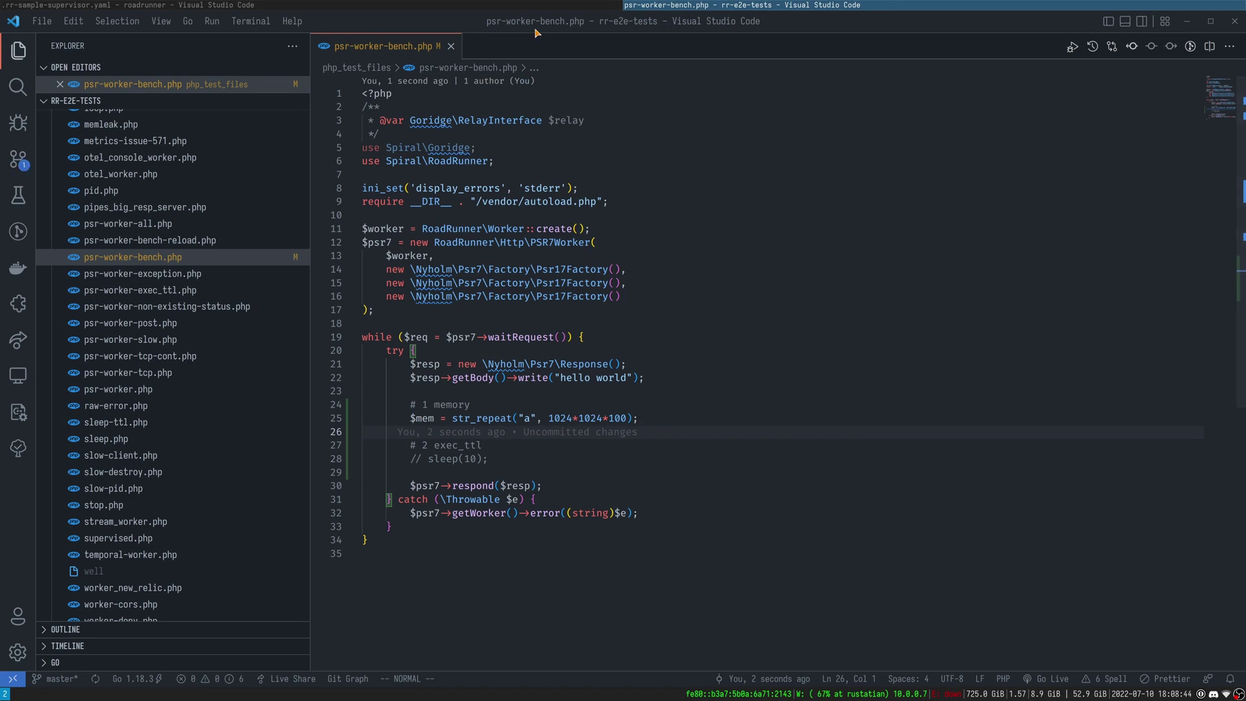
Comment out exec_ttl, idle_ttl, ttl and watch_tick, leaving max_worker_memory: 33 active
{"action": "left_click", "coordinate": [555, 7]}
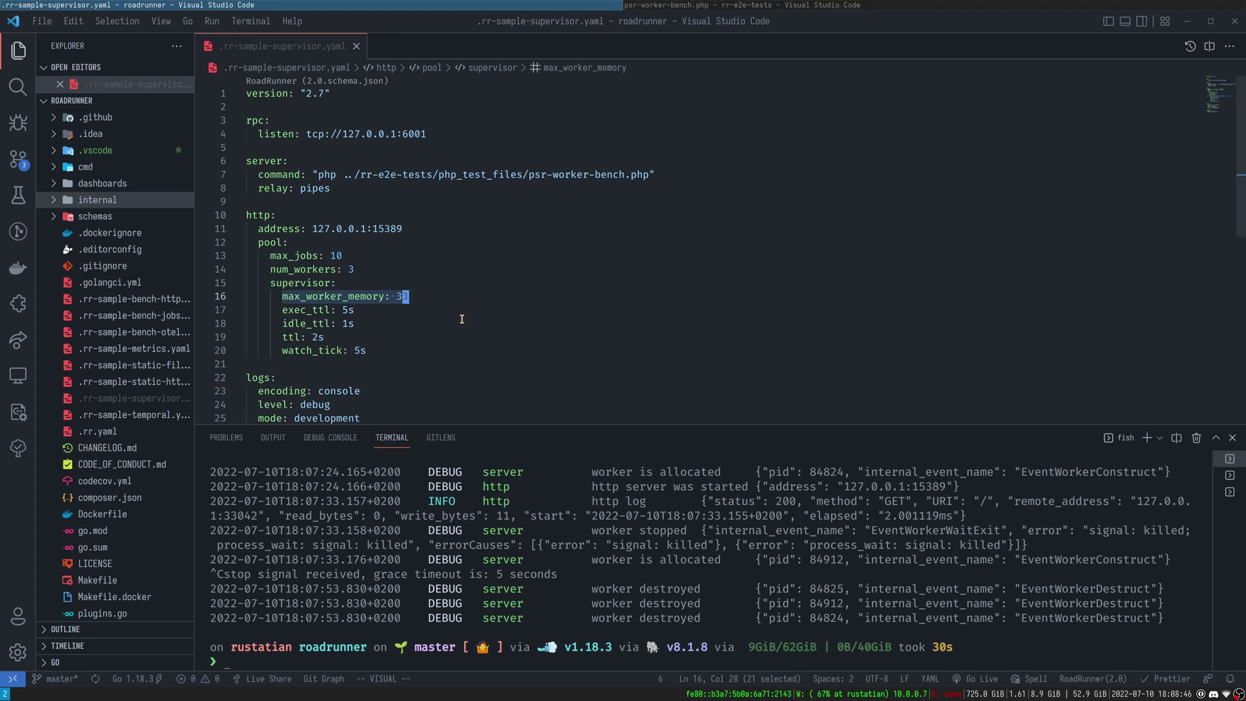
{"action": "left_click", "coordinate": [462, 319]}
{"action": "key", "text": "k"}
{"action": "key", "text": "shift+v"}
{"action": "key", "text": "j"}
{"action": "key", "text": "j"}
{"action": "key", "text": "j"}
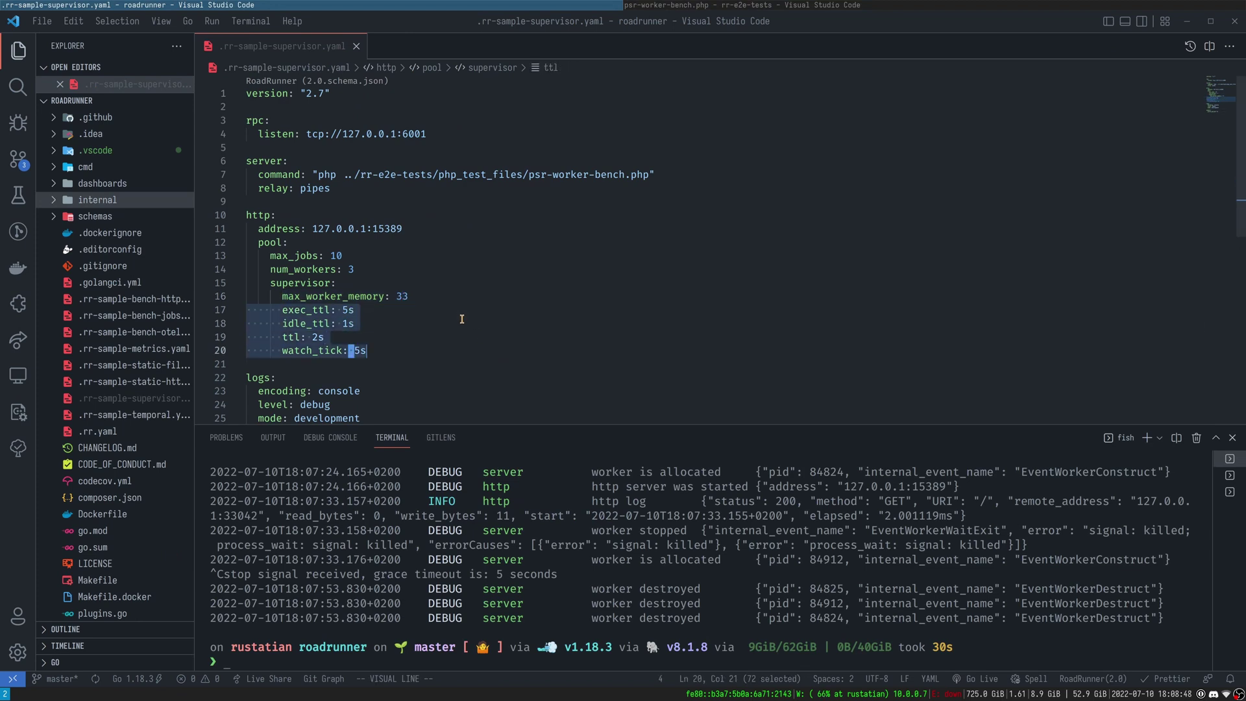
{"action": "key", "text": "ctrl+slash"}
Rerun ./rr serve with the edited config and switch to the spare fish terminal
{"action": "left_click", "coordinate": [573, 532]}
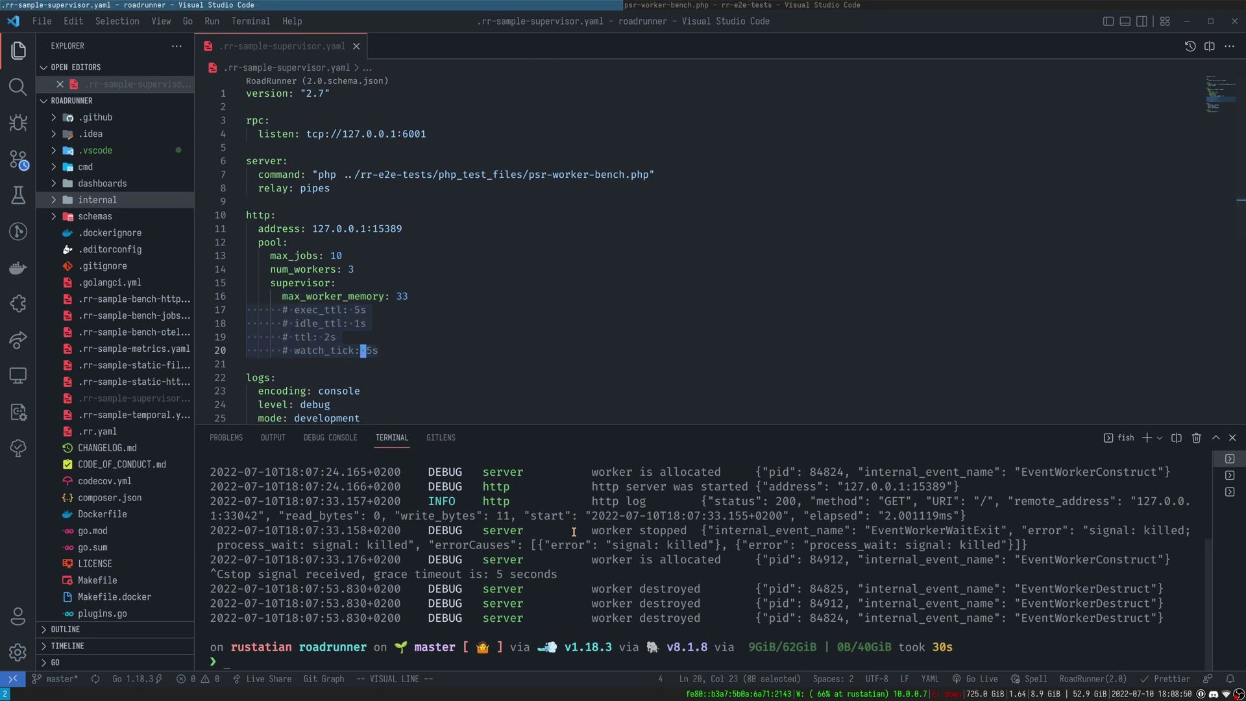
{"action": "key", "text": "Up"}
{"action": "key", "text": "Return"}
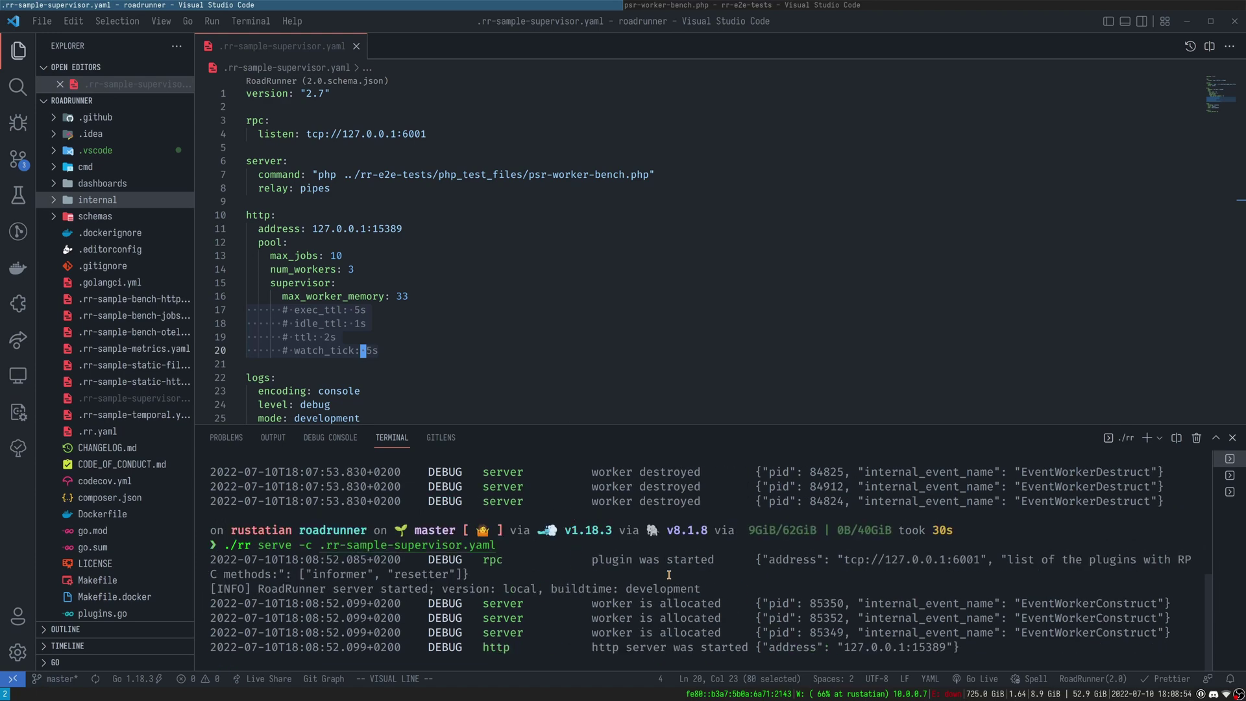
{"action": "left_click", "coordinate": [1226, 496]}
{"action": "key", "text": "ctrl+Page_Up"}
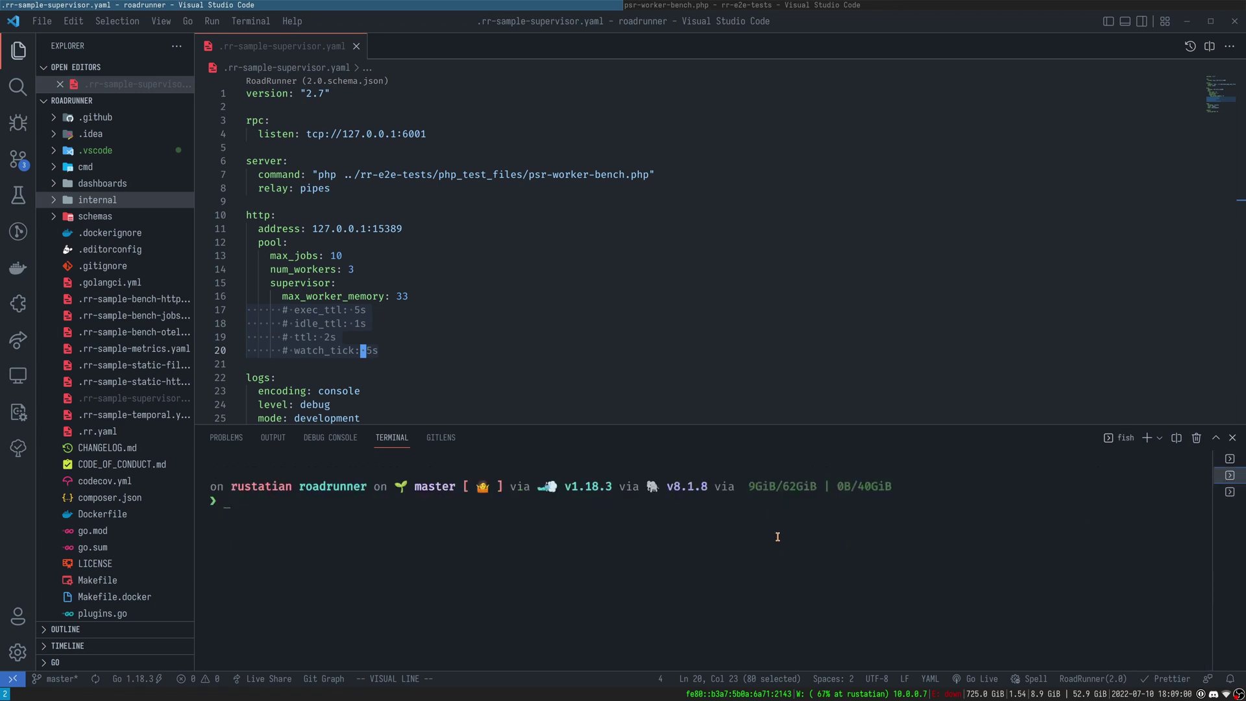
List the http workers with ./rr workers -i and resend the curl GET request
{"action": "key", "text": "Up"}
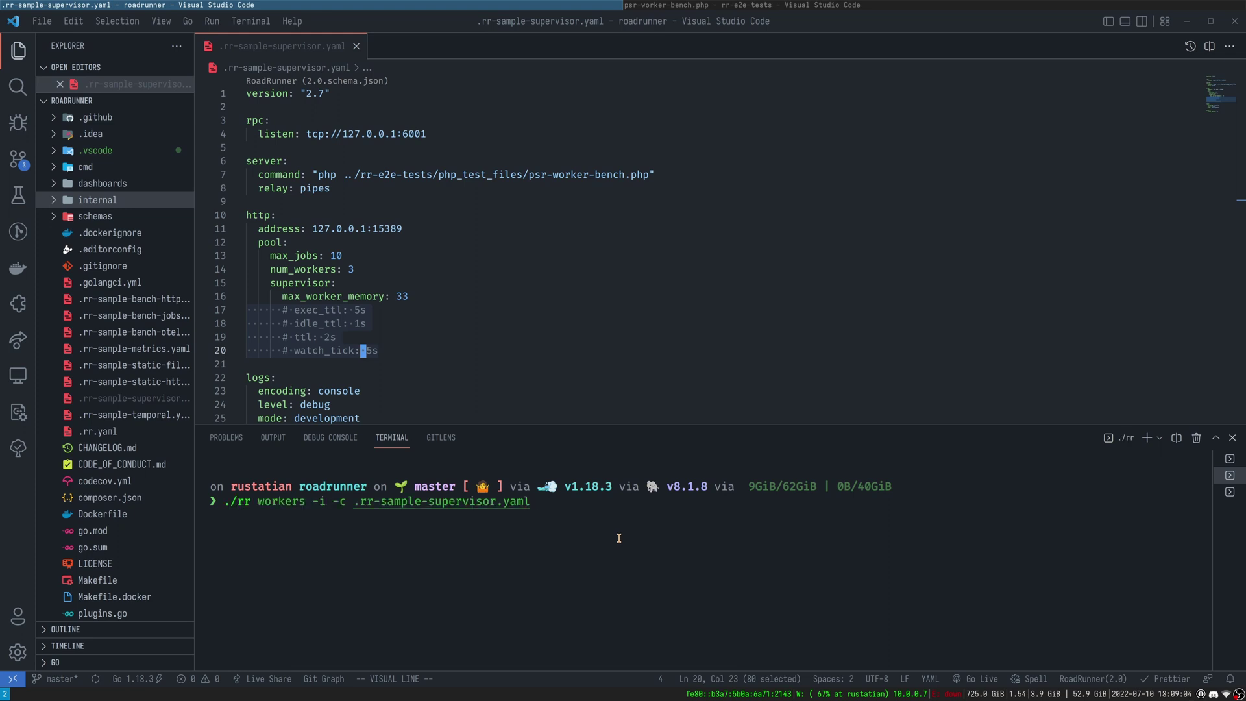
{"action": "key", "text": "Return"}
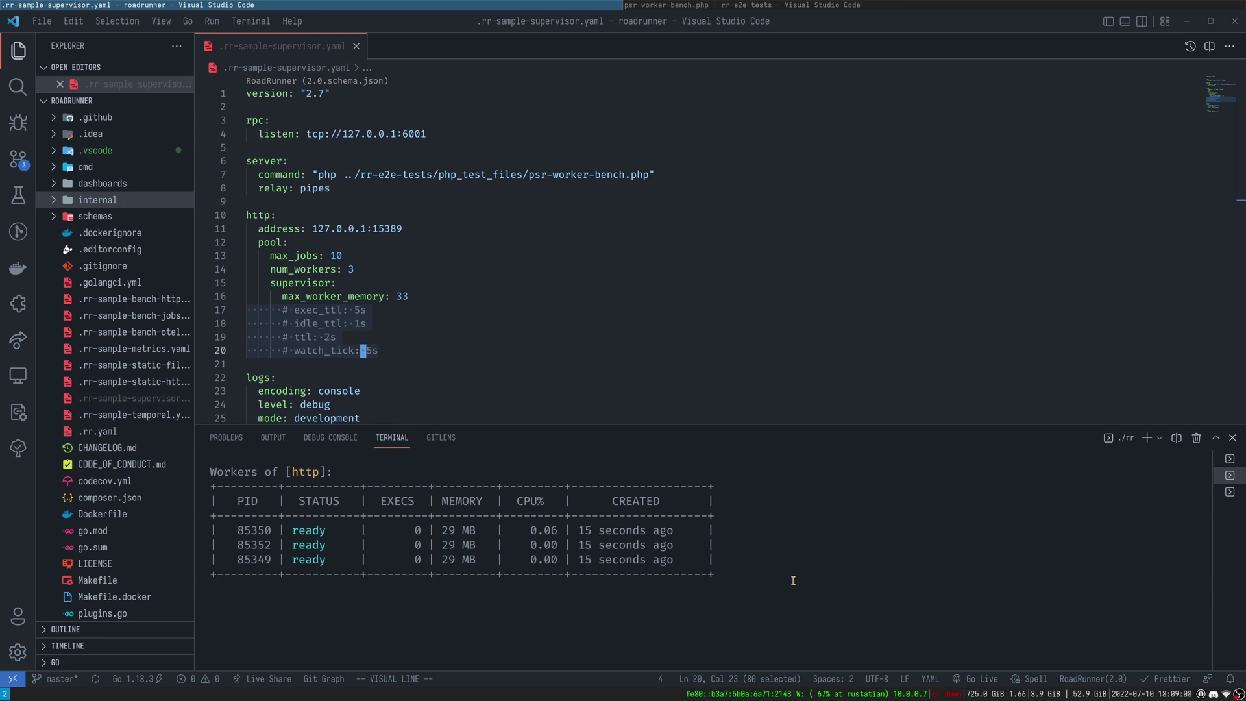
{"action": "left_click", "coordinate": [1230, 494]}
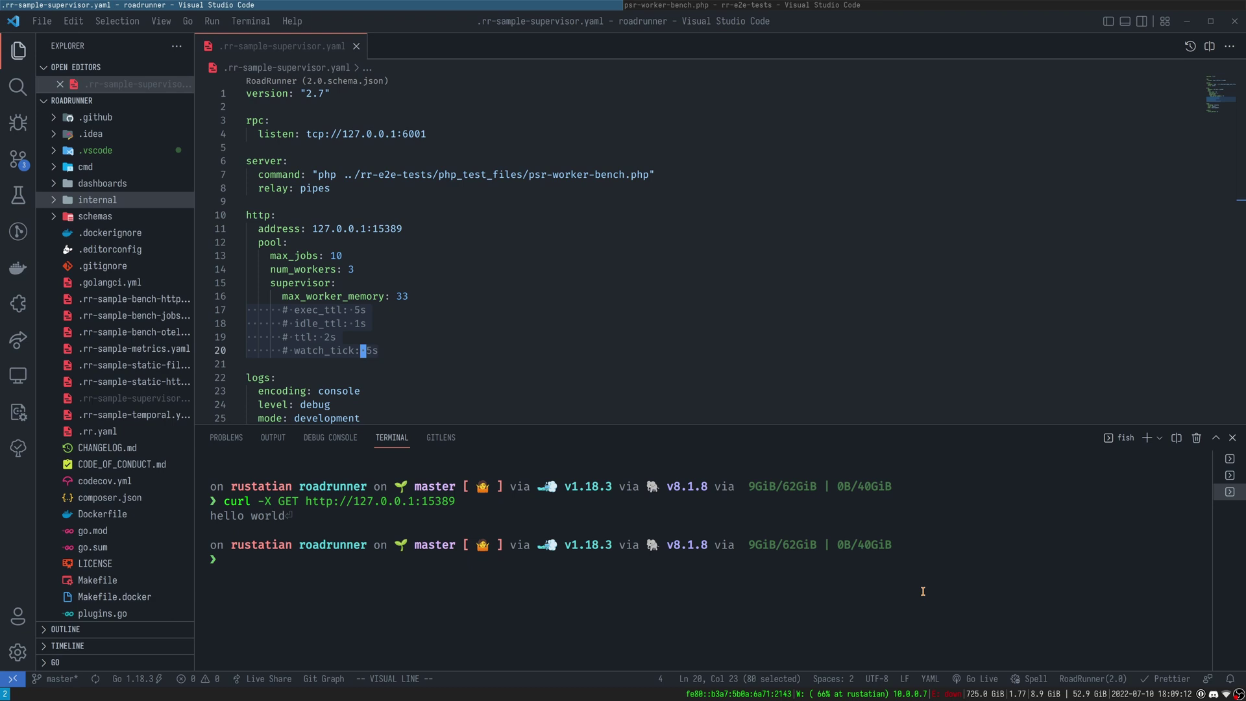
{"action": "key", "text": "Up"}
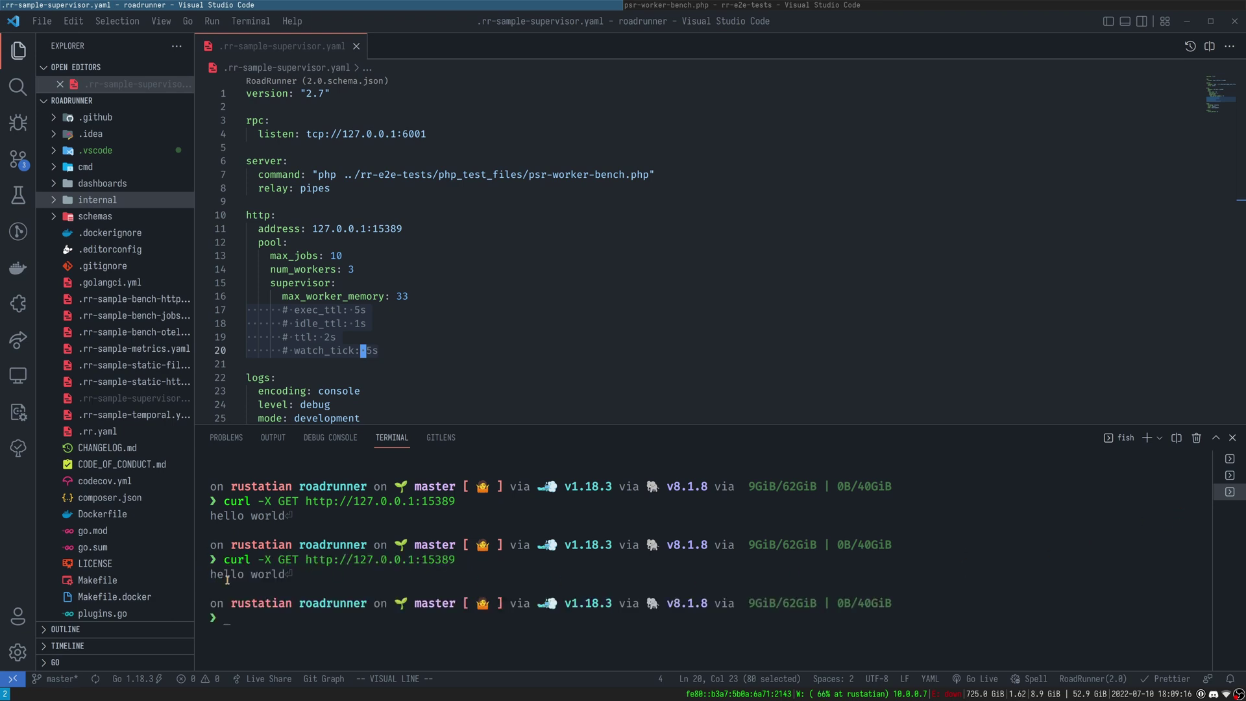
Enlarge the terminal panel and highlight 'max memory is reached' in the server log
{"action": "left_click", "coordinate": [1230, 458]}
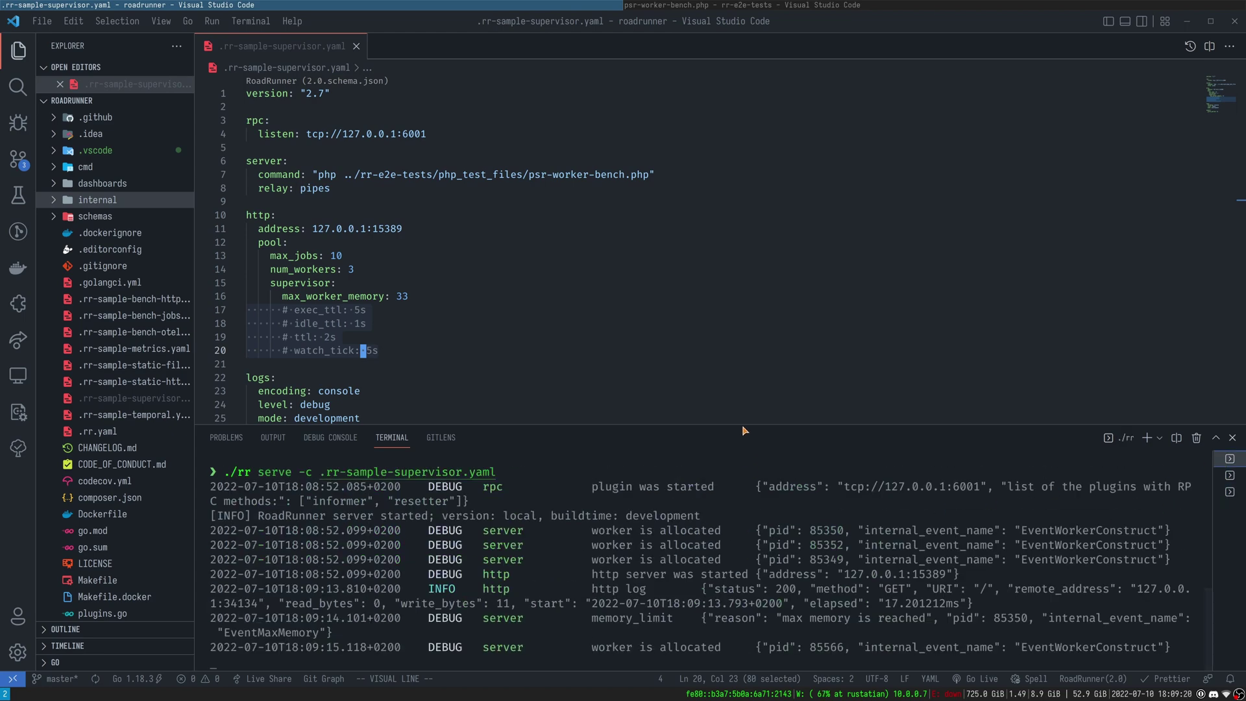
{"action": "left_click_drag", "start_coordinate": [742, 424], "coordinate": [742, 410]}
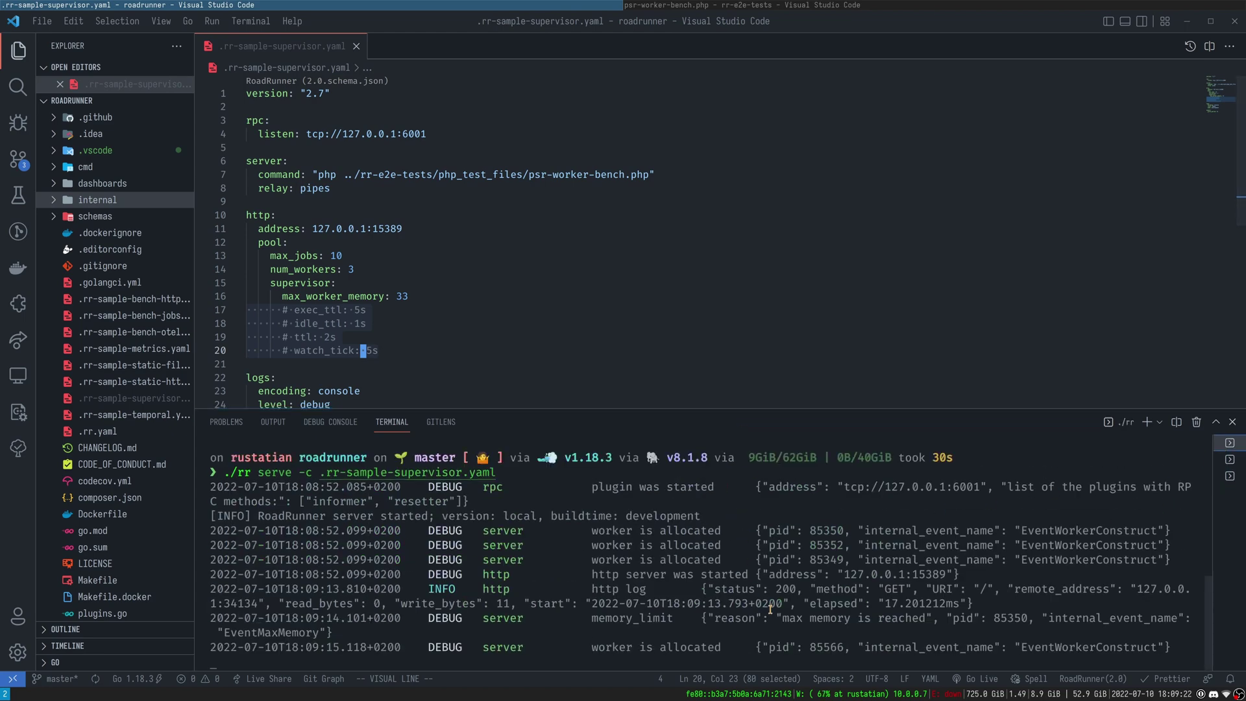
{"action": "left_click_drag", "start_coordinate": [782, 618], "coordinate": [925, 618]}
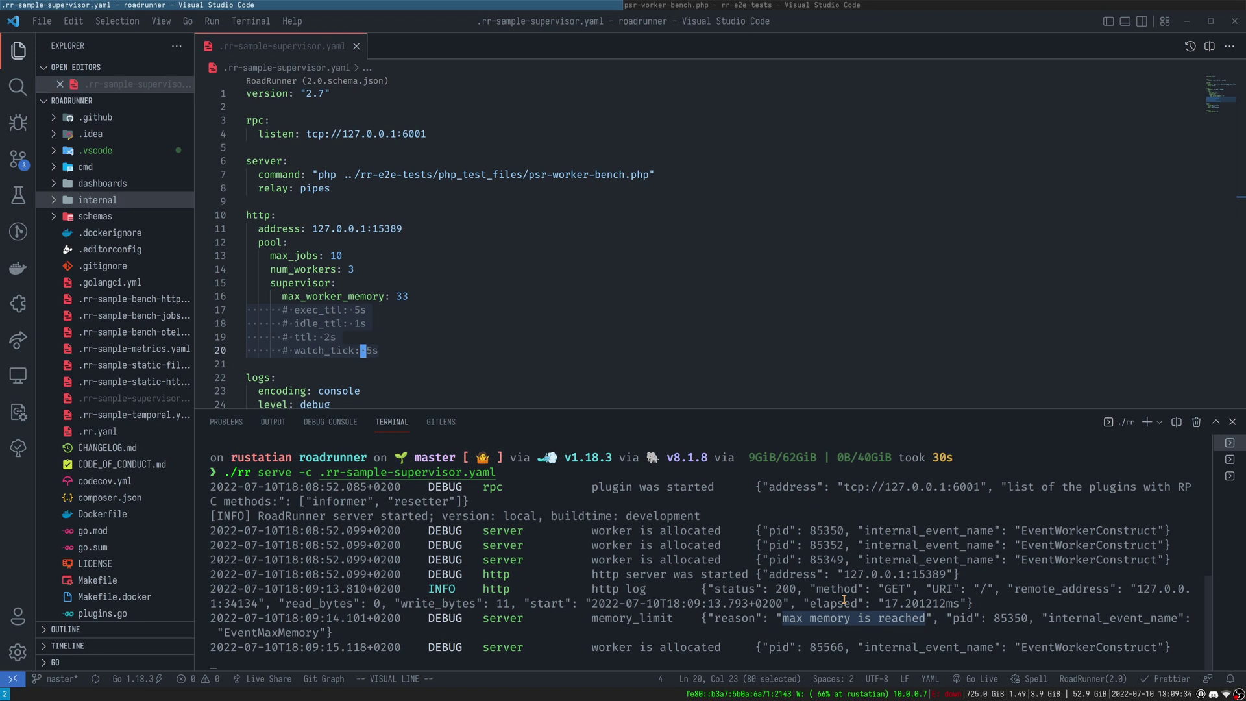
{"action": "left_click", "coordinate": [1231, 460]}
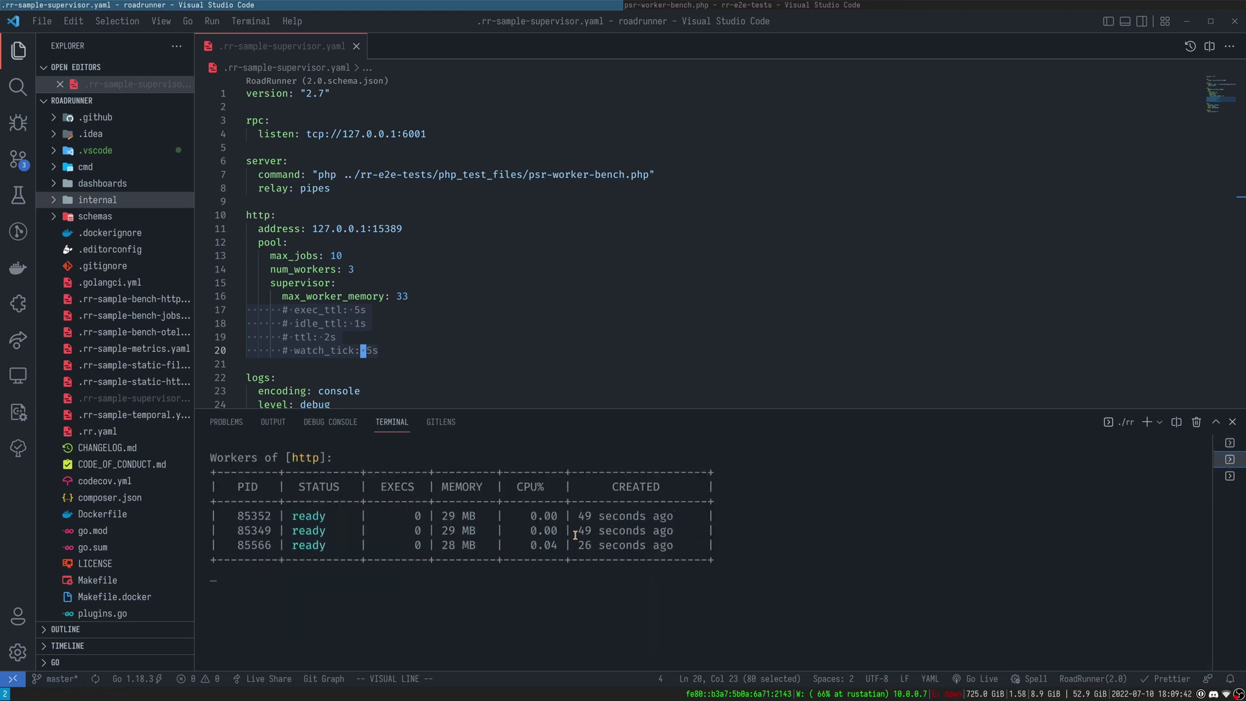
{"action": "left_click_drag", "start_coordinate": [228, 547], "coordinate": [683, 549]}
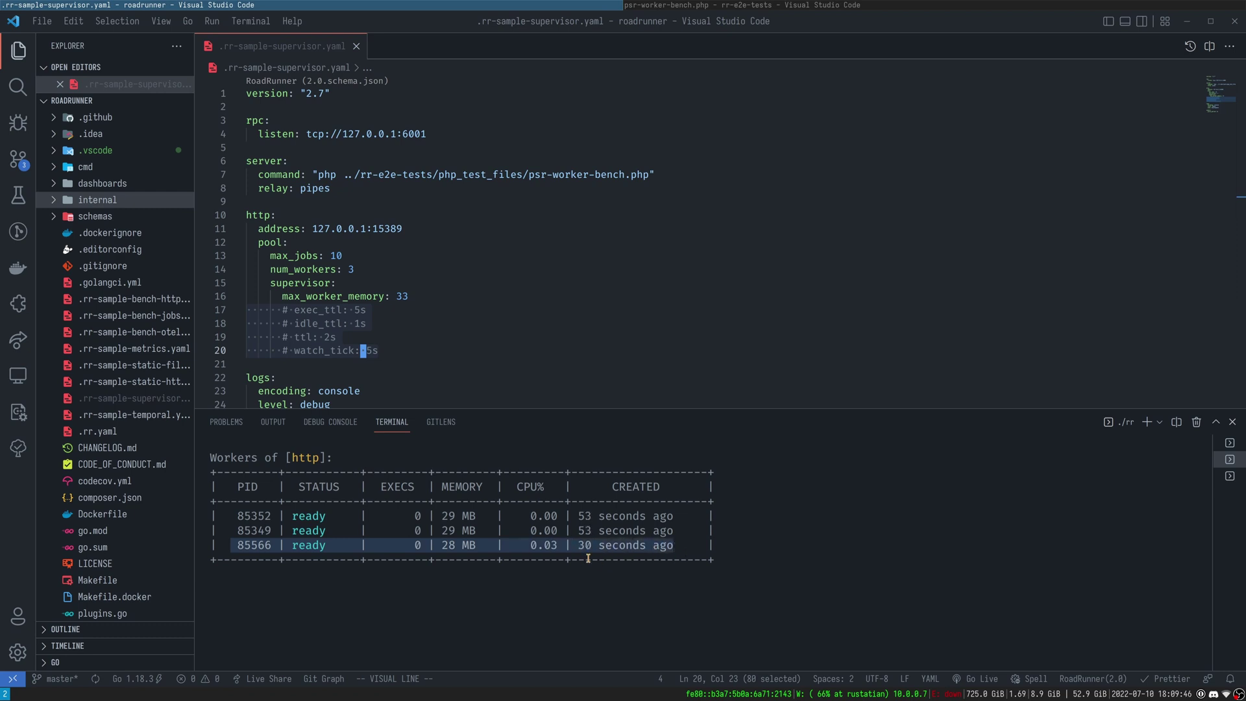
{"action": "left_click", "coordinate": [731, 604]}
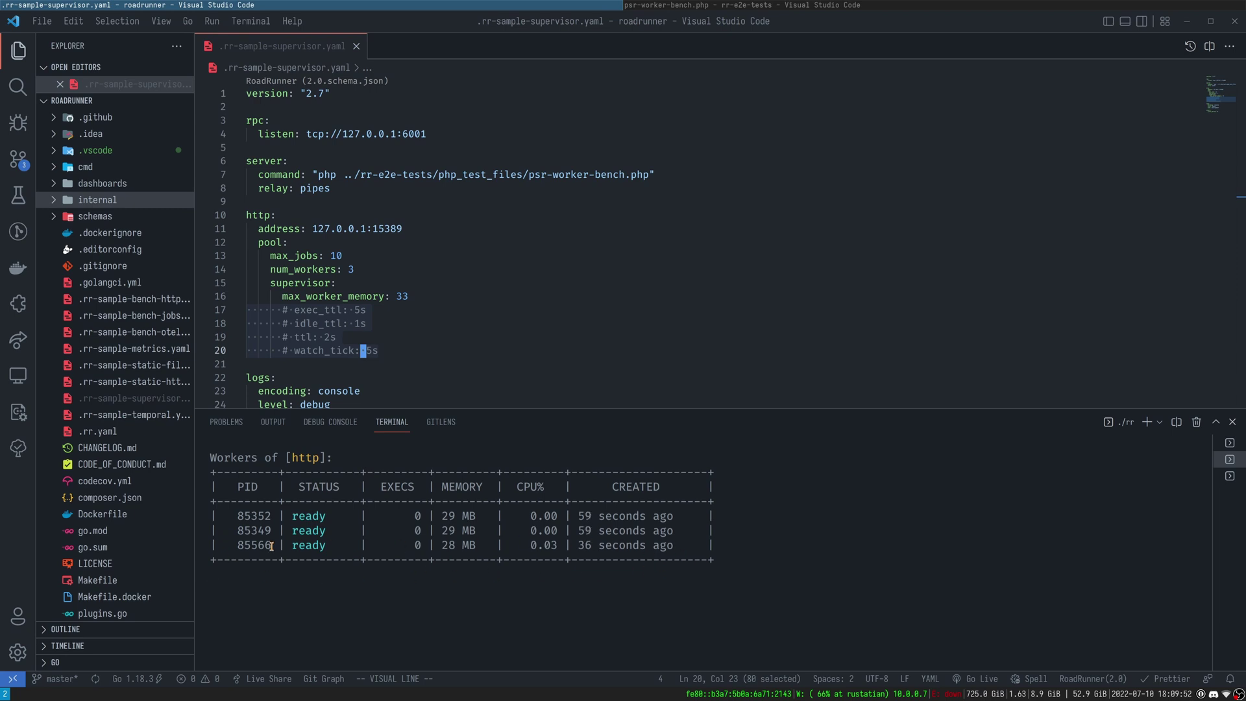
{"action": "left_click", "coordinate": [1219, 446]}
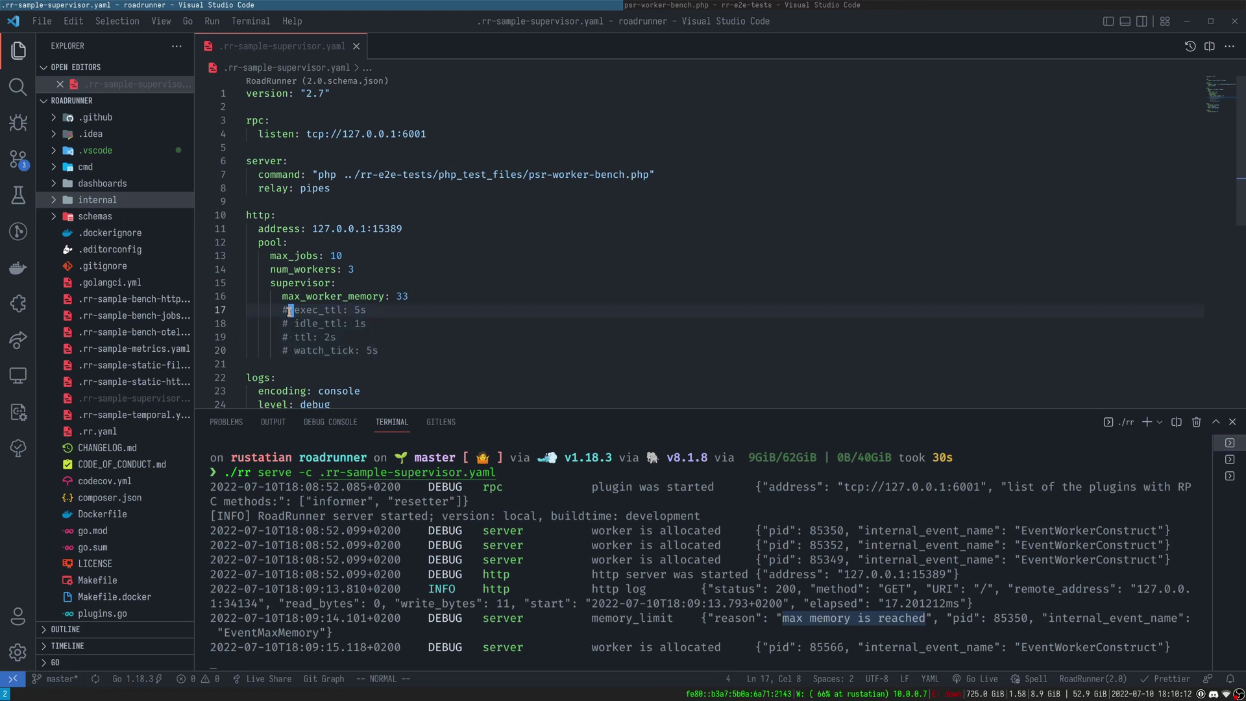
Comment out max_worker_memory and toggle the idle_ttl, ttl and watch_tick lines
{"action": "left_click_drag", "start_coordinate": [294, 310], "coordinate": [372, 313]}
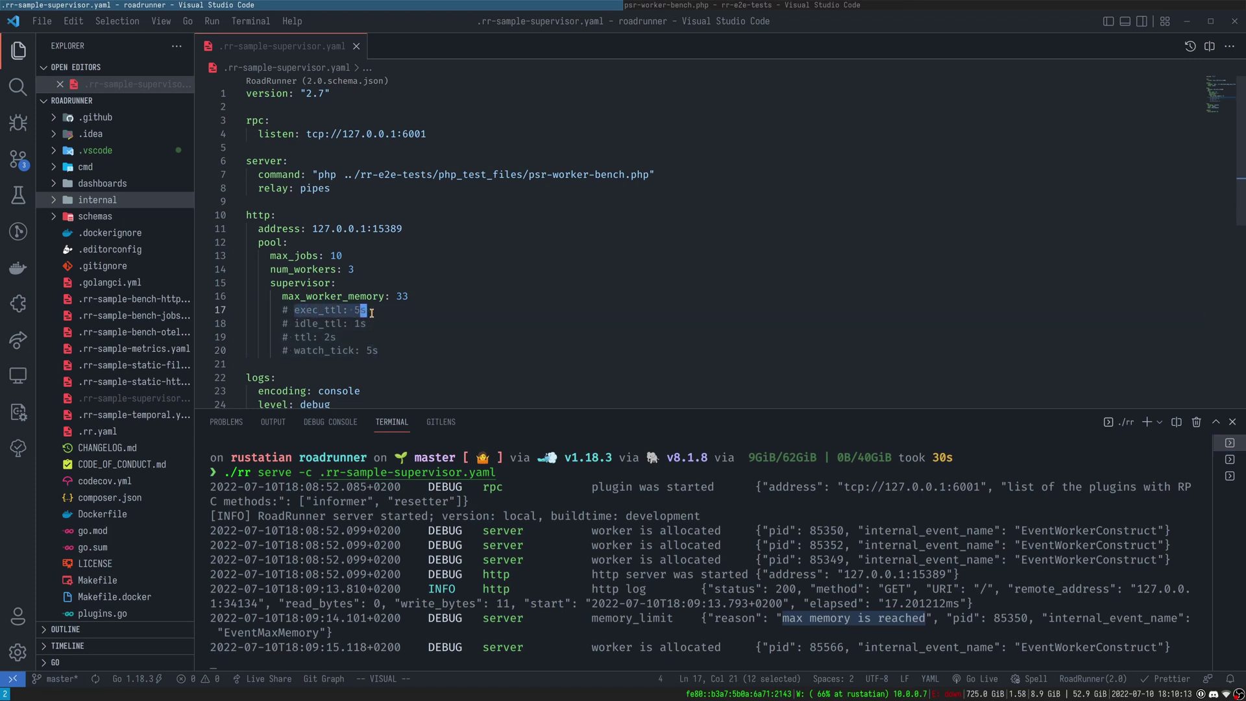
{"action": "left_click", "coordinate": [484, 298]}
{"action": "key", "text": "ctrl+slash"}
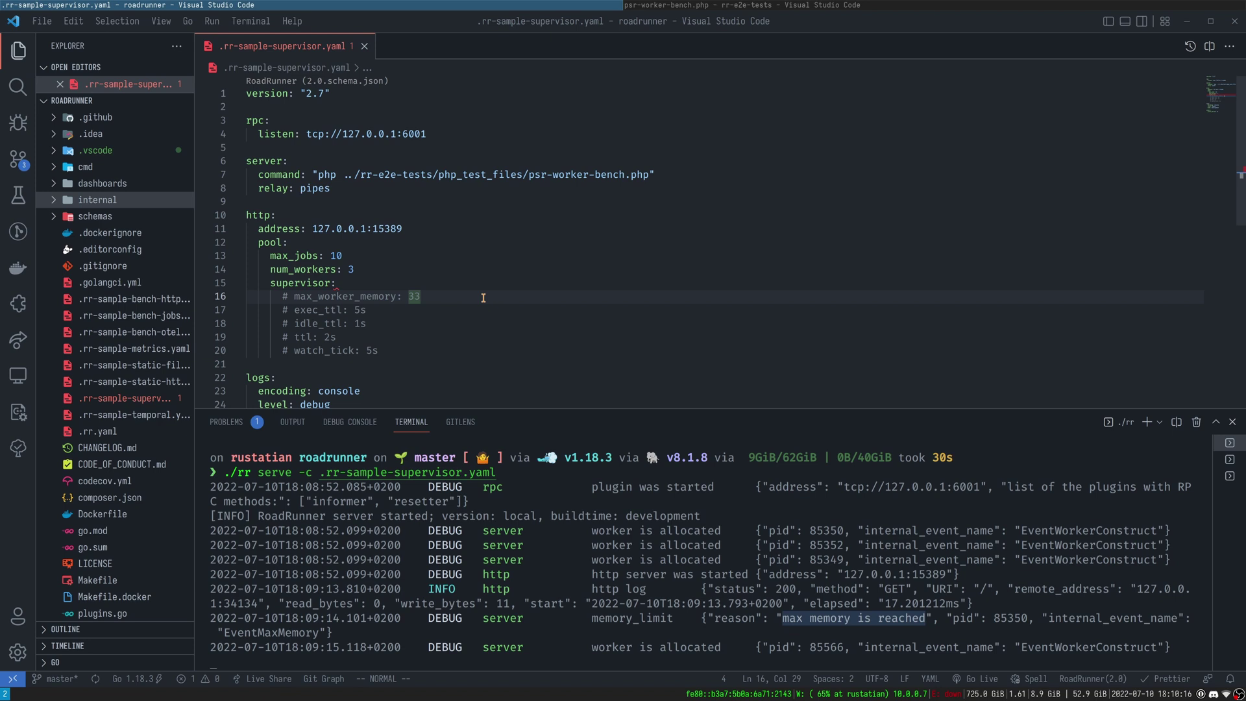
{"action": "key", "text": "j"}
{"action": "key", "text": "j"}
{"action": "key", "text": "shift+v"}
{"action": "key", "text": "j"}
{"action": "key", "text": "j"}
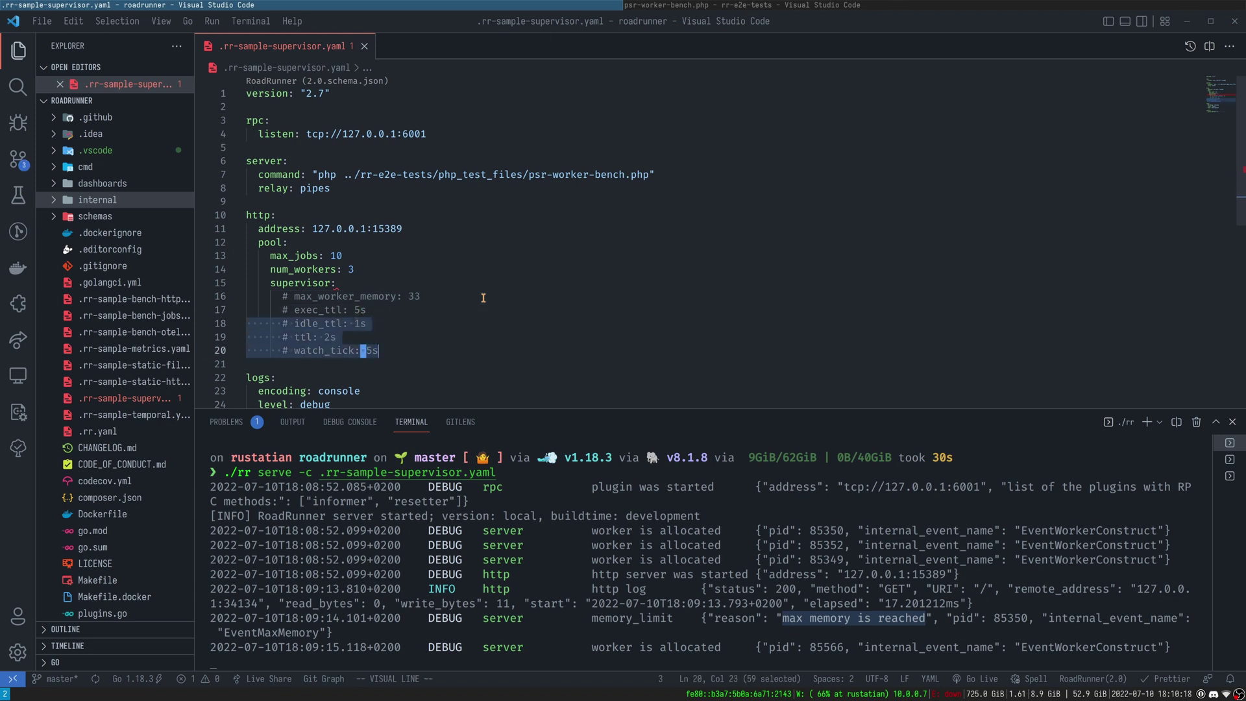
{"action": "key", "text": "ctrl+slash"}
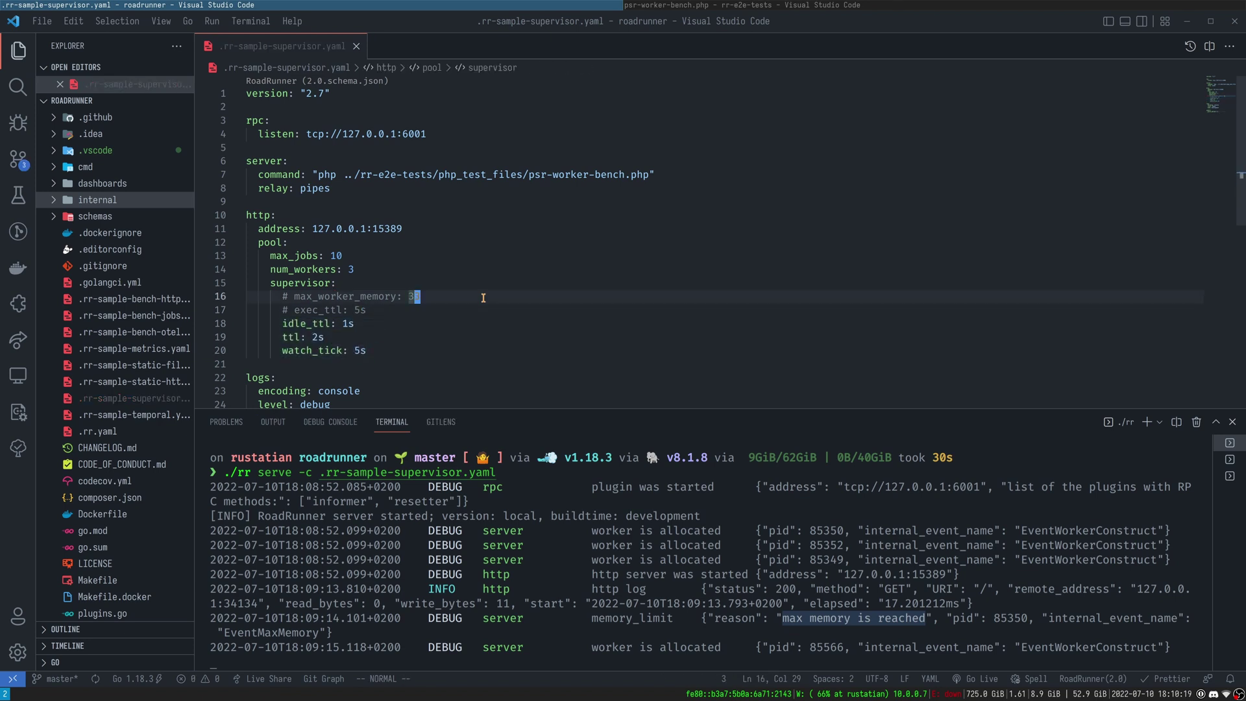
Re-comment idle_ttl, ttl and watch_tick, then uncomment exec_ttl: 5s
{"action": "left_click", "coordinate": [308, 297]}
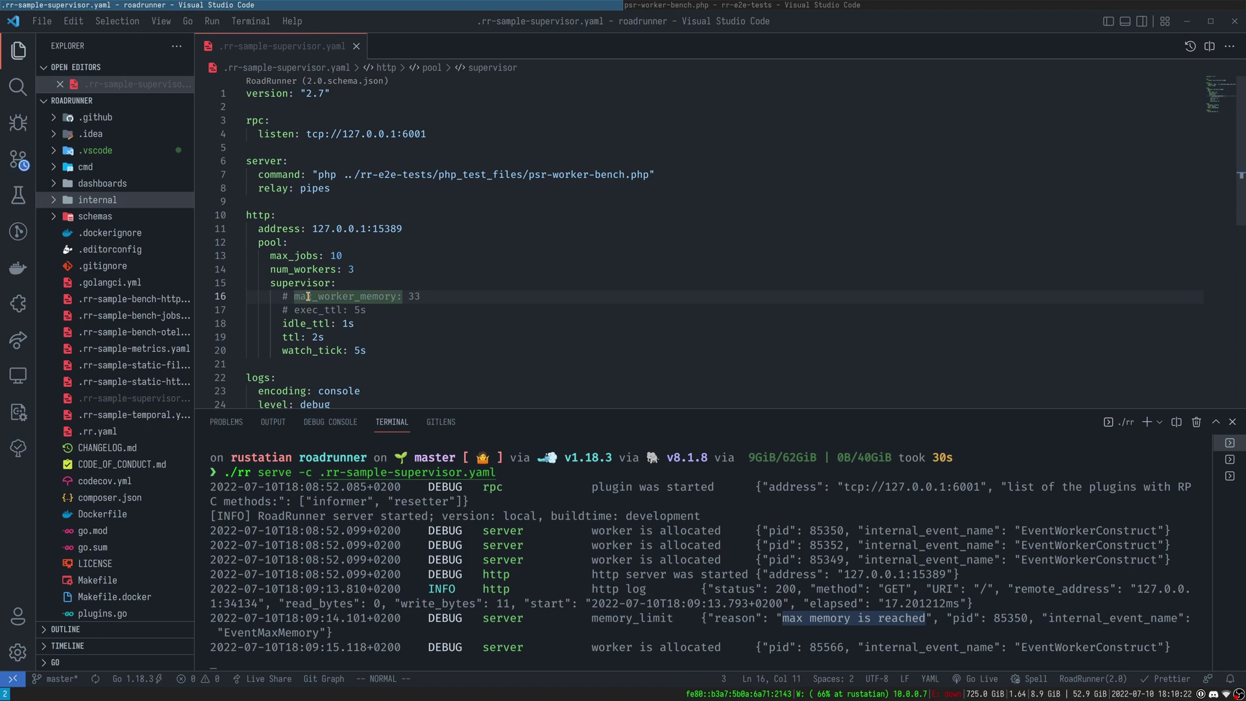
{"action": "key", "text": "j"}
{"action": "key", "text": "j"}
{"action": "key", "text": "shift+v"}
{"action": "key", "text": "j"}
{"action": "key", "text": "j"}
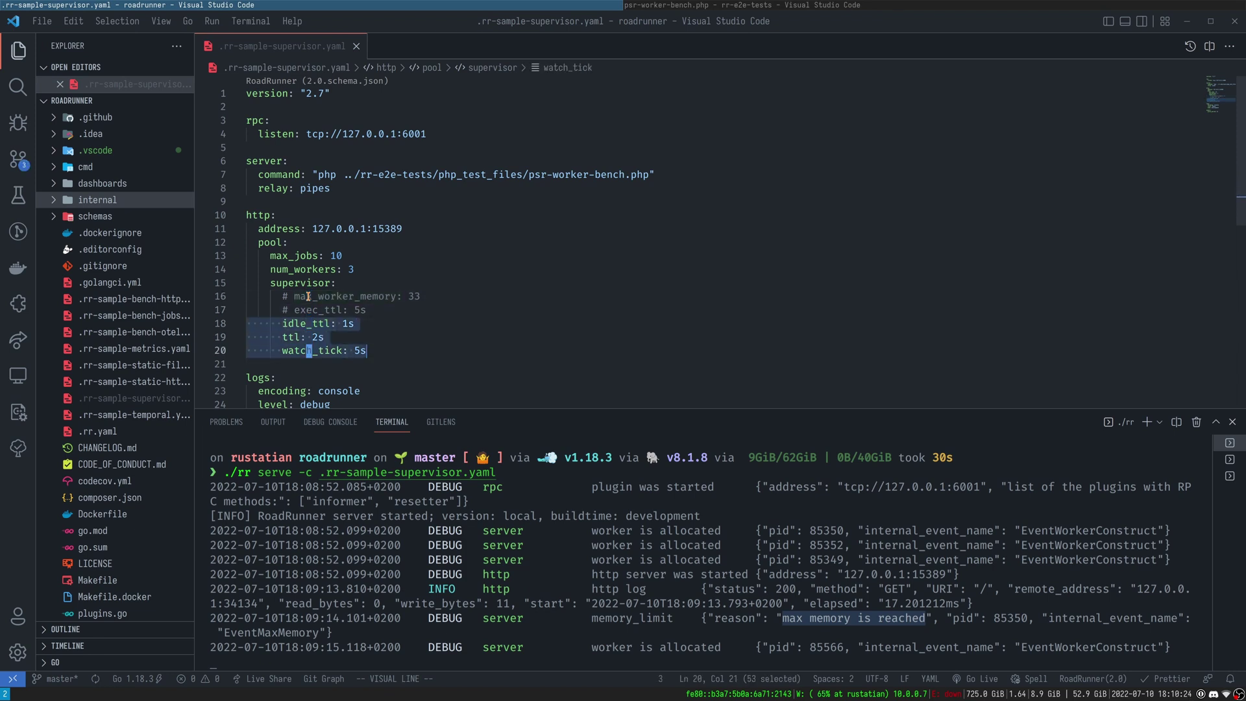
{"action": "key", "text": "ctrl+slash"}
{"action": "key", "text": "k"}
{"action": "key", "text": "k"}
{"action": "key", "text": "j"}
{"action": "key", "text": "Escape"}
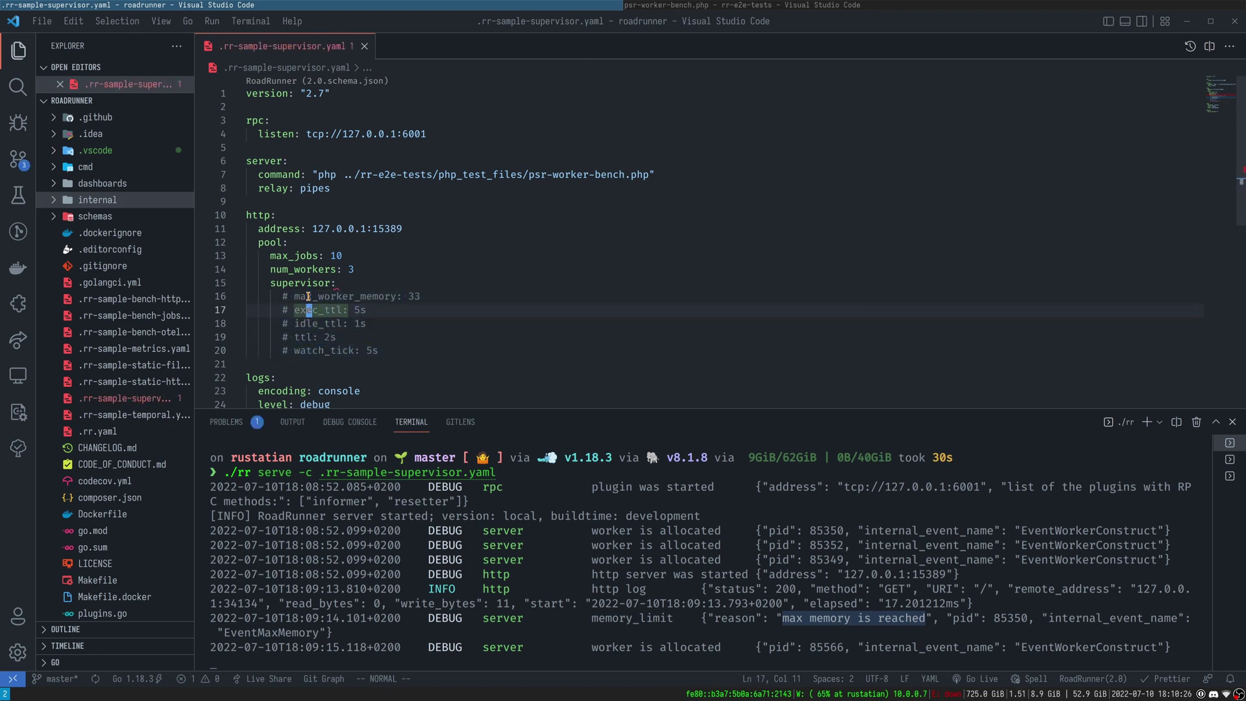
{"action": "key", "text": "ctrl+slash"}
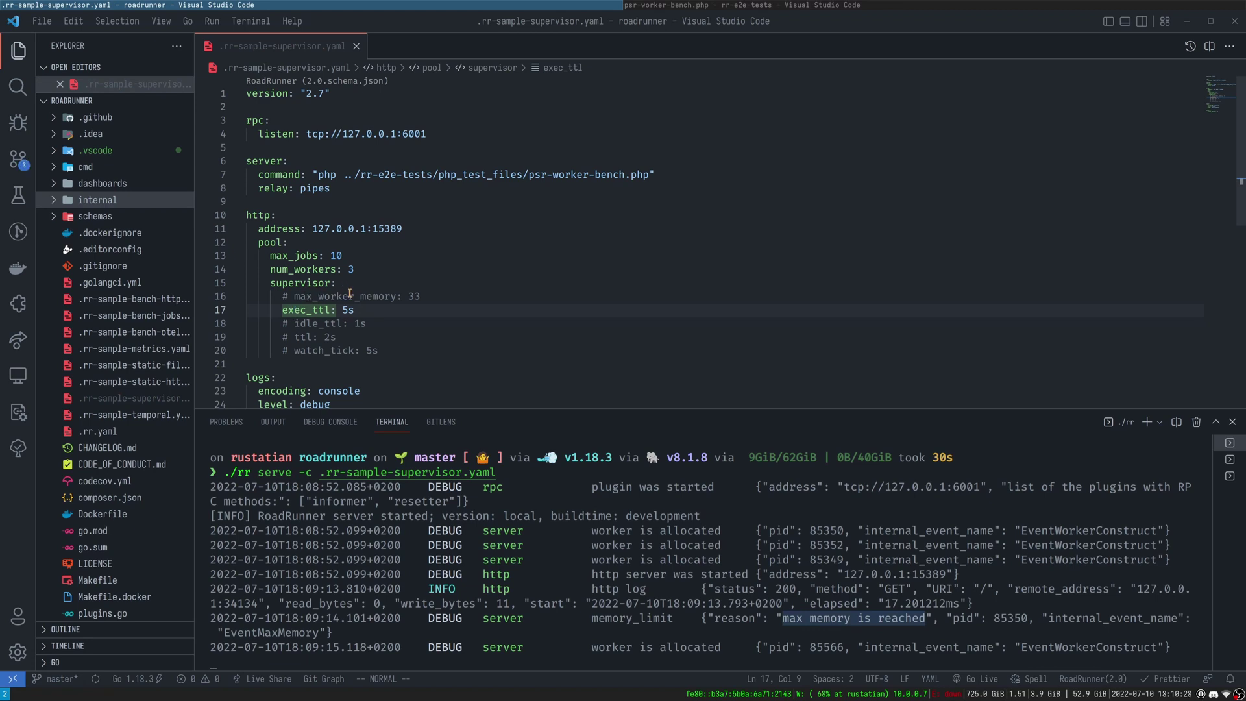
Stop RoadRunner with Ctrl+C and recall './rr serve -c .rr-sample-supervisor.yaml' at the prompt
{"action": "left_click", "coordinate": [416, 311]}
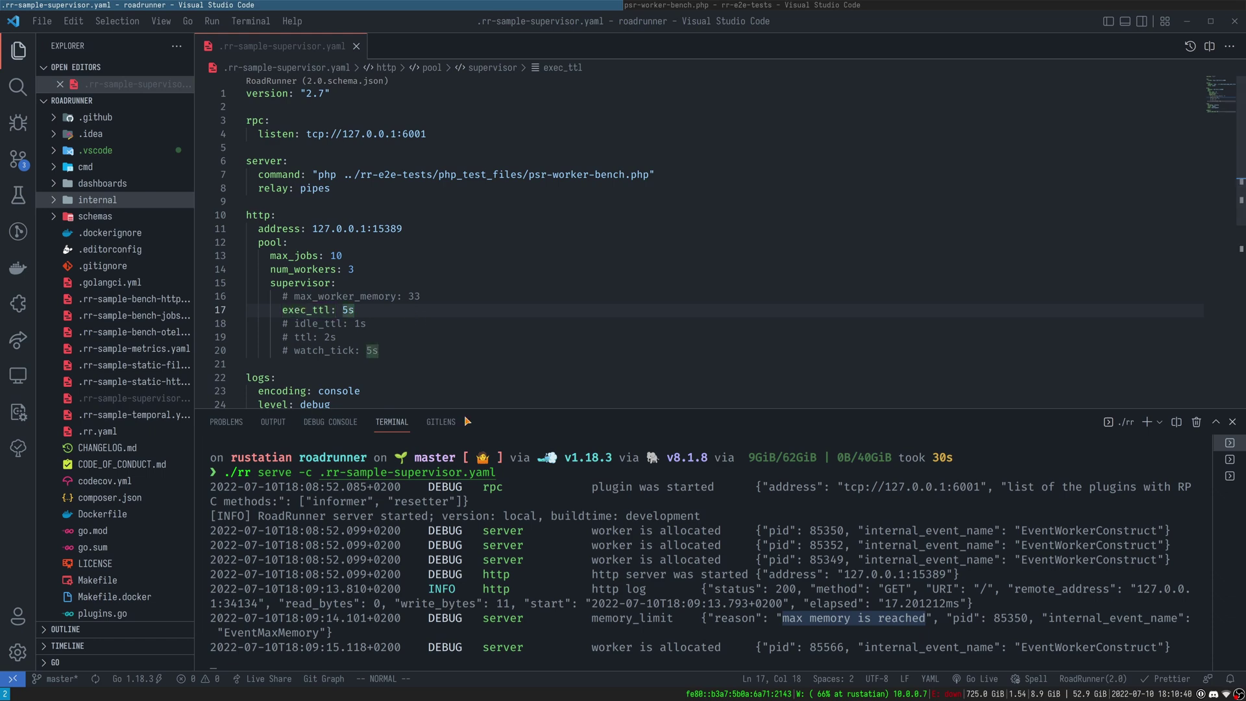
{"action": "left_click", "coordinate": [577, 551]}
{"action": "key", "text": "ctrl+c"}
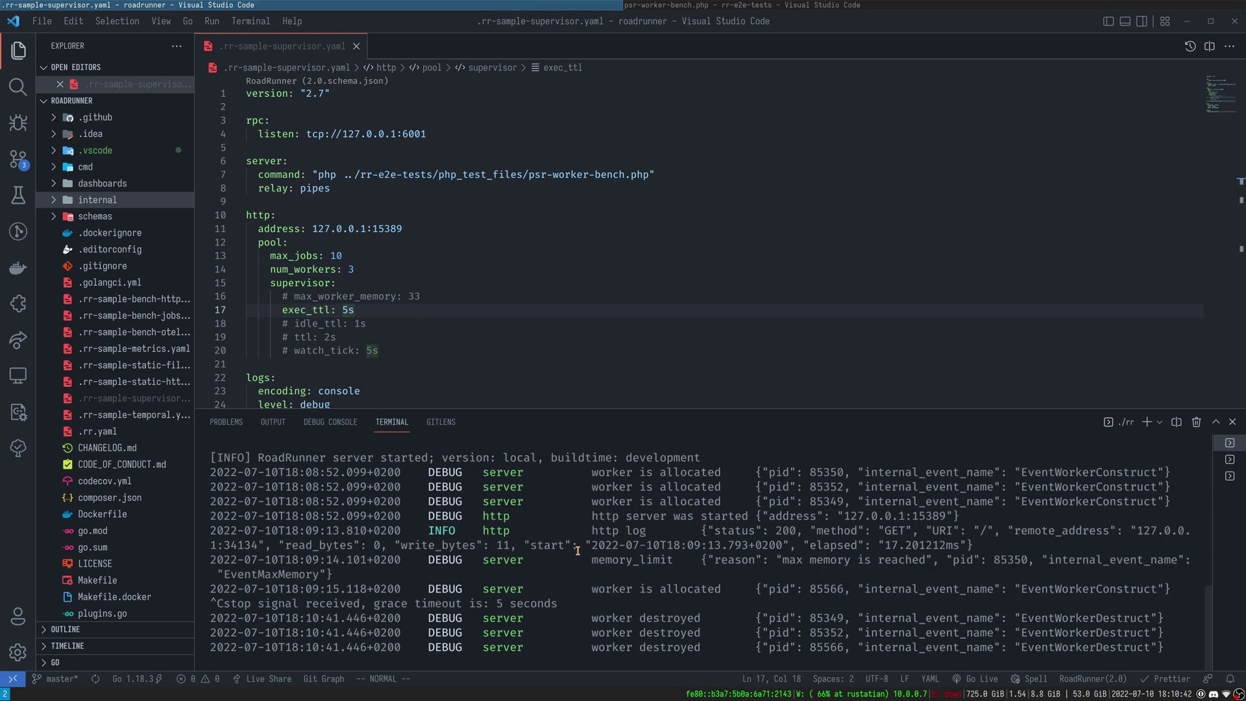
{"action": "key", "text": "Up"}
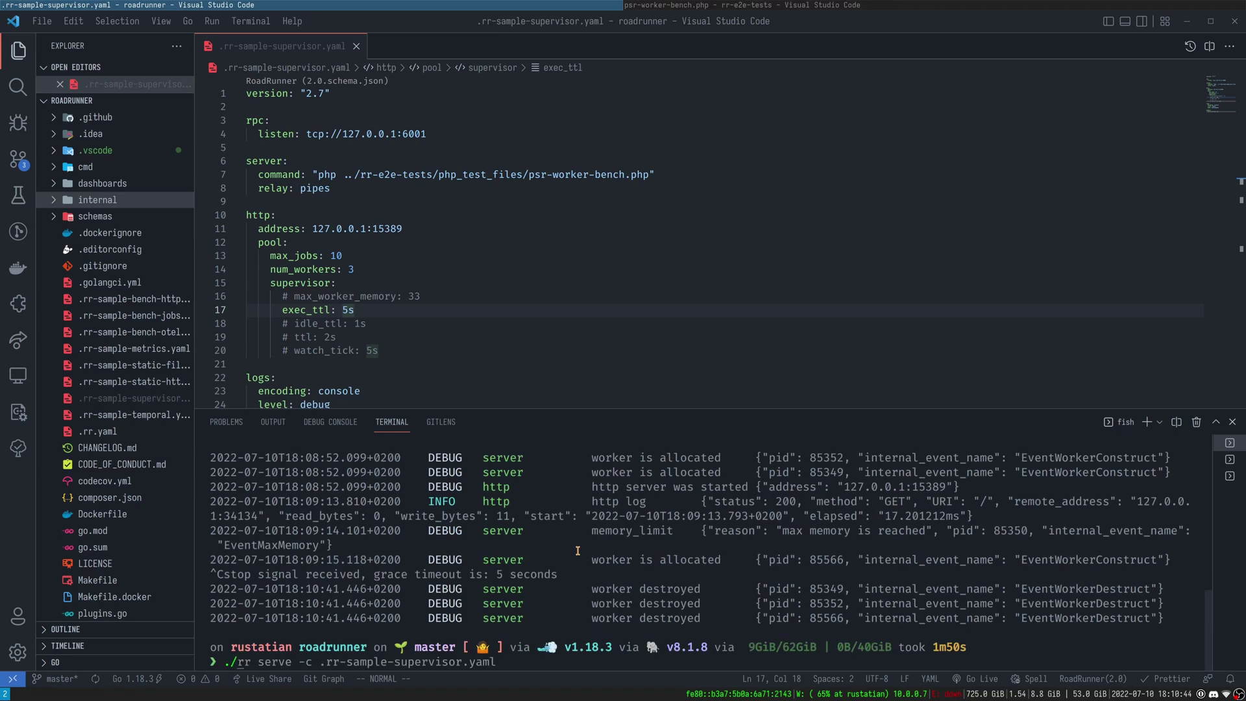
{"action": "key", "text": "Right"}
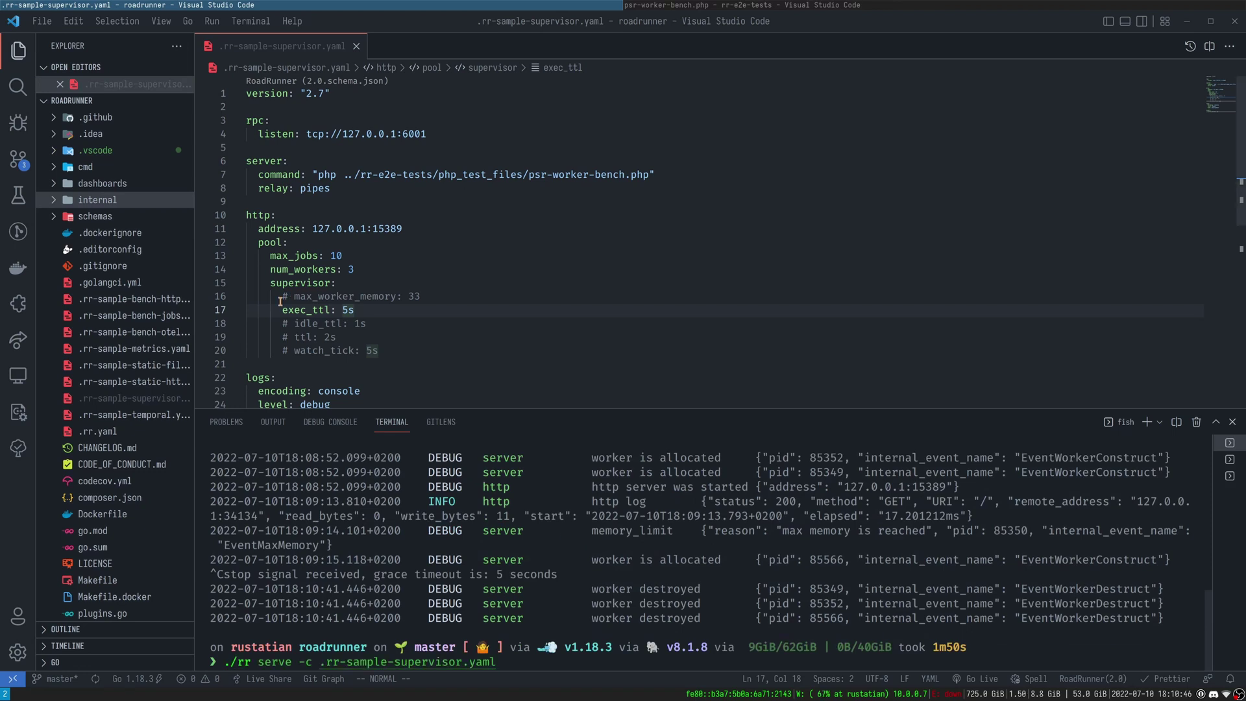
Select the exec_ttl: 5s setting, then switch to the rr-e2e-tests project window
{"action": "key", "text": "asciicircum"}
{"action": "key", "text": "v"}
{"action": "key", "text": "dollar"}
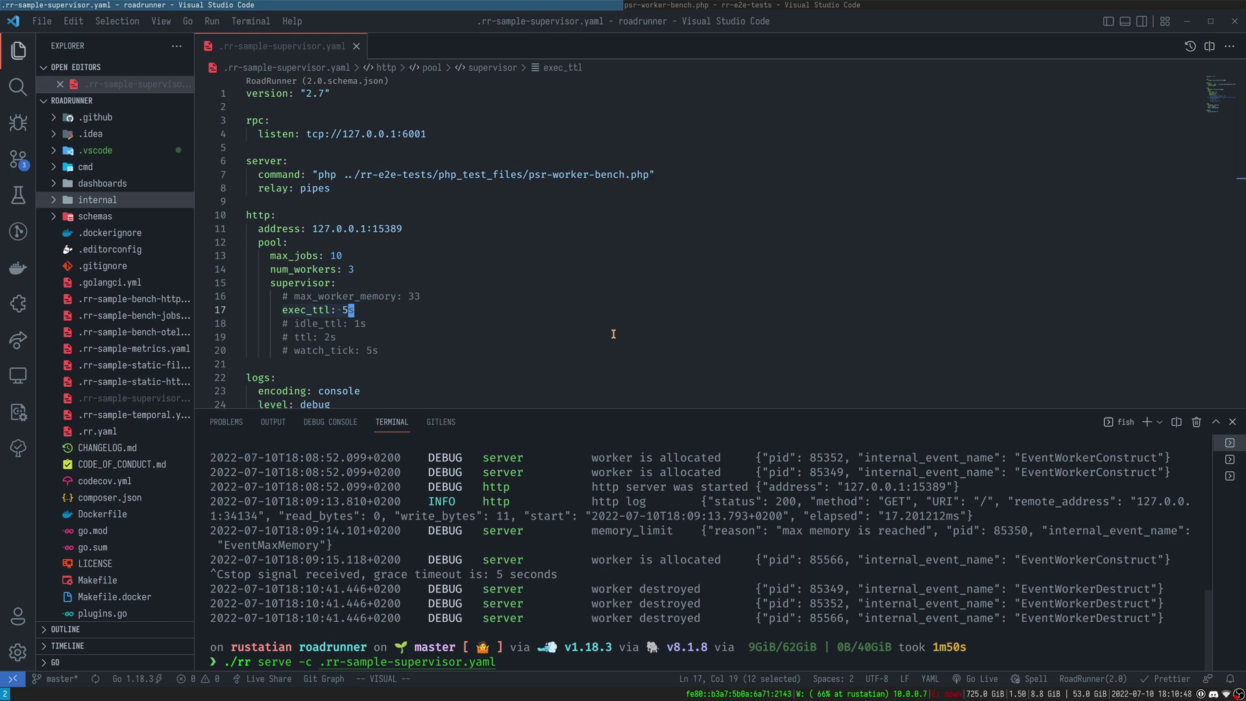
{"action": "left_click", "coordinate": [753, 5]}
Comment out the $mem = str_repeat line 25 and uncomment sleep(10) on line 28
{"action": "left_click", "coordinate": [662, 419]}
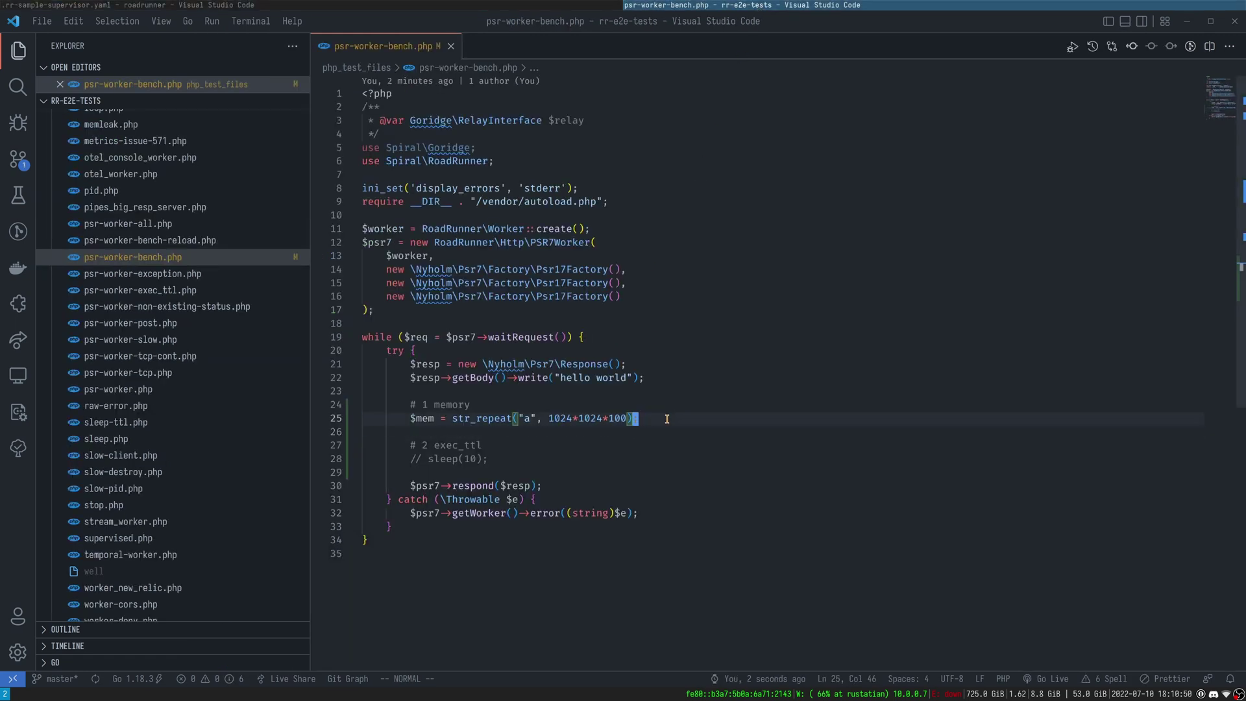
{"action": "key", "text": "ctrl+slash"}
{"action": "key", "text": "j"}
{"action": "key", "text": "j"}
{"action": "key", "text": "j"}
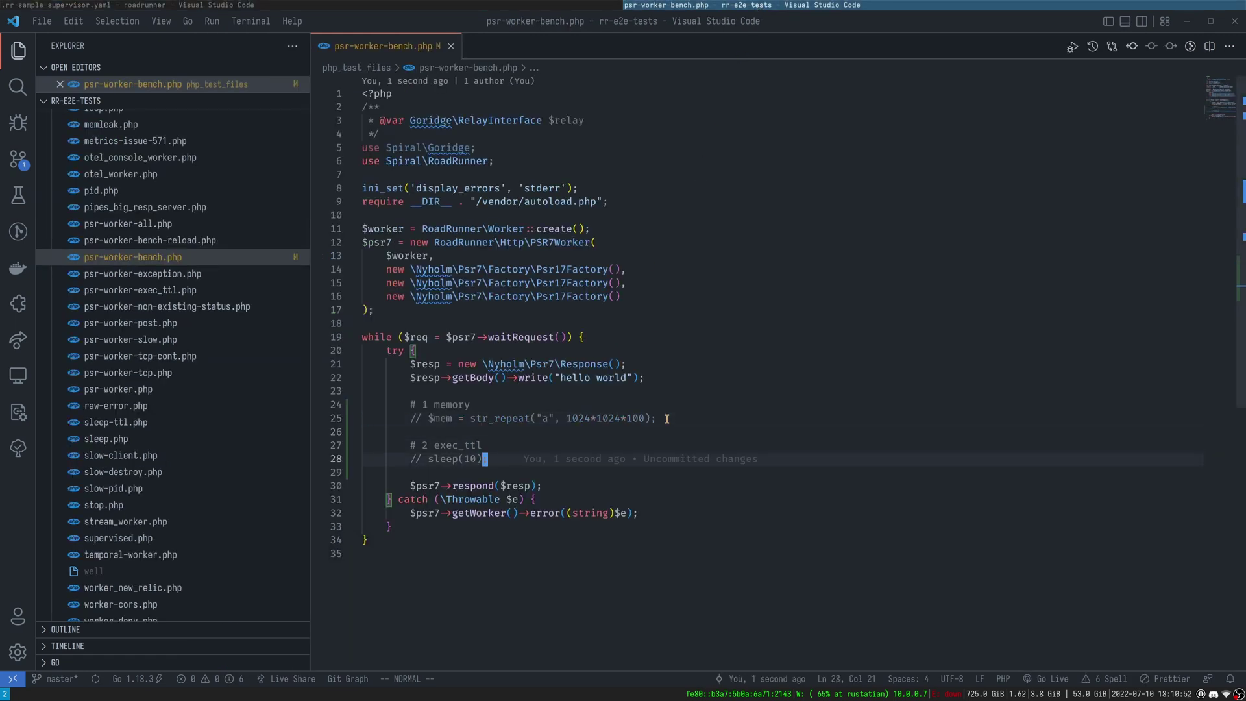
{"action": "key", "text": "ctrl+slash"}
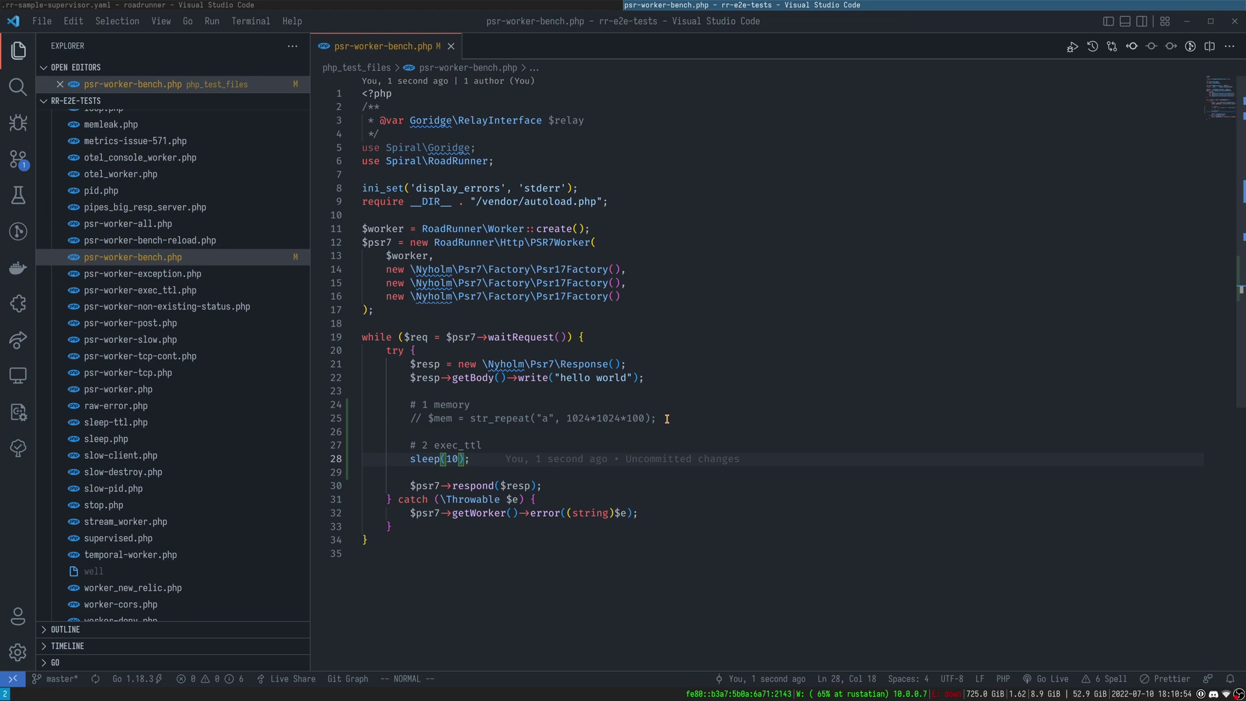
{"action": "left_click", "coordinate": [412, 462]}
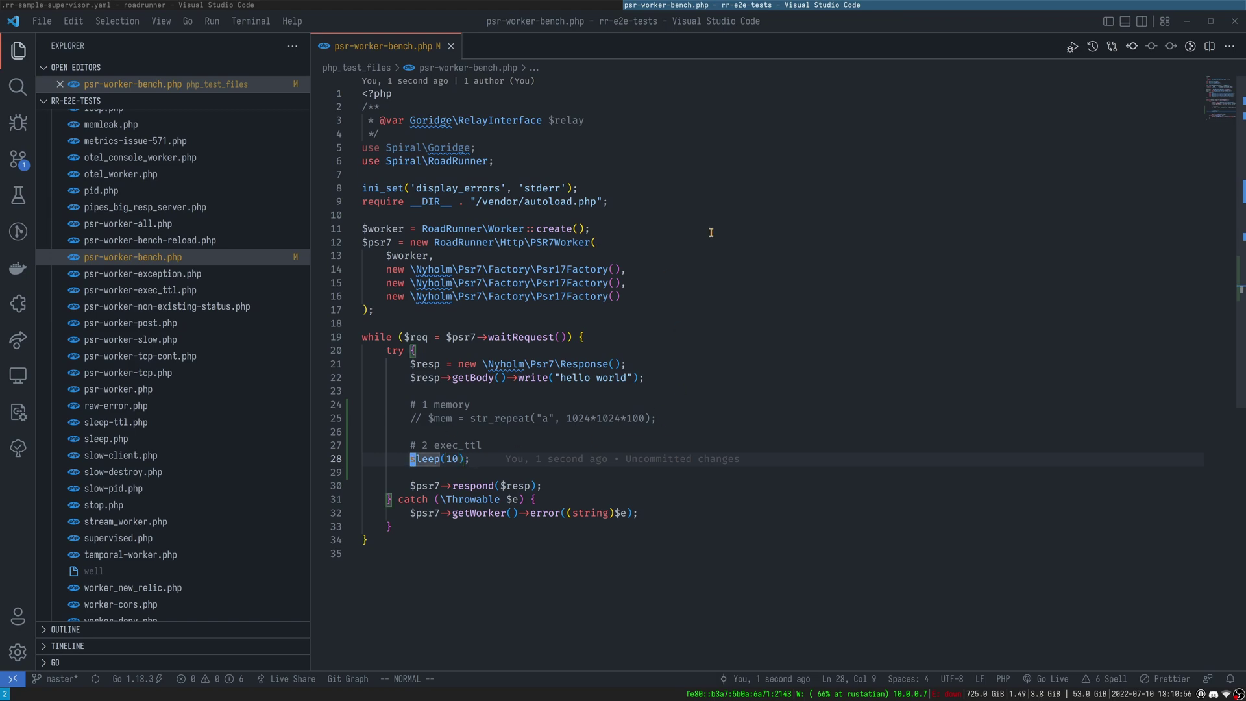
In the roadrunner window, mark exec_ttl: 5s and start ./rr serve -c .rr-sample-supervisor.yaml
{"action": "left_click", "coordinate": [574, 11]}
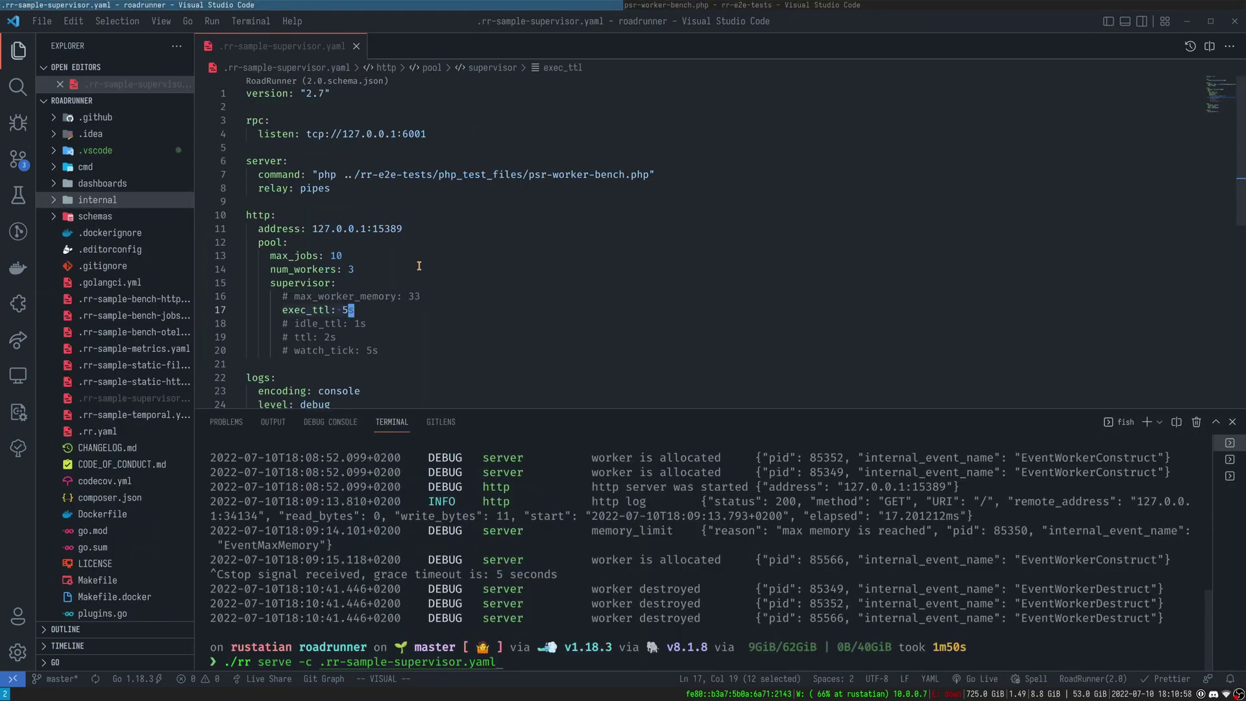
{"action": "left_click", "coordinate": [283, 311]}
{"action": "left_click_drag", "start_coordinate": [283, 311], "coordinate": [372, 312]}
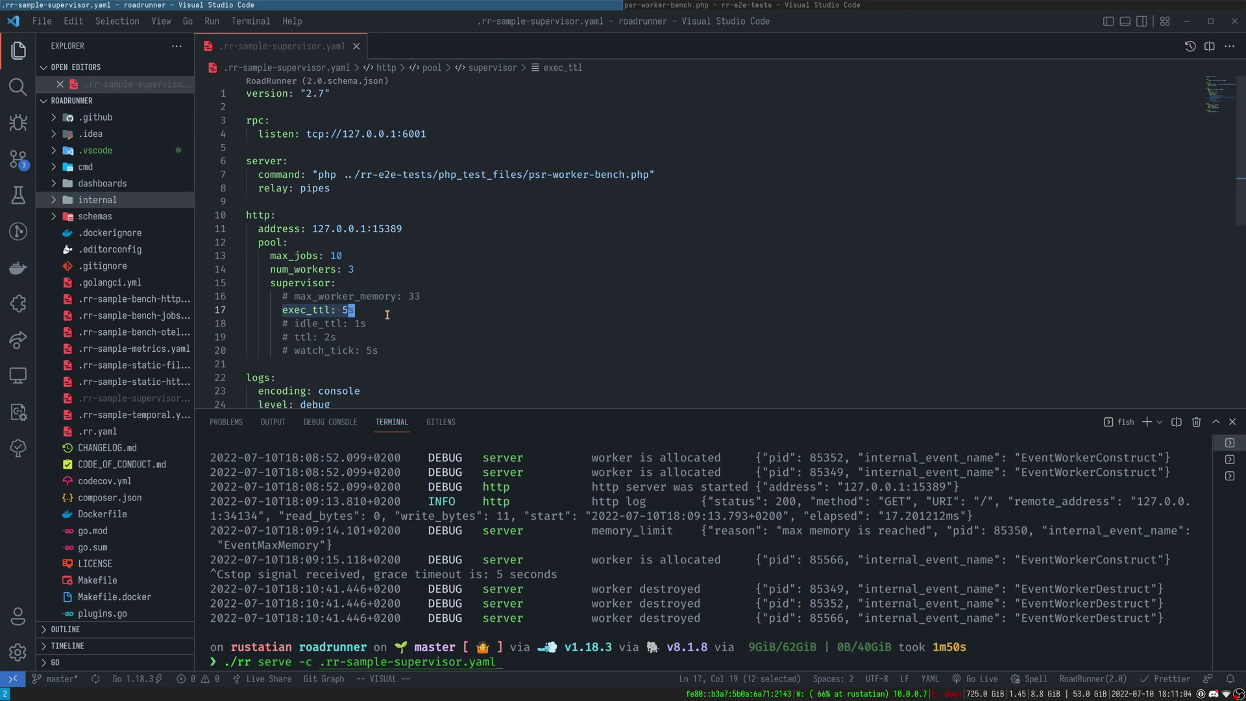
{"action": "left_click", "coordinate": [563, 589]}
{"action": "key", "text": "Return"}
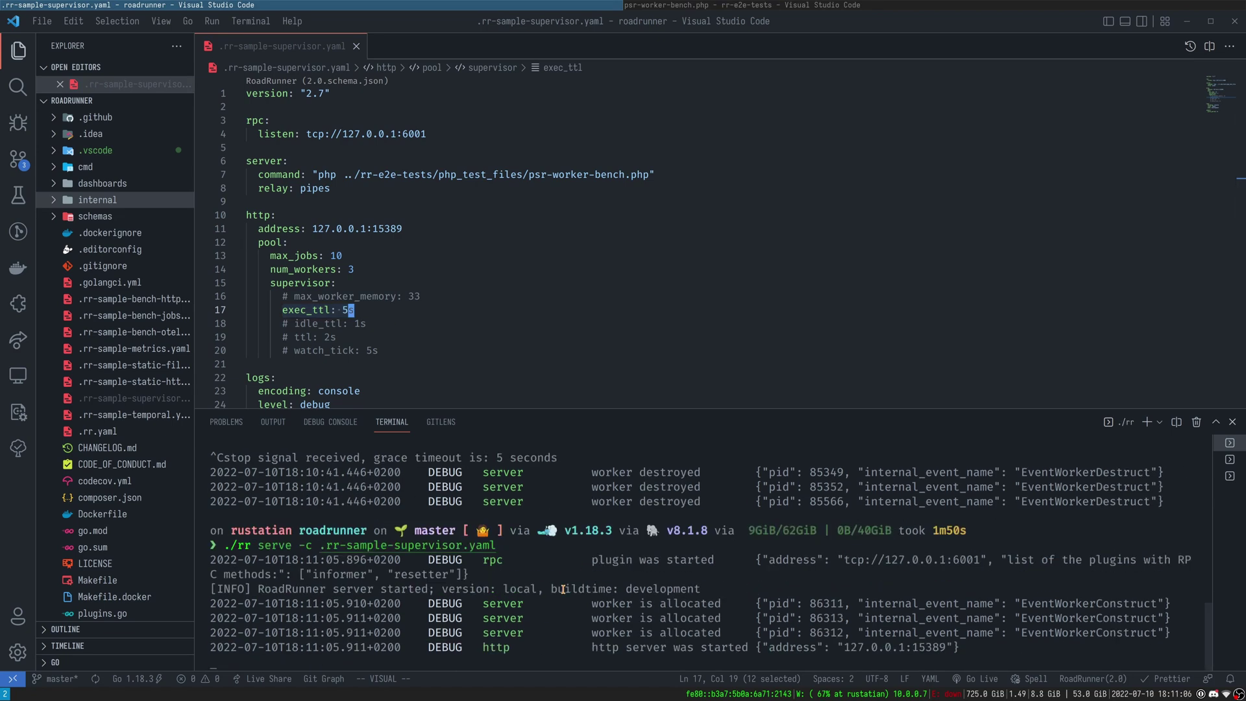
{"action": "left_click", "coordinate": [1230, 476]}
{"action": "key", "text": "Up"}
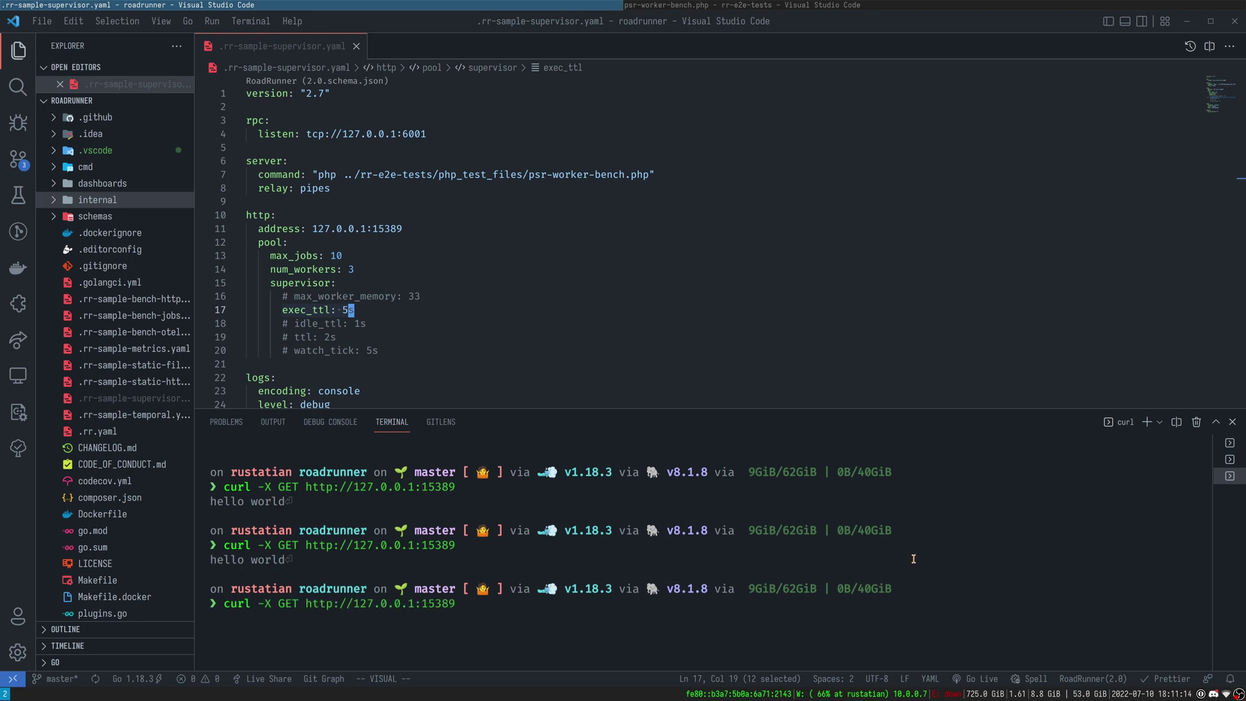
{"action": "key", "text": "Return"}
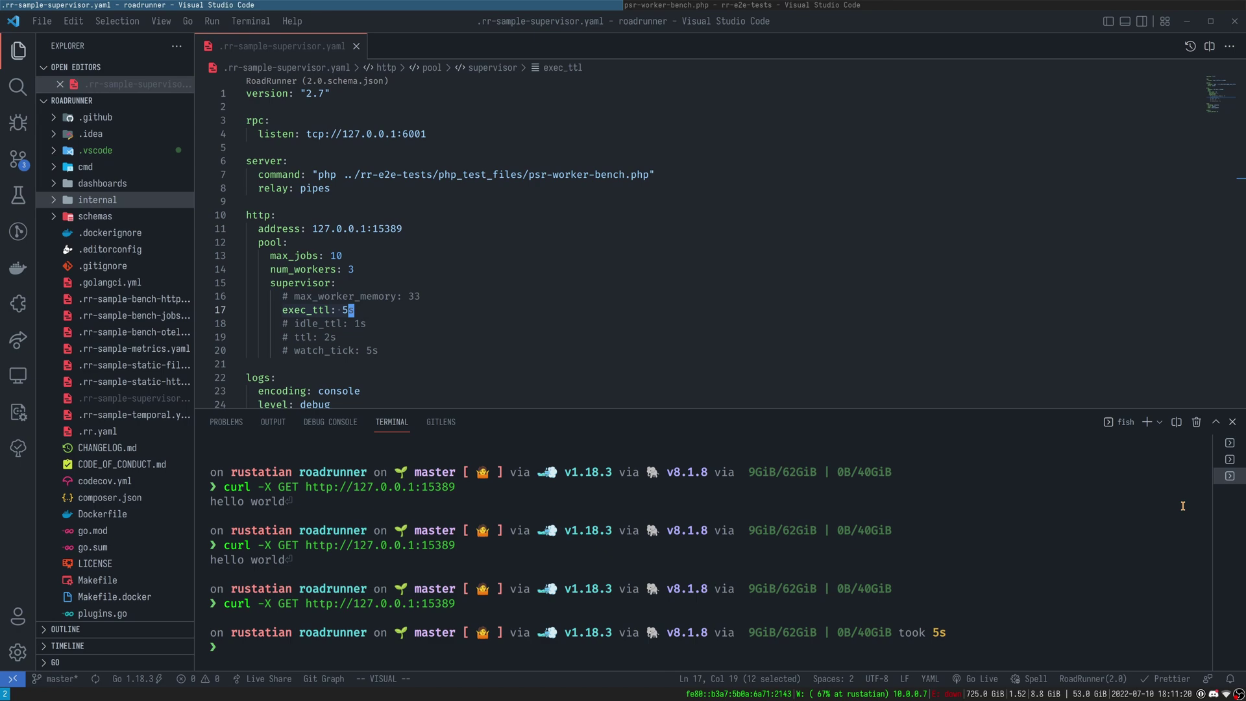
Show the ./rr server log and highlight the execTTL-timeout stop, deadline error, 500 response and new-worker lines
{"action": "left_click", "coordinate": [1230, 443]}
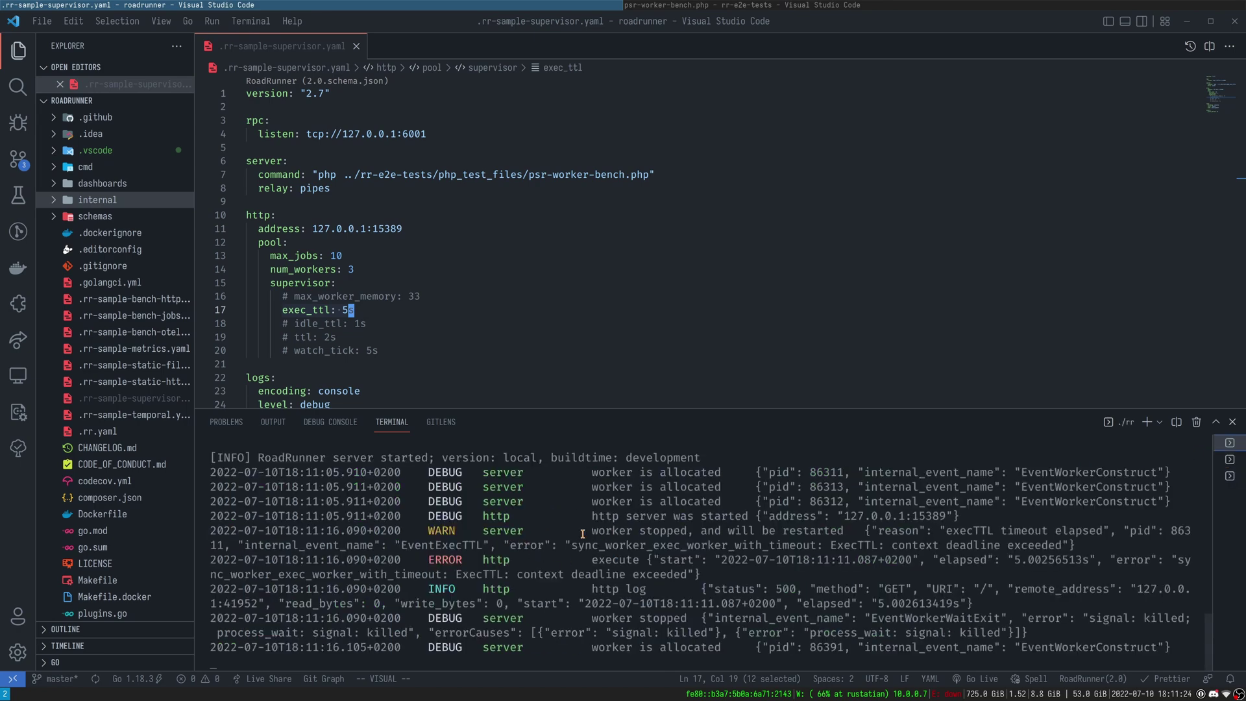
{"action": "left_click_drag", "start_coordinate": [593, 530], "coordinate": [844, 530]}
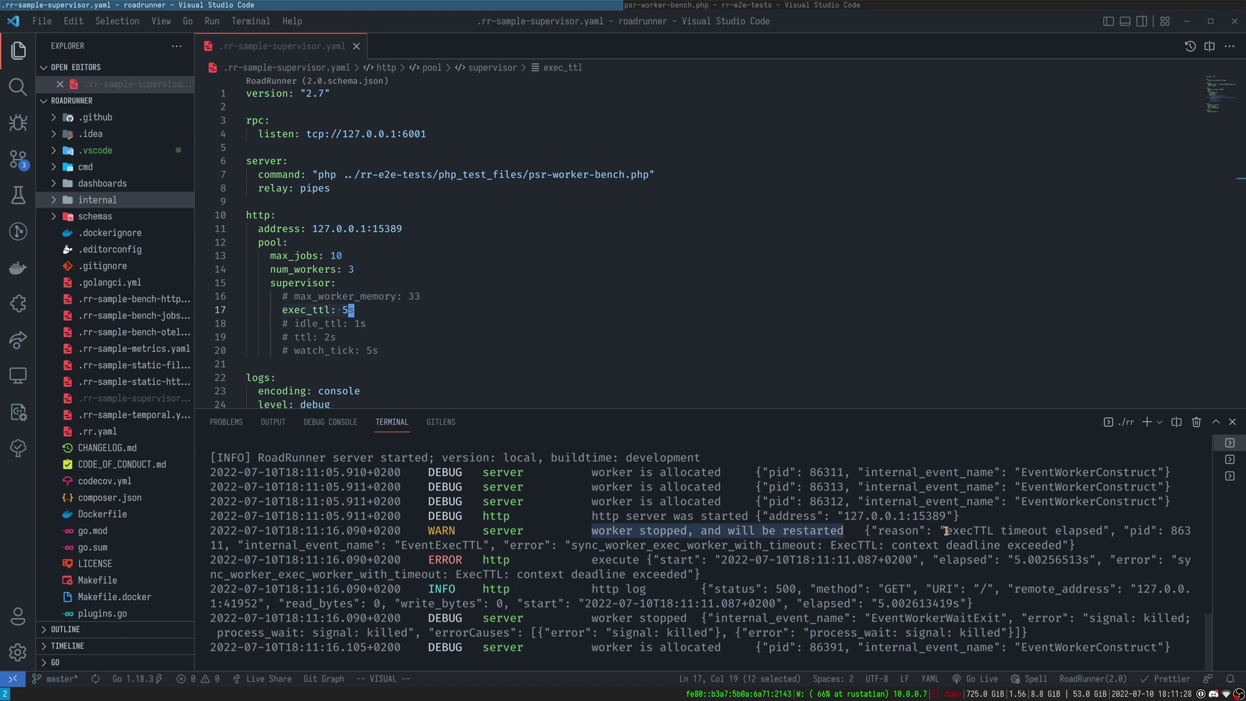
{"action": "left_click_drag", "start_coordinate": [946, 531], "coordinate": [1100, 531]}
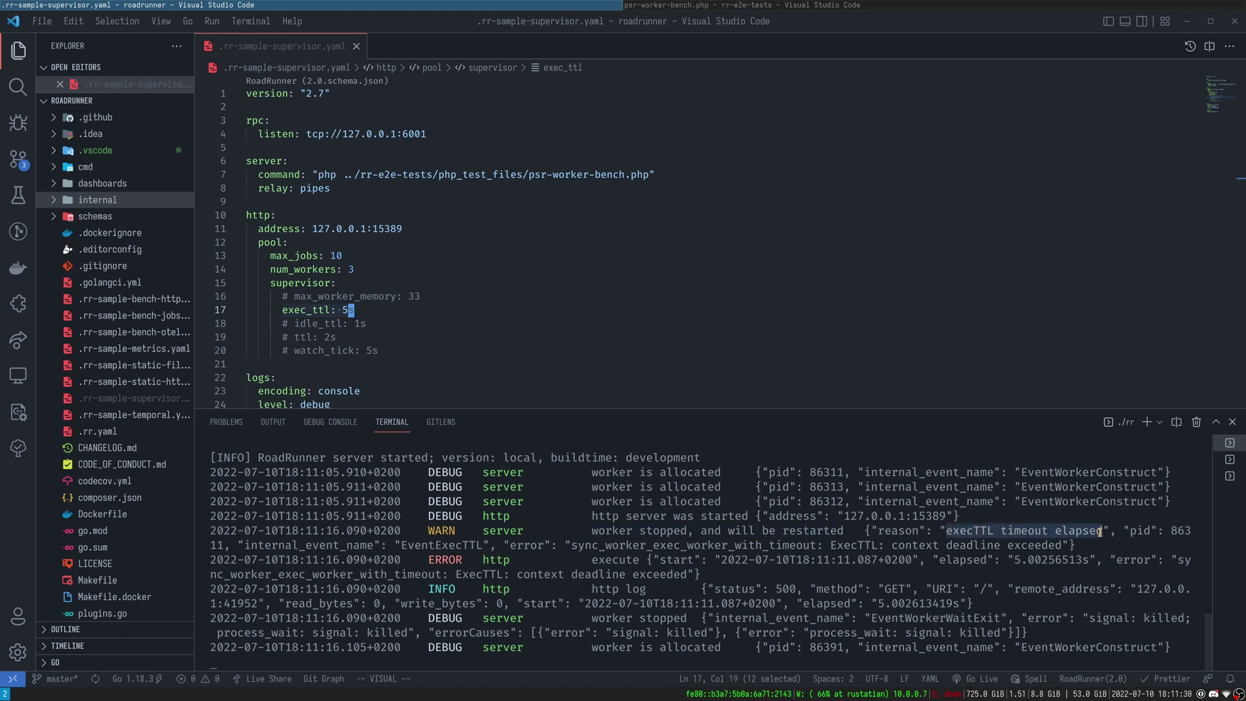
{"action": "left_click_drag", "start_coordinate": [505, 545], "coordinate": [1070, 547]}
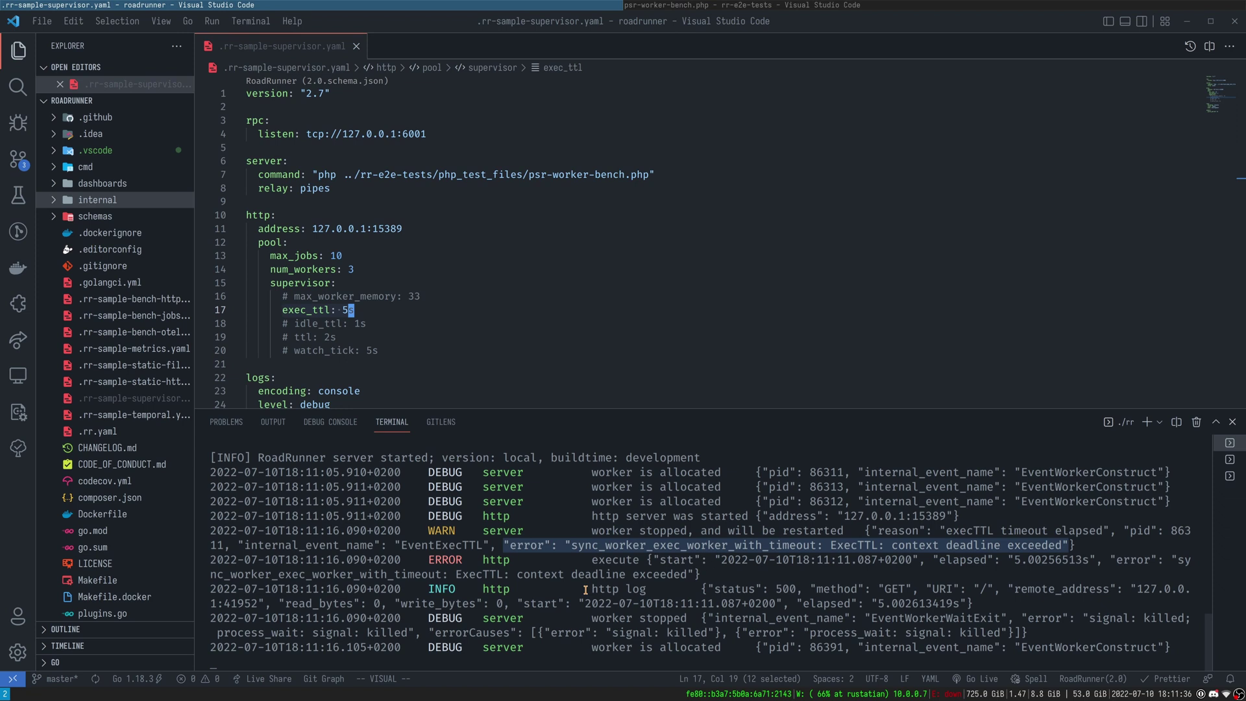
{"action": "left_click_drag", "start_coordinate": [589, 588], "coordinate": [800, 587]}
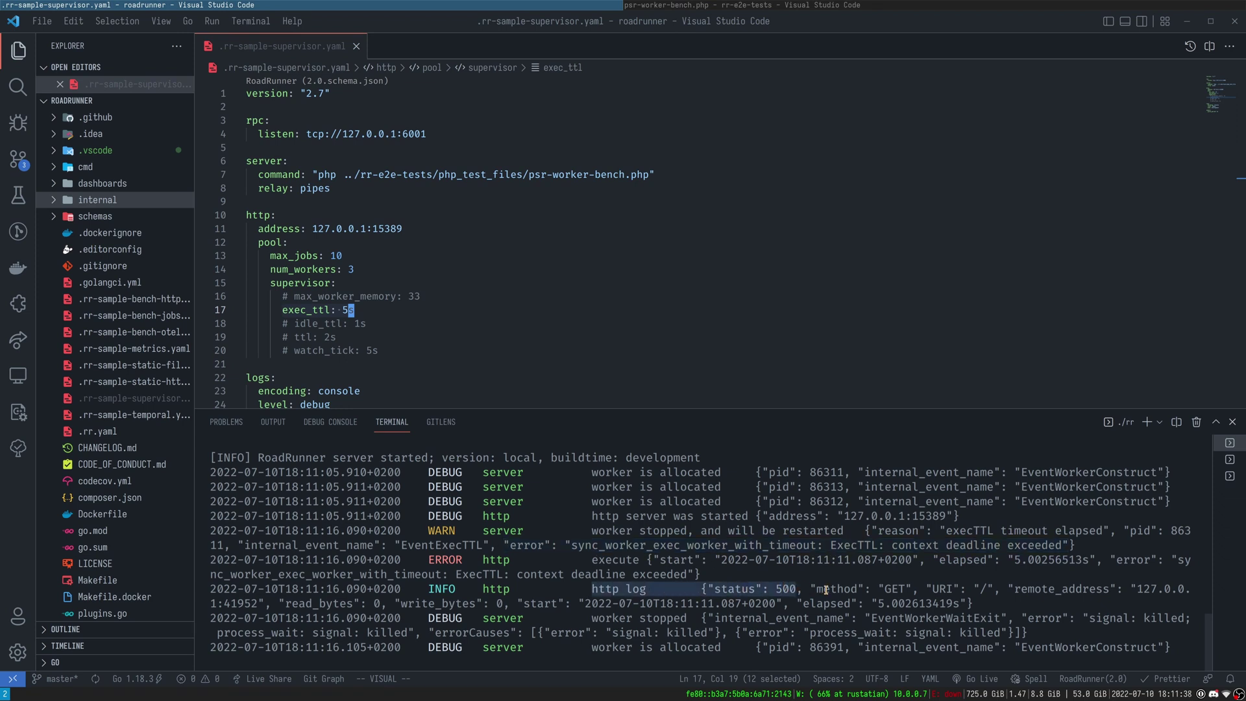
{"action": "left_click_drag", "start_coordinate": [595, 619], "coordinate": [690, 620]}
{"action": "left_click_drag", "start_coordinate": [592, 647], "coordinate": [723, 647]}
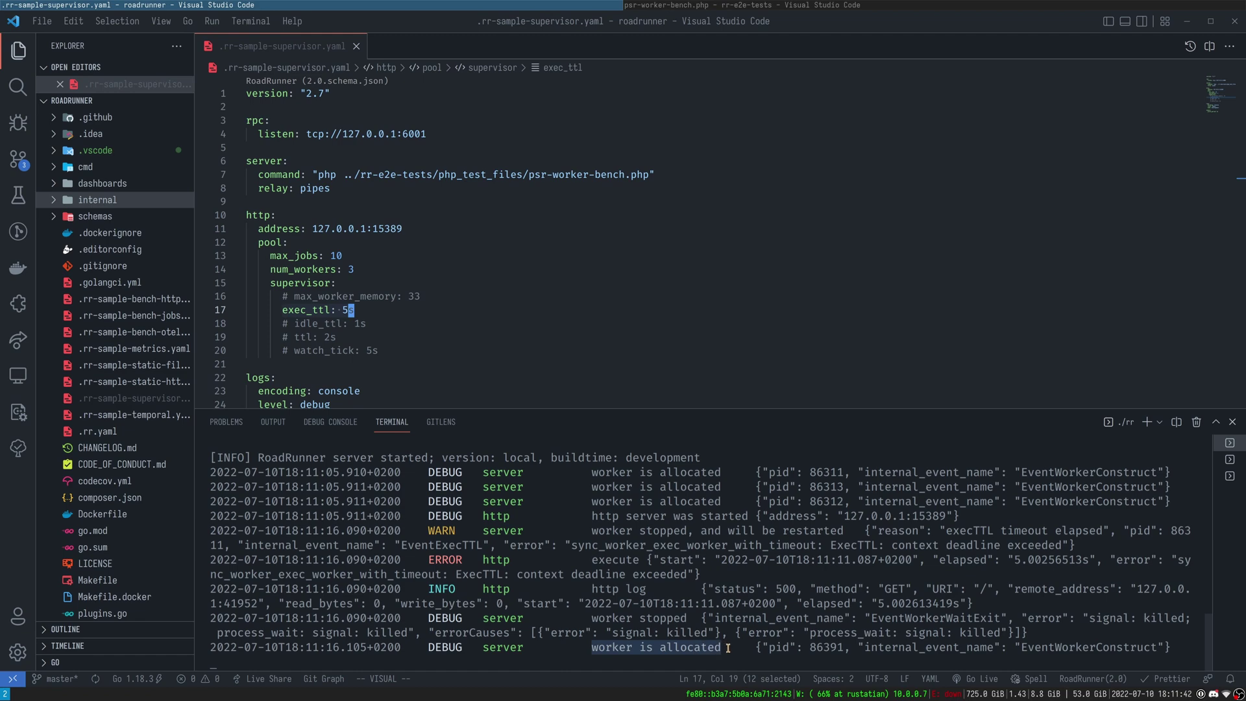
Rerun the ./rr workers listing in the shell terminal to confirm three http workers are ready
{"action": "left_click", "coordinate": [1229, 461]}
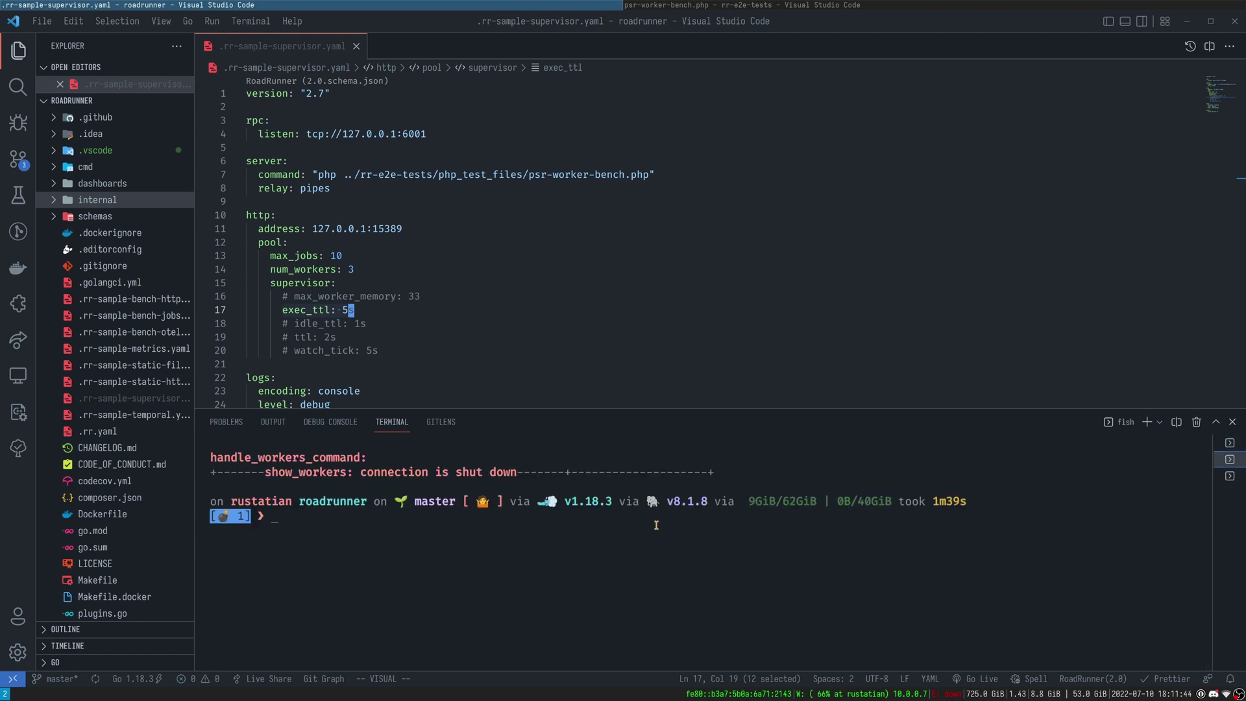
{"action": "key", "text": "ctrl+Page_Up"}
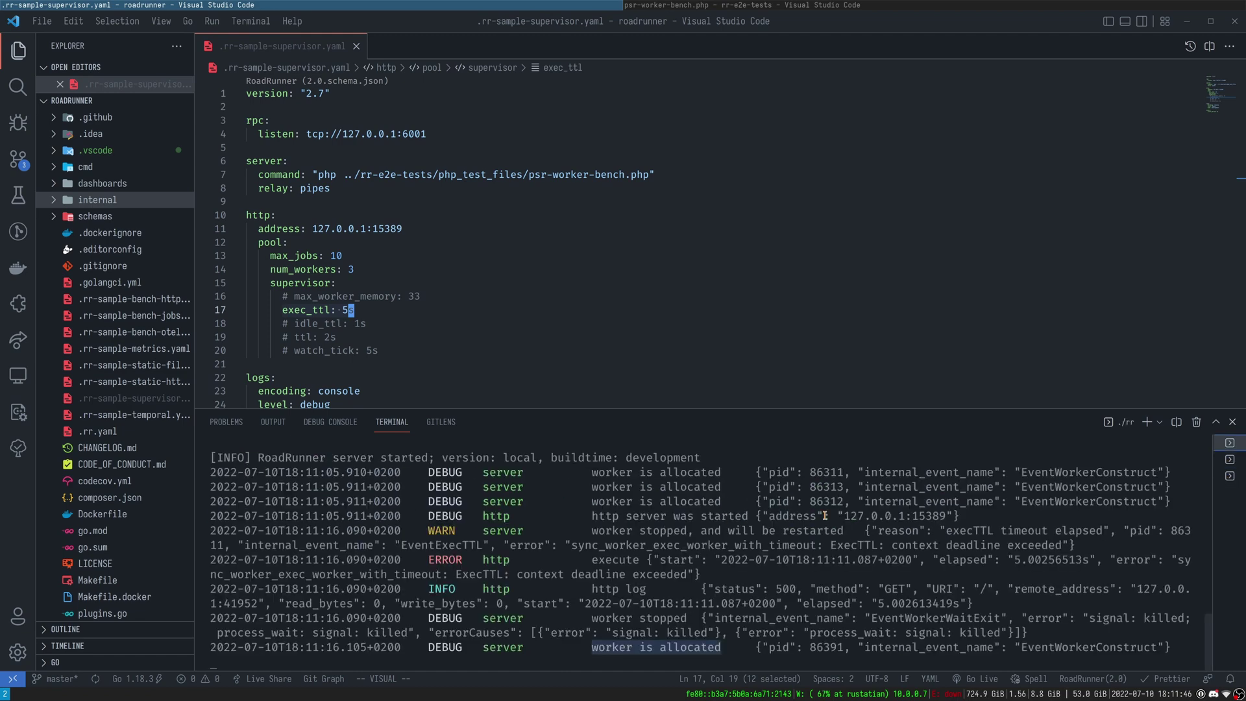
{"action": "left_click", "coordinate": [1229, 458]}
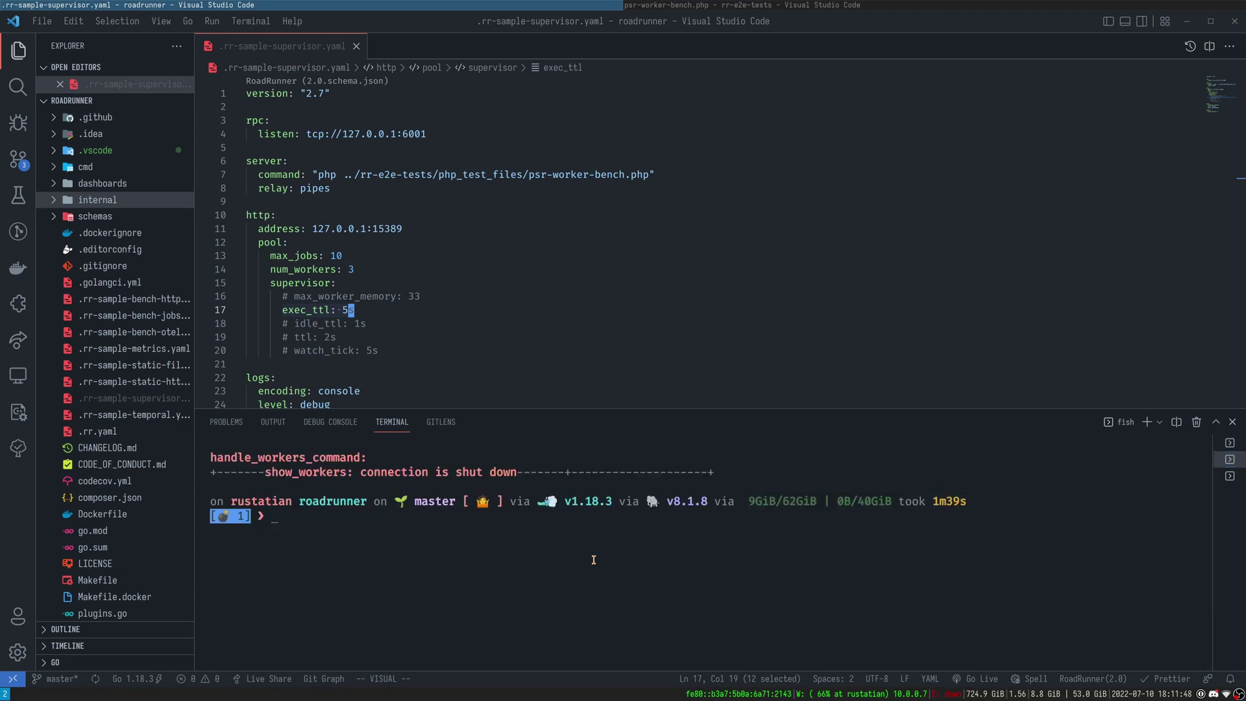
{"action": "key", "text": "Up"}
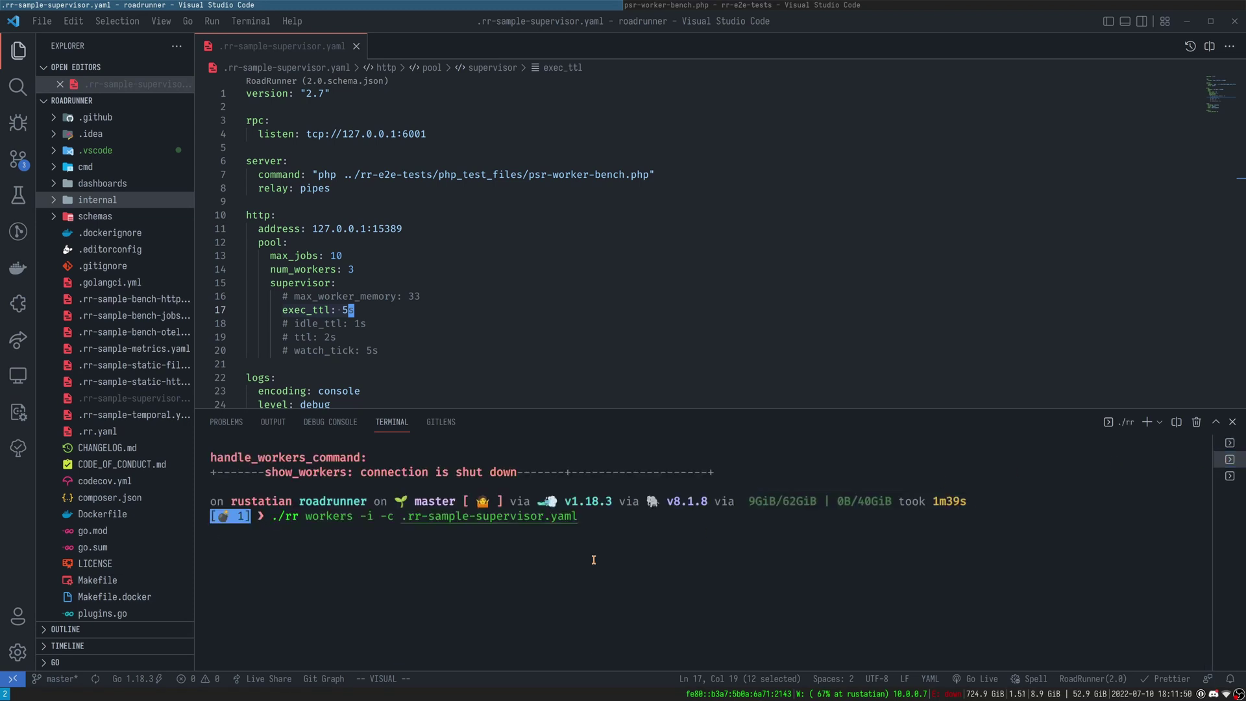
{"action": "key", "text": "Return"}
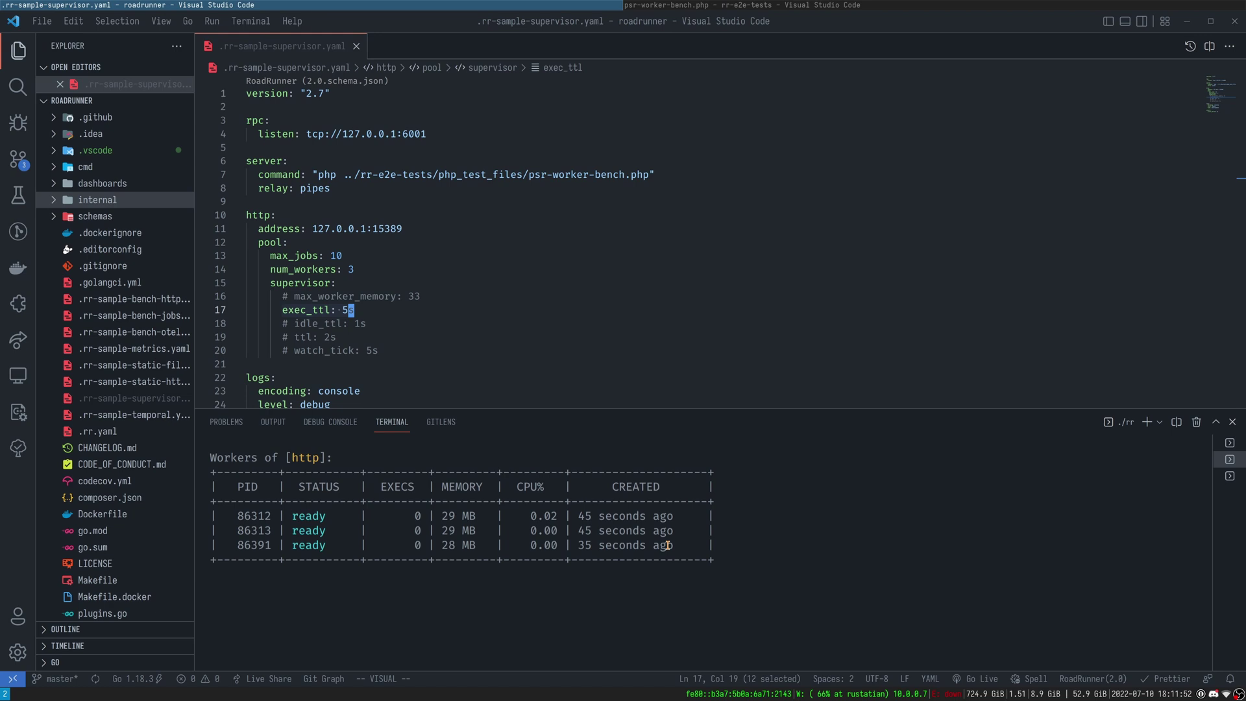
Mark the newest worker's creation time, then stop the RoadRunner server with Ctrl+C
{"action": "left_click_drag", "start_coordinate": [675, 545], "coordinate": [578, 545]}
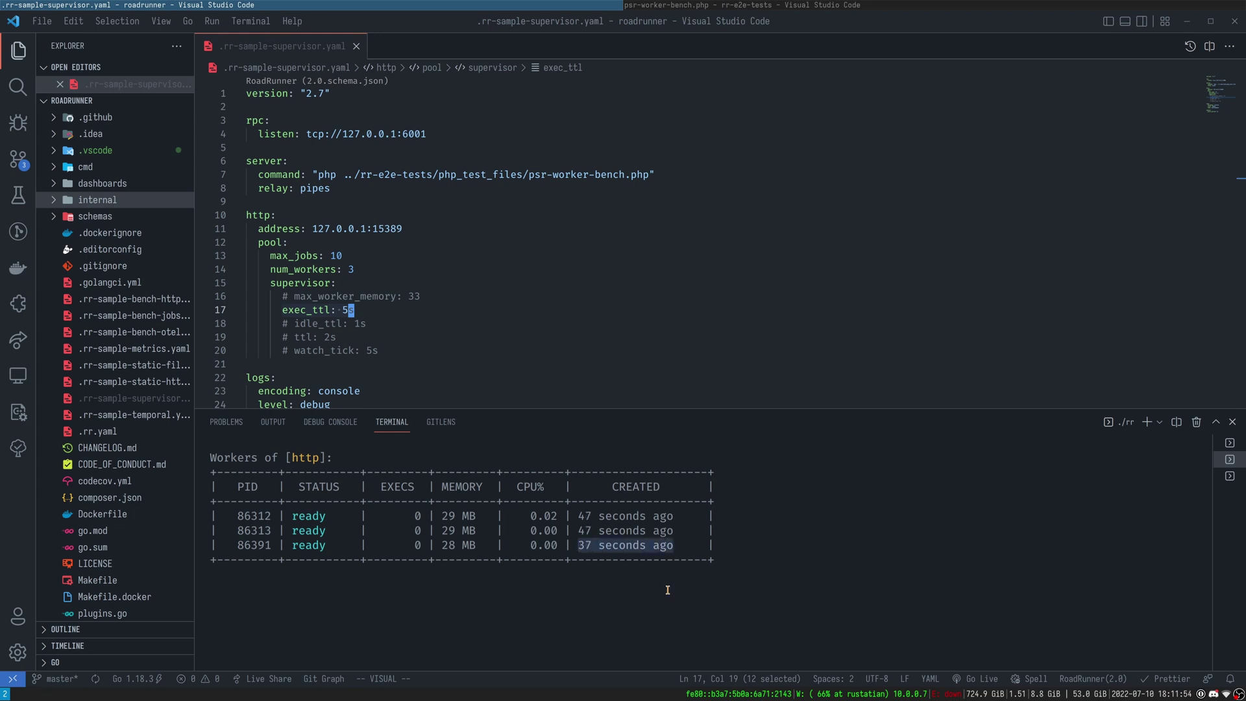
{"action": "left_click", "coordinate": [1229, 444]}
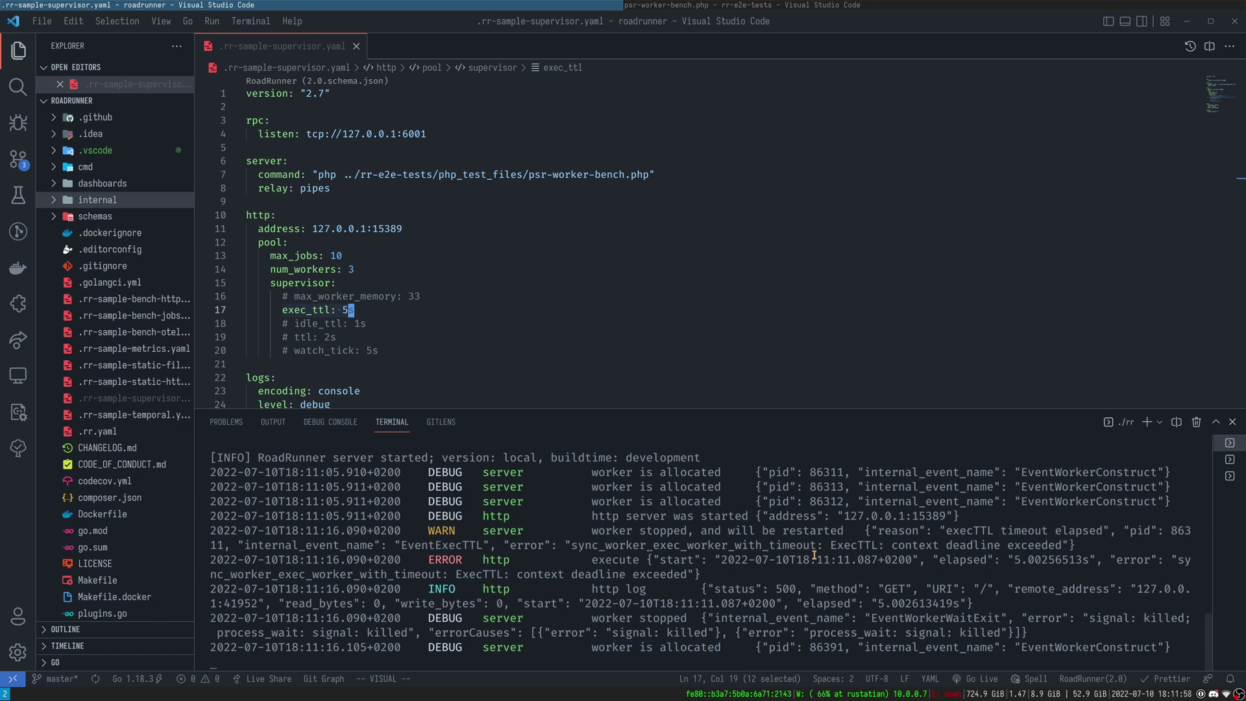
{"action": "key", "text": "ctrl+c"}
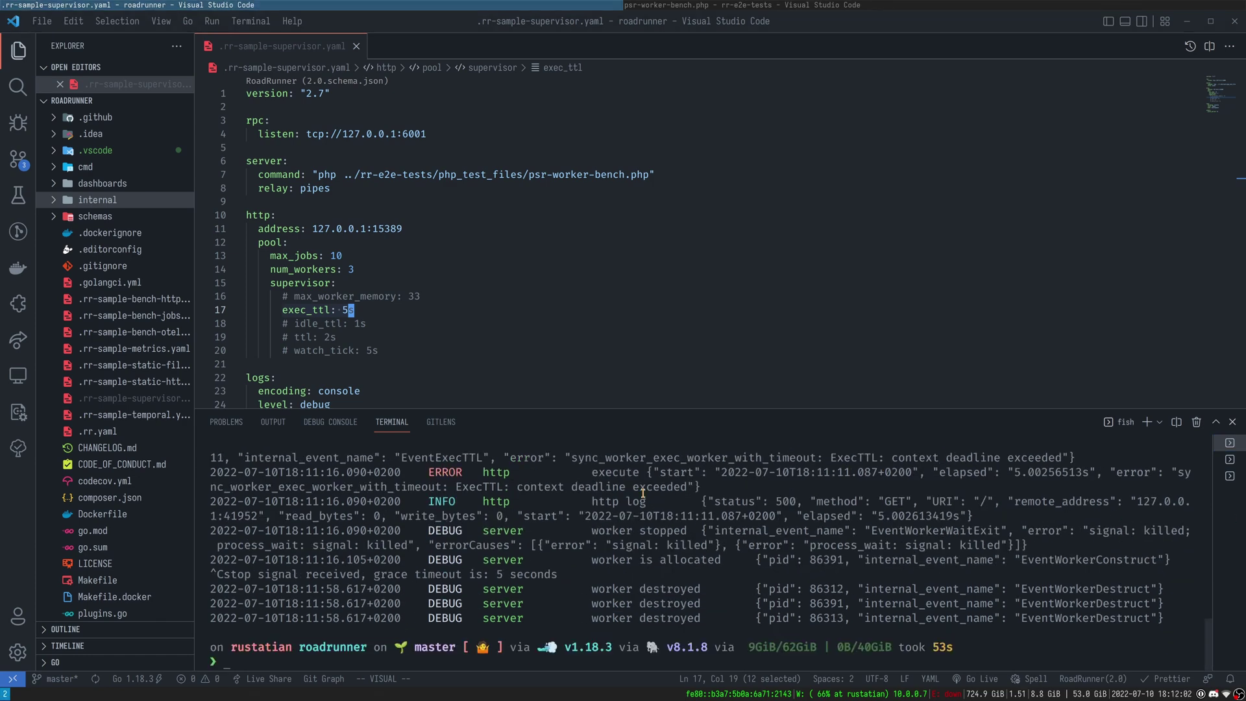
Toggle comments on the max_worker_memory, idle_ttl and ttl lines of the supervisor config
{"action": "left_click", "coordinate": [436, 300]}
{"action": "key", "text": "ctrl+slash"}
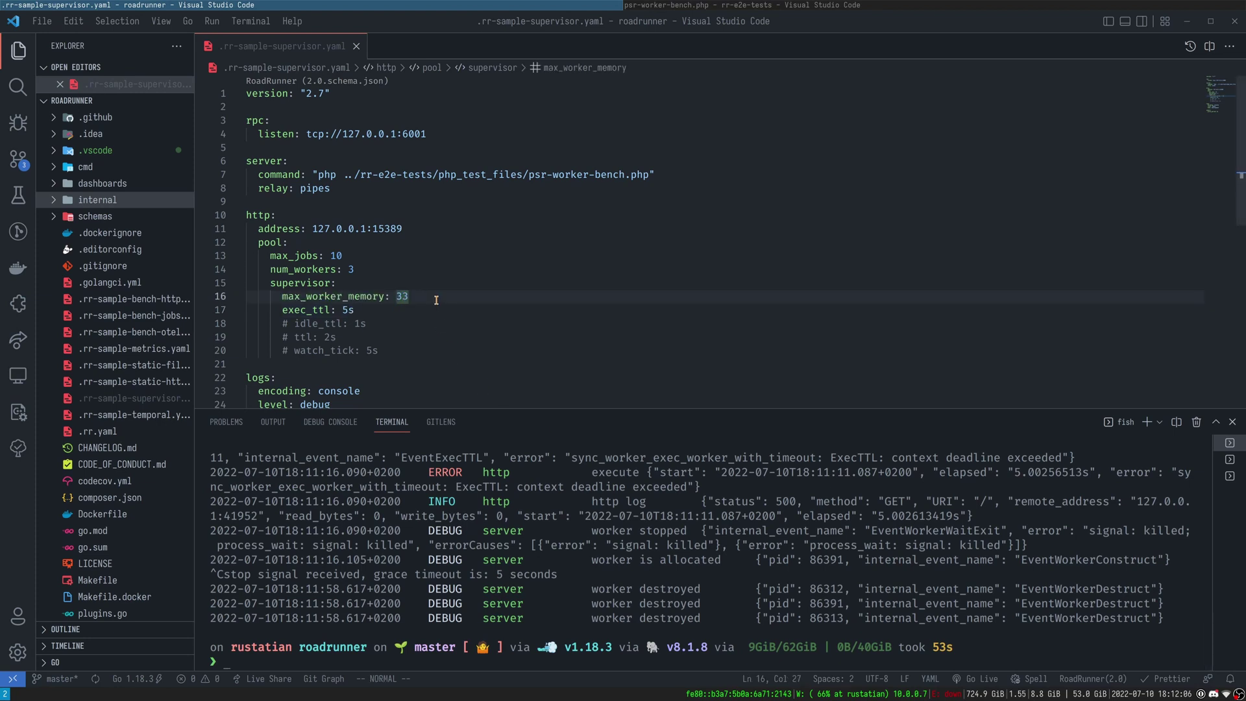
{"action": "key", "text": "j"}
{"action": "key", "text": "j"}
{"action": "key", "text": "ctrl+slash"}
{"action": "key", "text": "j"}
{"action": "key", "text": "ctrl+slash"}
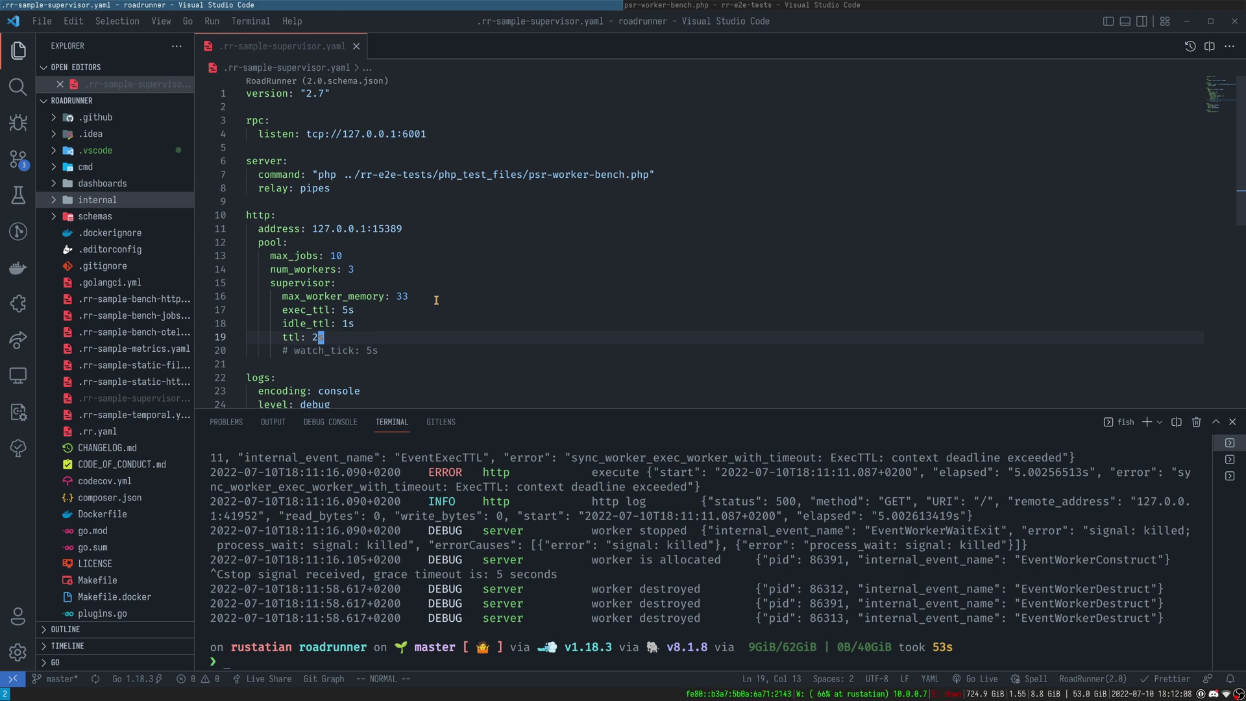
{"action": "left_click", "coordinate": [360, 339]}
{"action": "key", "text": "v"}
{"action": "key", "text": "k"}
{"action": "key", "text": "0"}
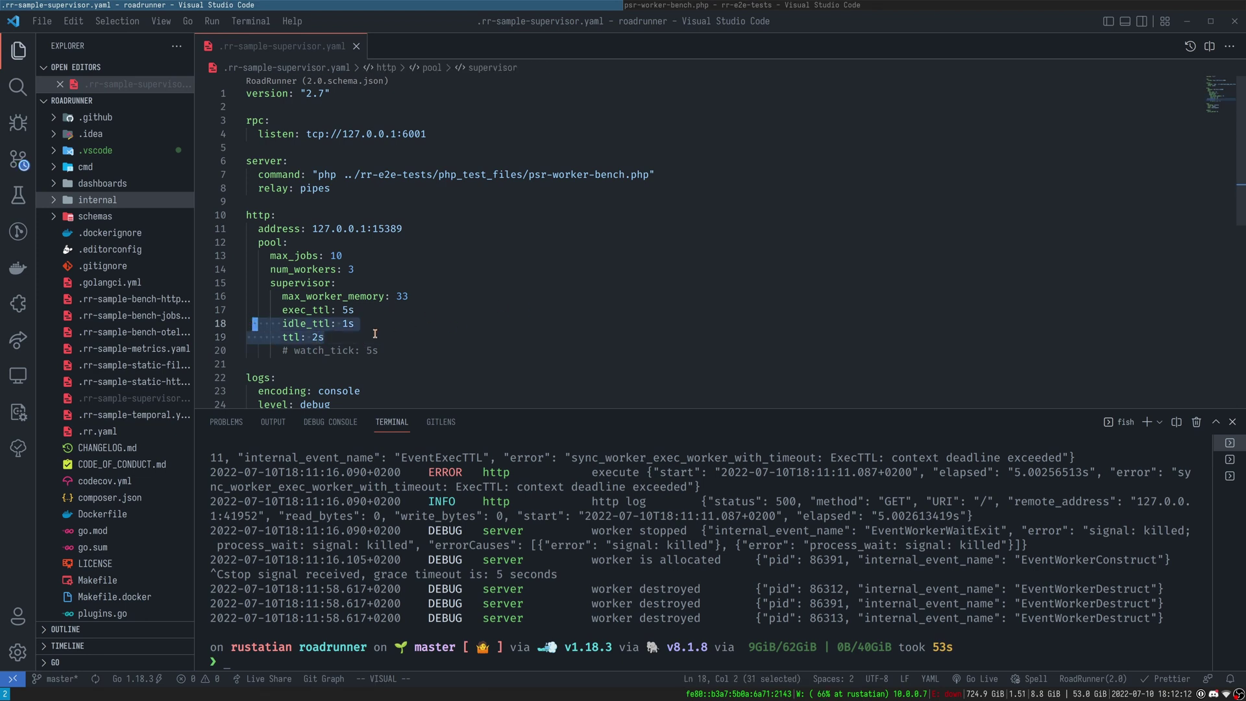
{"action": "left_click", "coordinate": [315, 336]}
{"action": "left_click", "coordinate": [295, 337]}
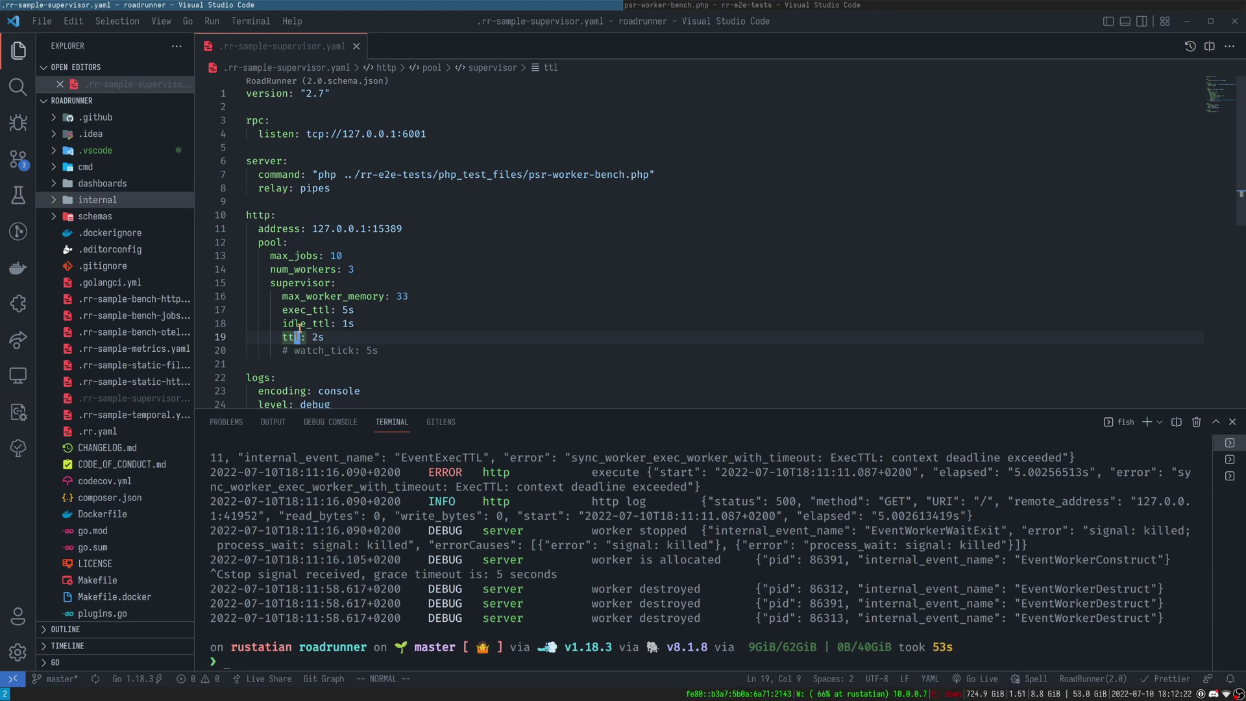
{"action": "left_click", "coordinate": [304, 323]}
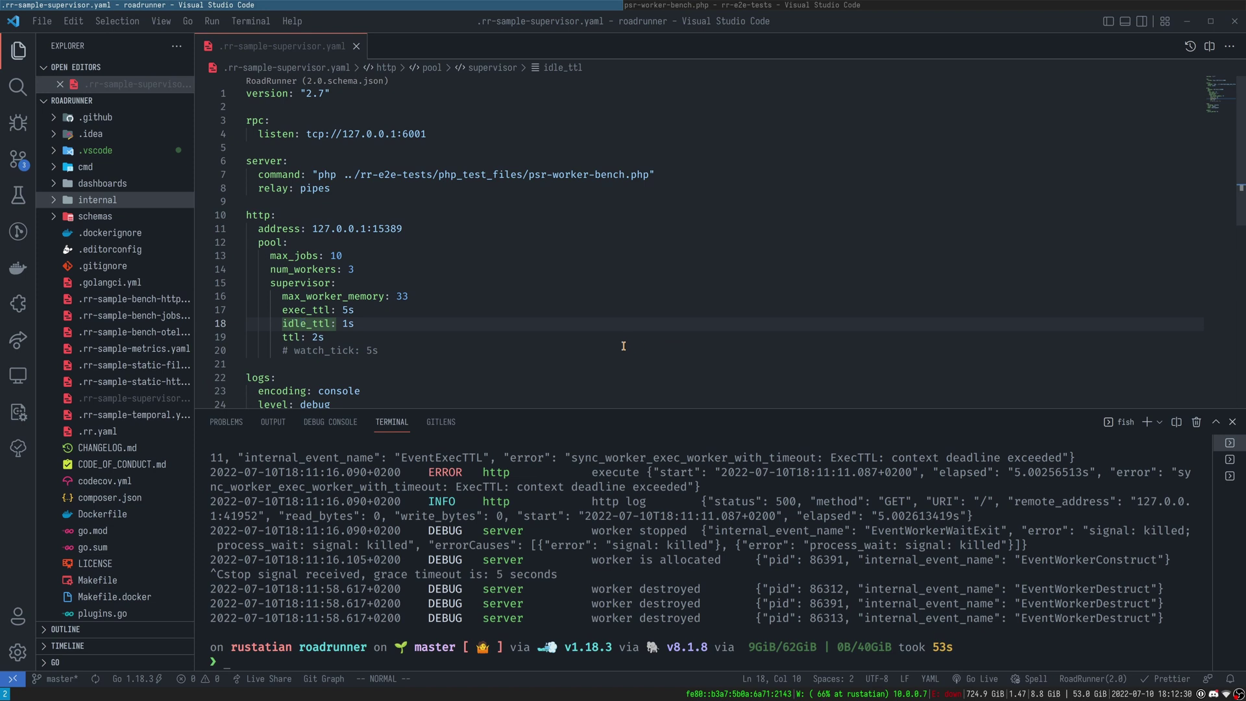
Comment out max_worker_memory, exec_ttl and idle_ttl, leaving ttl: 2s, and recall ./rr serve
{"action": "left_click", "coordinate": [442, 297]}
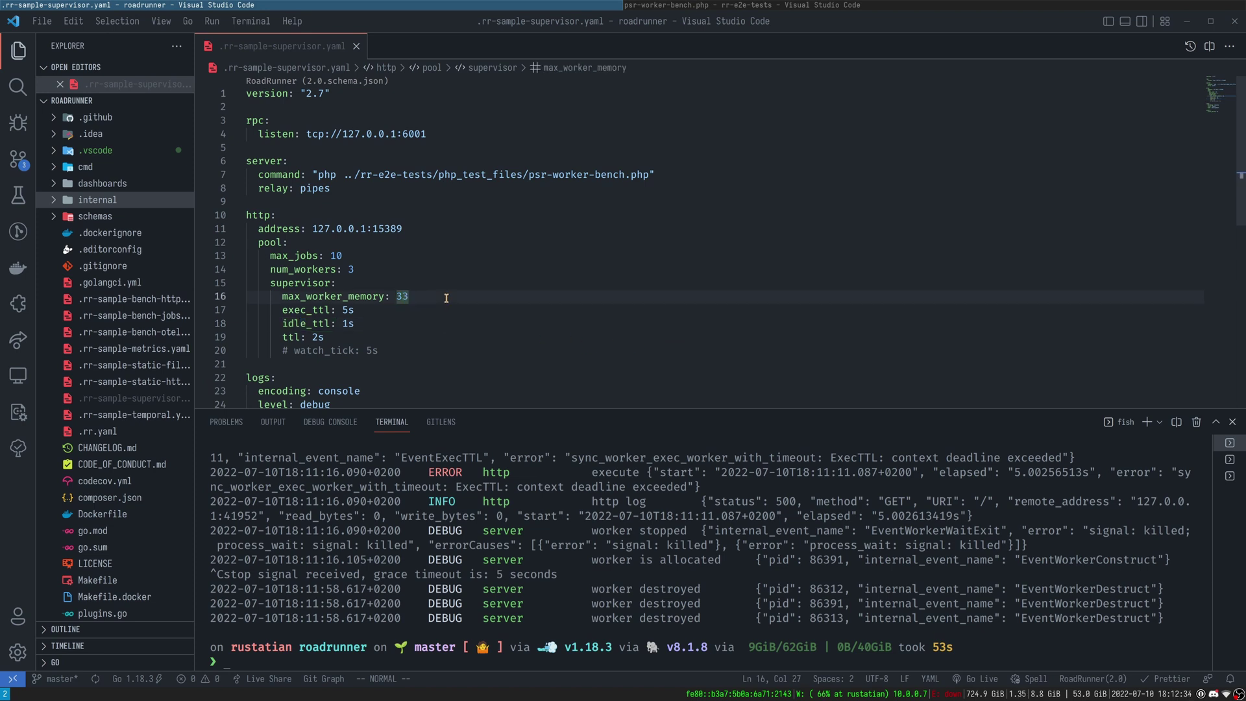
{"action": "key", "text": "shift+v"}
{"action": "key", "text": "j"}
{"action": "key", "text": "j"}
{"action": "key", "text": "ctrl+slash"}
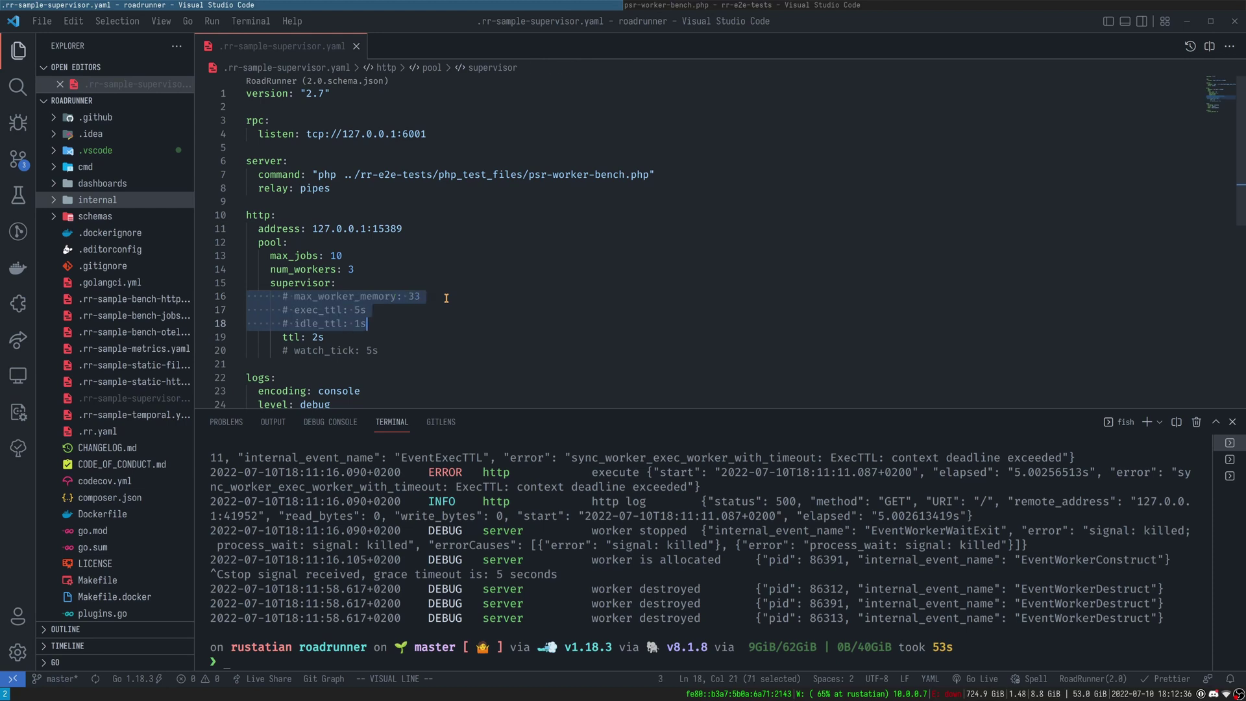
{"action": "key", "text": "Escape"}
{"action": "left_click", "coordinate": [653, 590]}
{"action": "key", "text": "Up"}
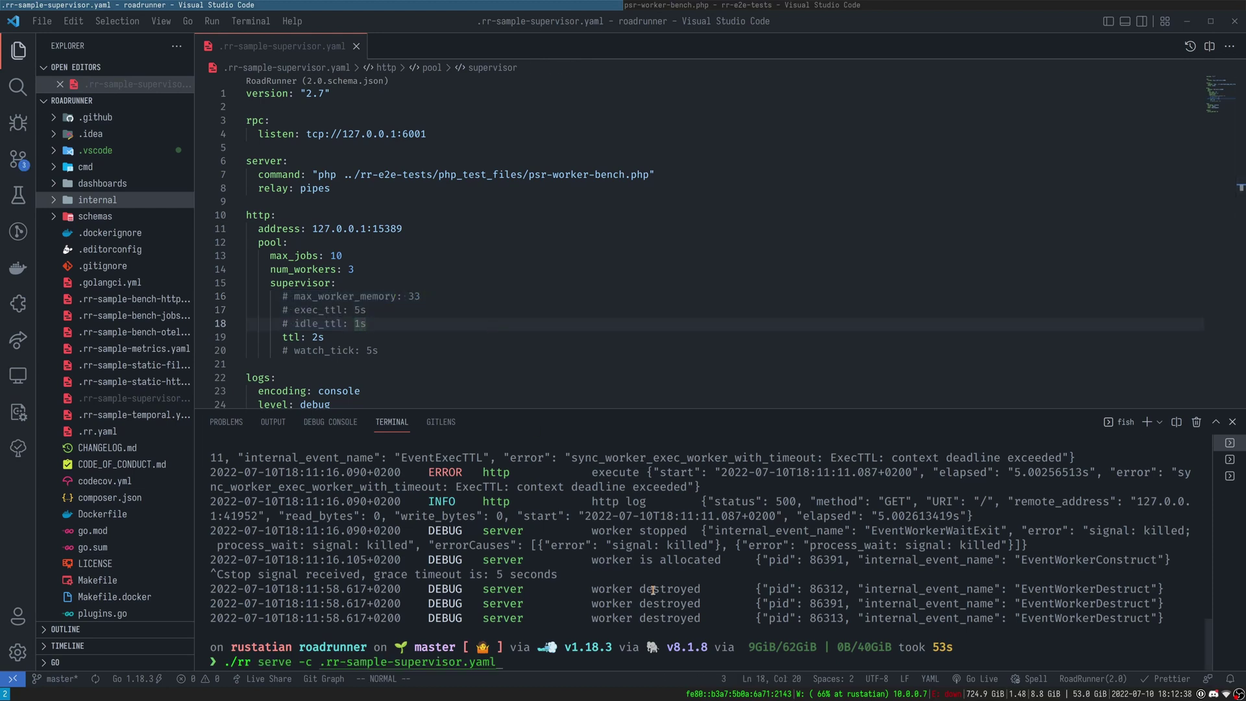
Comment out sleep(10) in the PHP worker and run ./rr serve to watch ttl recycle workers
{"action": "left_click", "coordinate": [887, 4]}
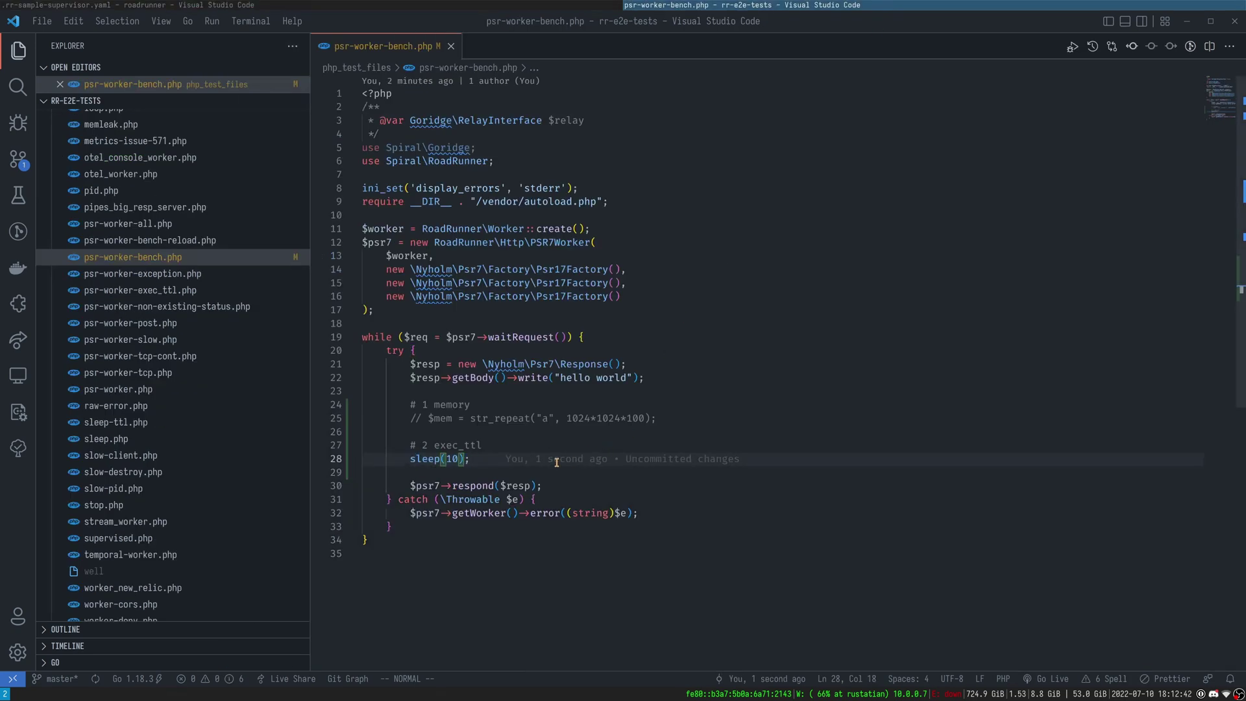
{"action": "key", "text": "ctrl+slash"}
{"action": "left_click", "coordinate": [541, 4]}
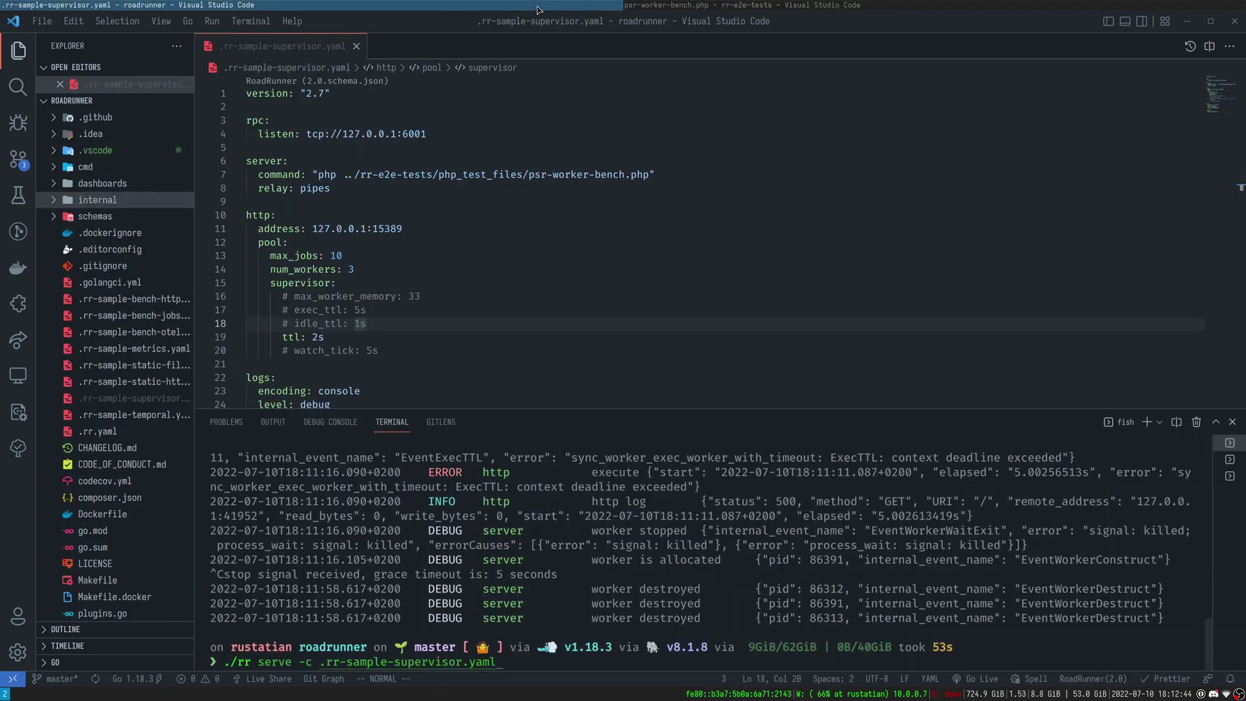
{"action": "key", "text": "Return"}
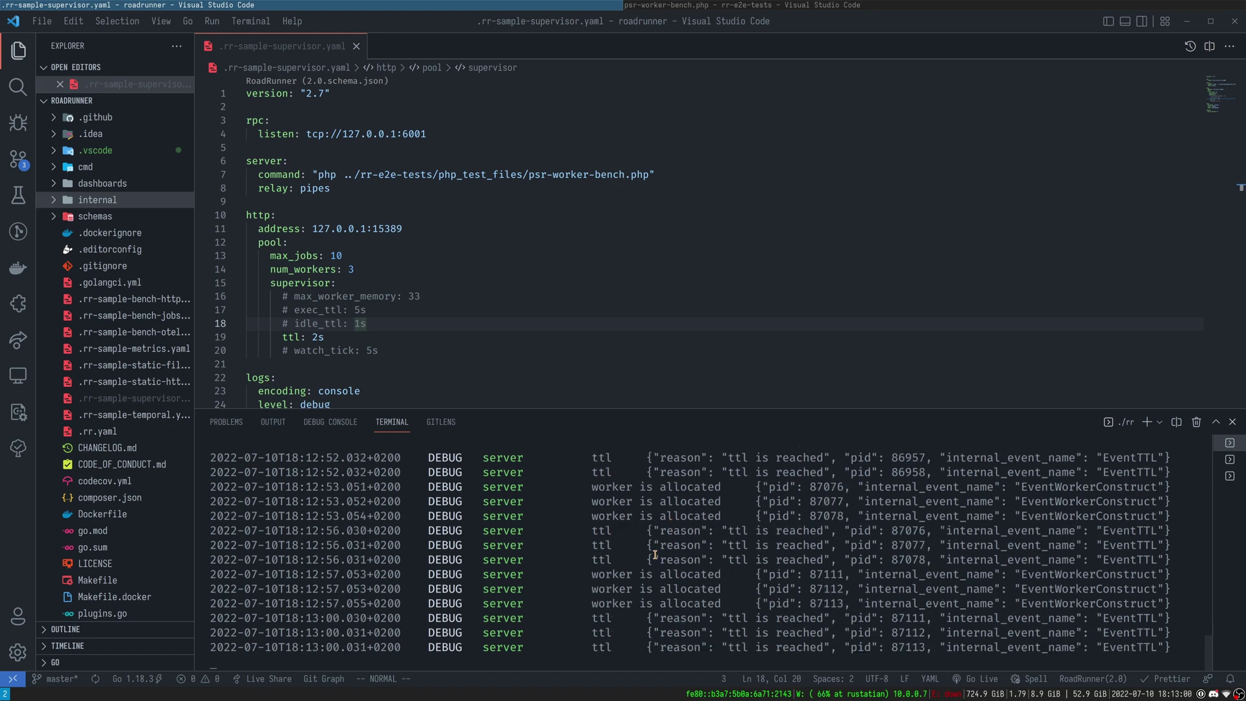
Stop the server, comment out ttl: 2s and uncomment idle_ttl: 1s with gcc
{"action": "key", "text": "ctrl+c"}
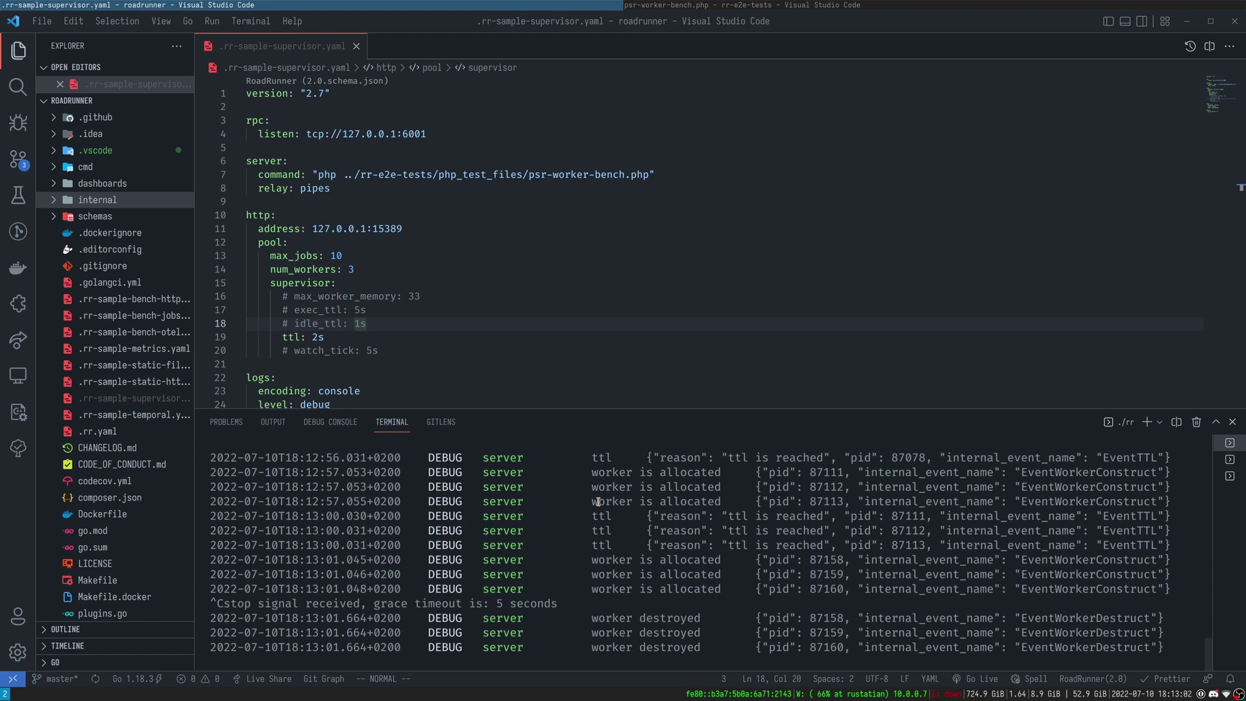
{"action": "key", "text": "j"}
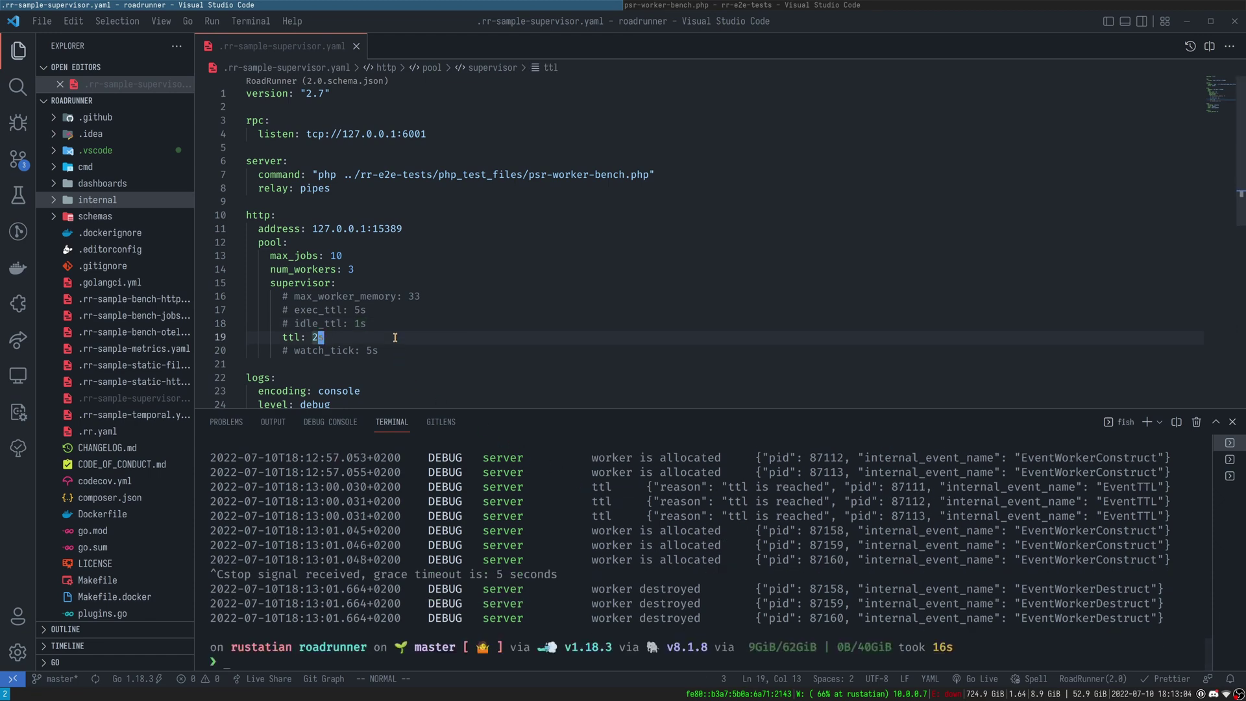
{"action": "key", "text": "g"}
{"action": "key", "text": "c"}
{"action": "key", "text": "c"}
{"action": "key", "text": "k"}
{"action": "key", "text": "g"}
{"action": "key", "text": "c"}
{"action": "key", "text": "c"}
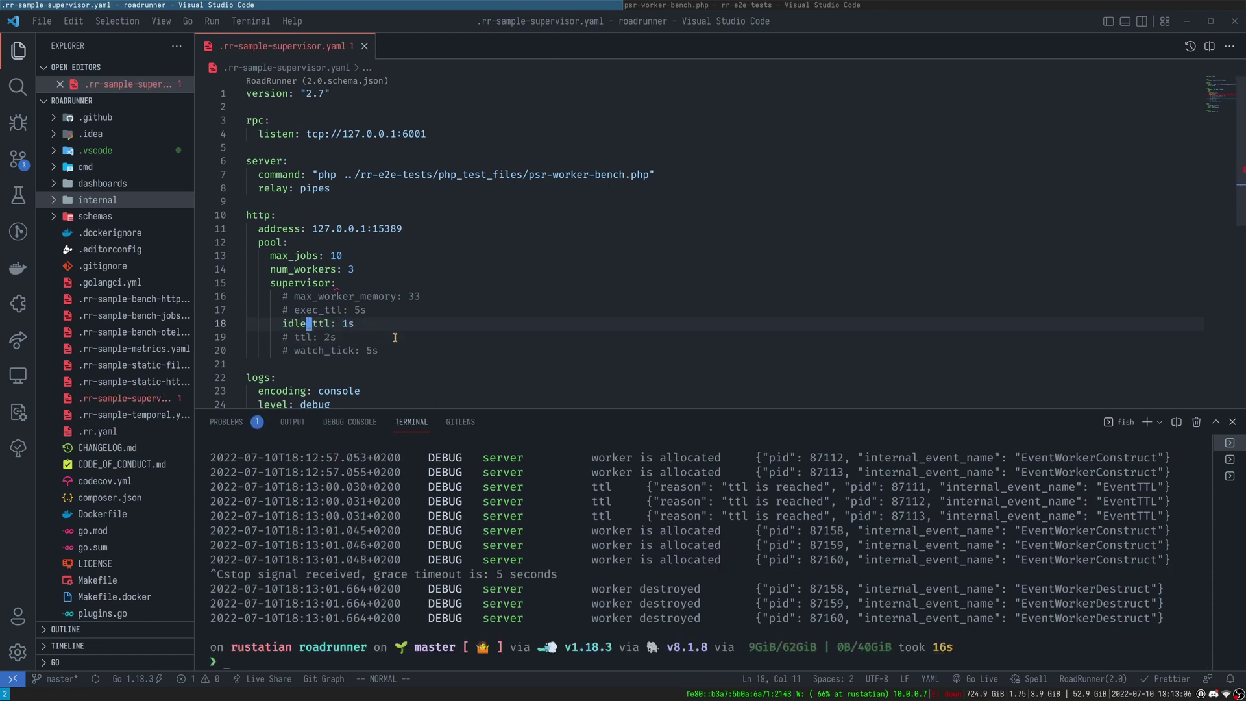
{"action": "key", "text": "$"}
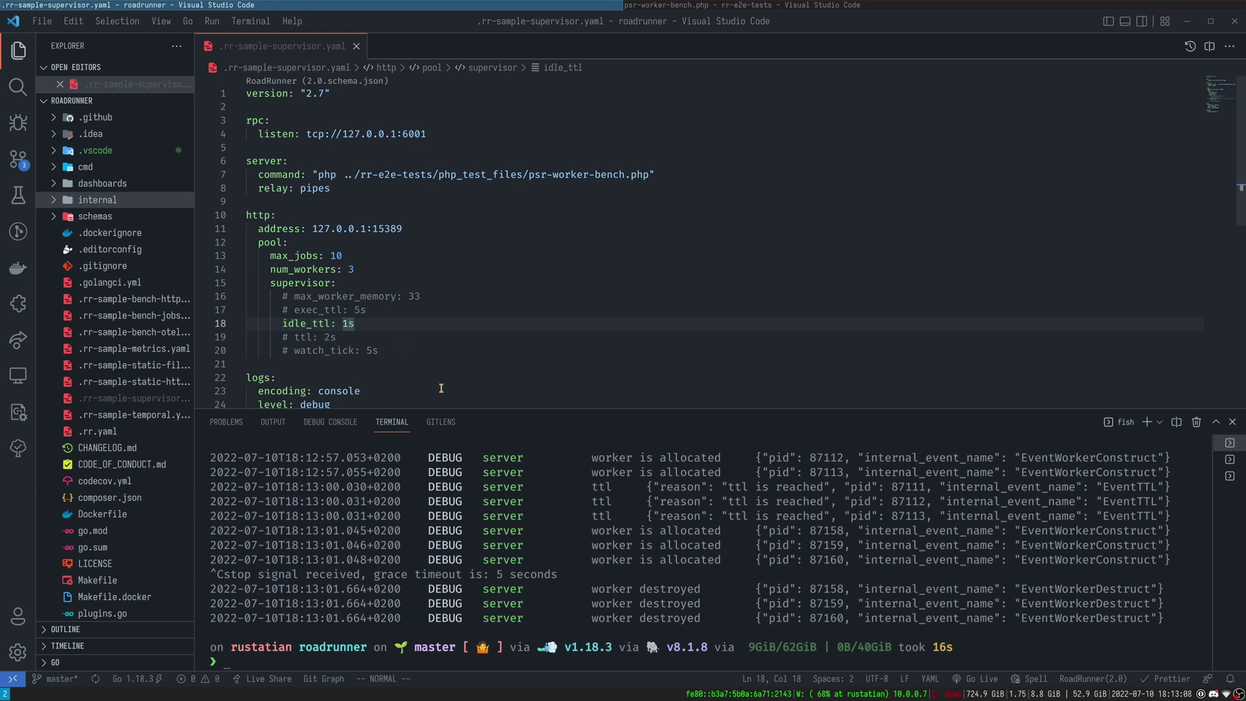
Rerun ./rr serve in the terminal with the idle_ttl config
{"action": "left_click", "coordinate": [549, 530]}
{"action": "key", "text": "Up"}
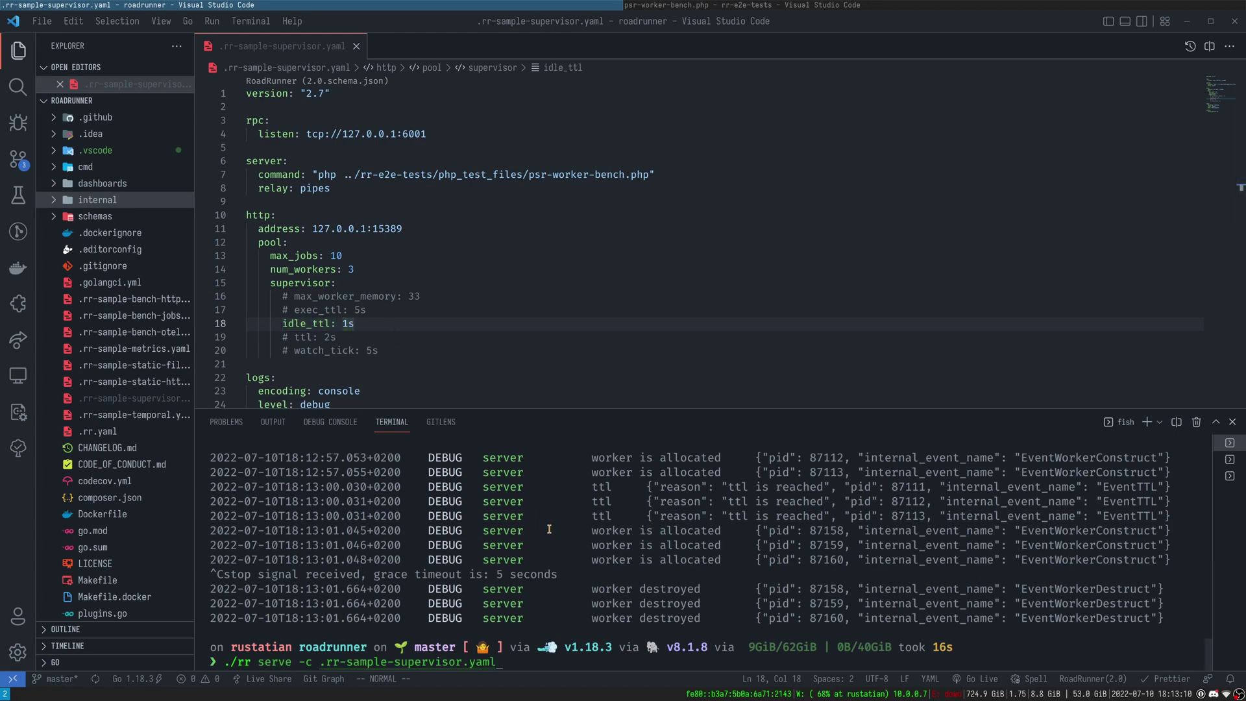
{"action": "key", "text": "Return"}
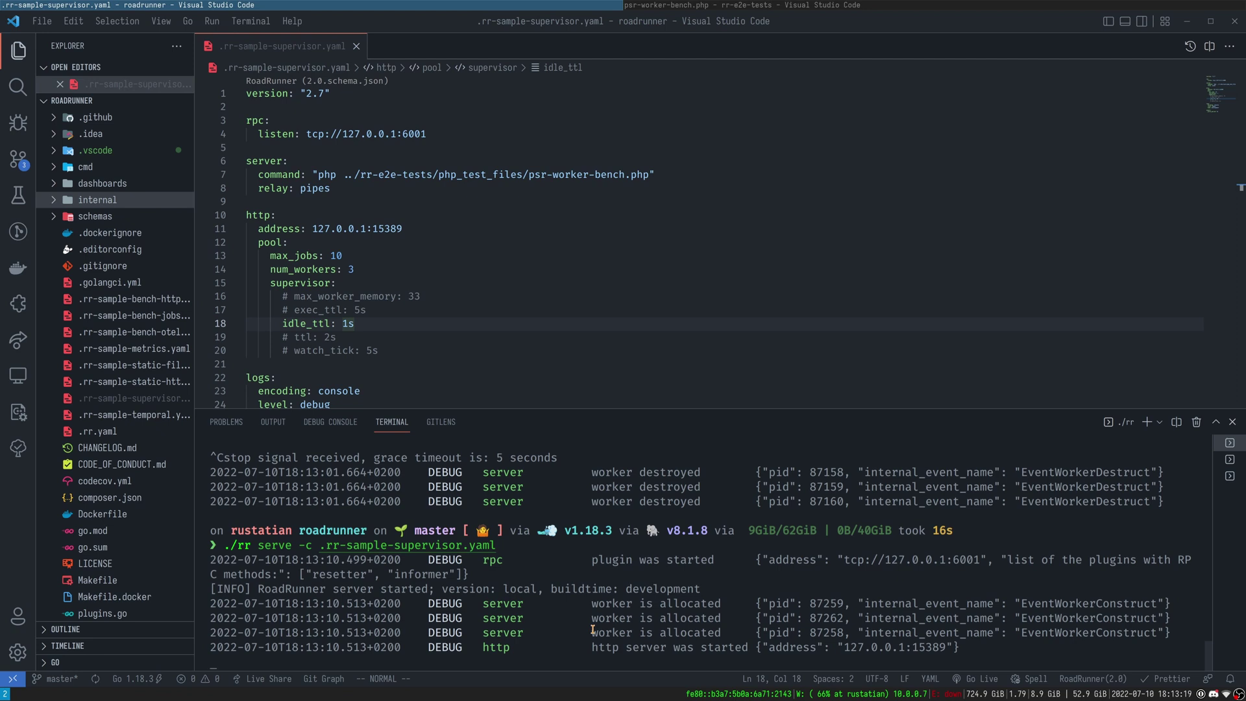
Resend the previous curl GET request from the fish terminal
{"action": "left_click", "coordinate": [1222, 481]}
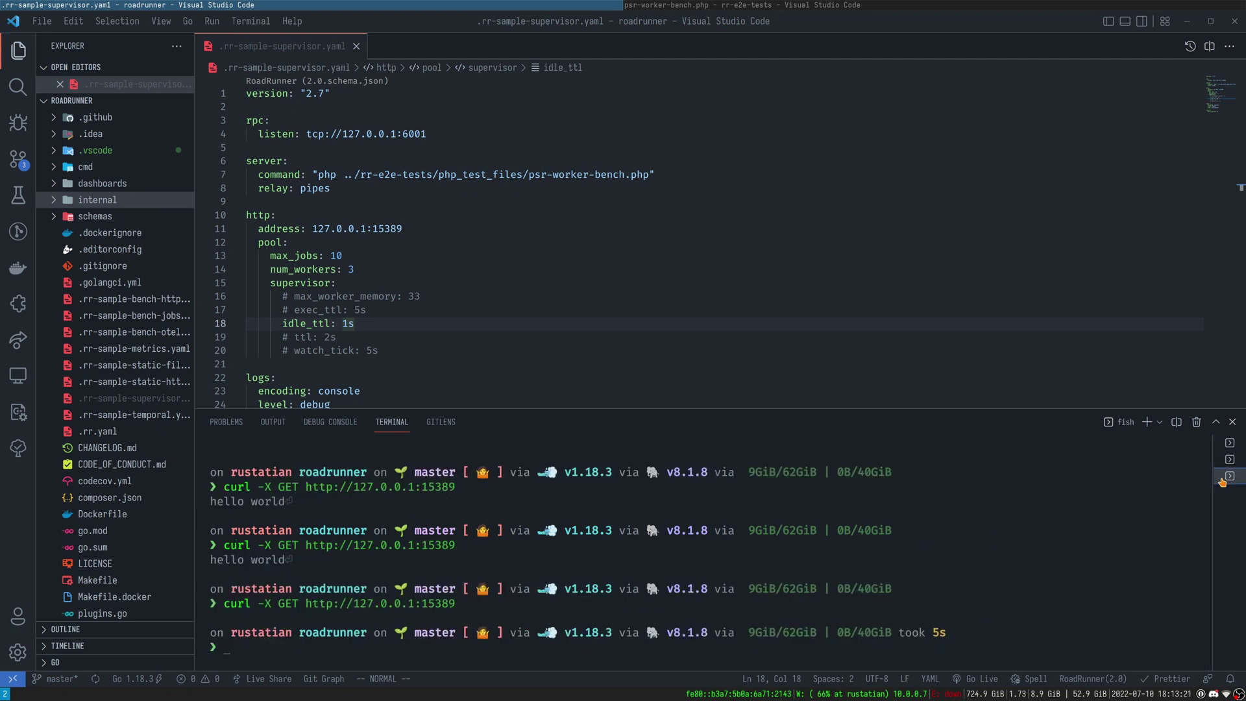
{"action": "key", "text": "Up"}
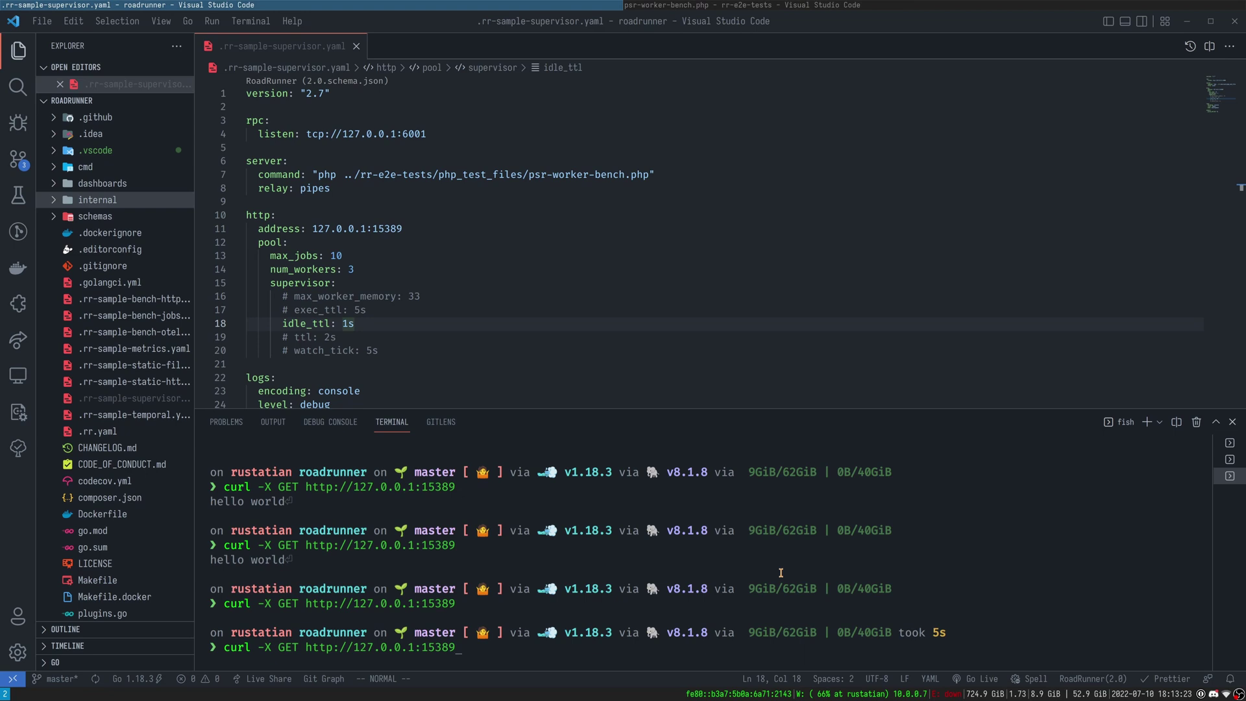
{"action": "key", "text": "Return"}
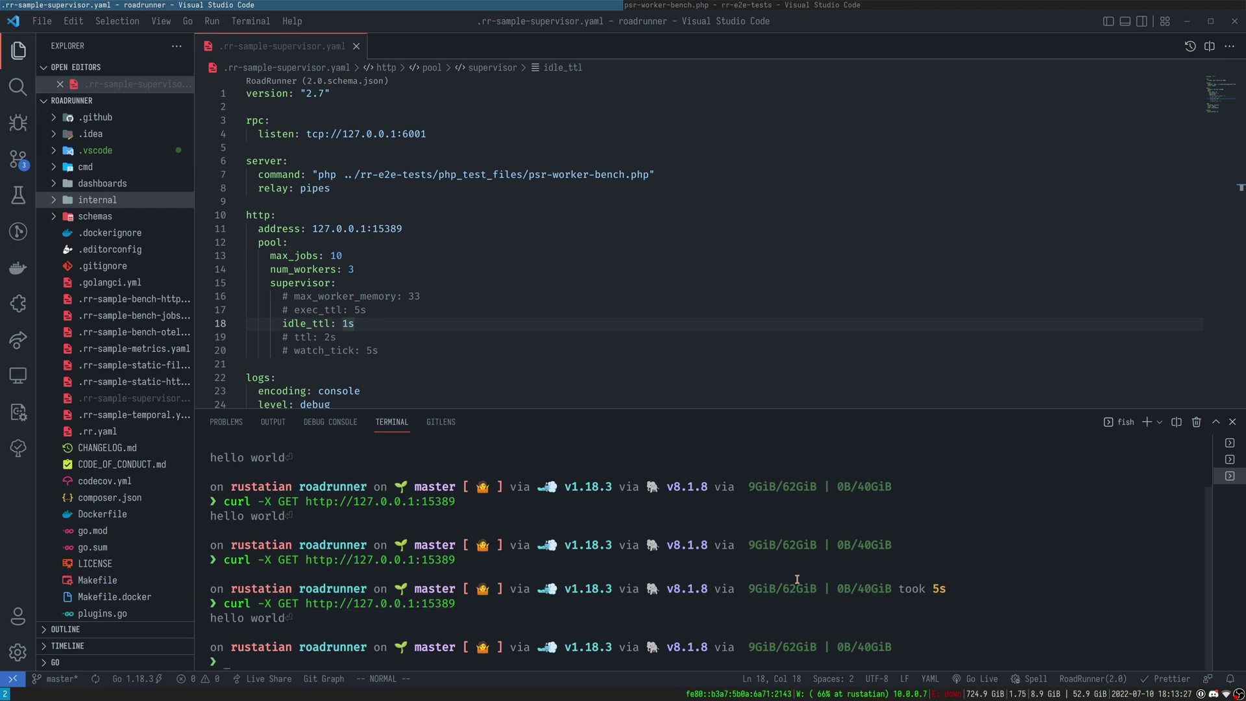
Highlight the 'idle ttl is reached' event and the newly allocated worker in the ./rr log
{"action": "left_click", "coordinate": [1230, 443]}
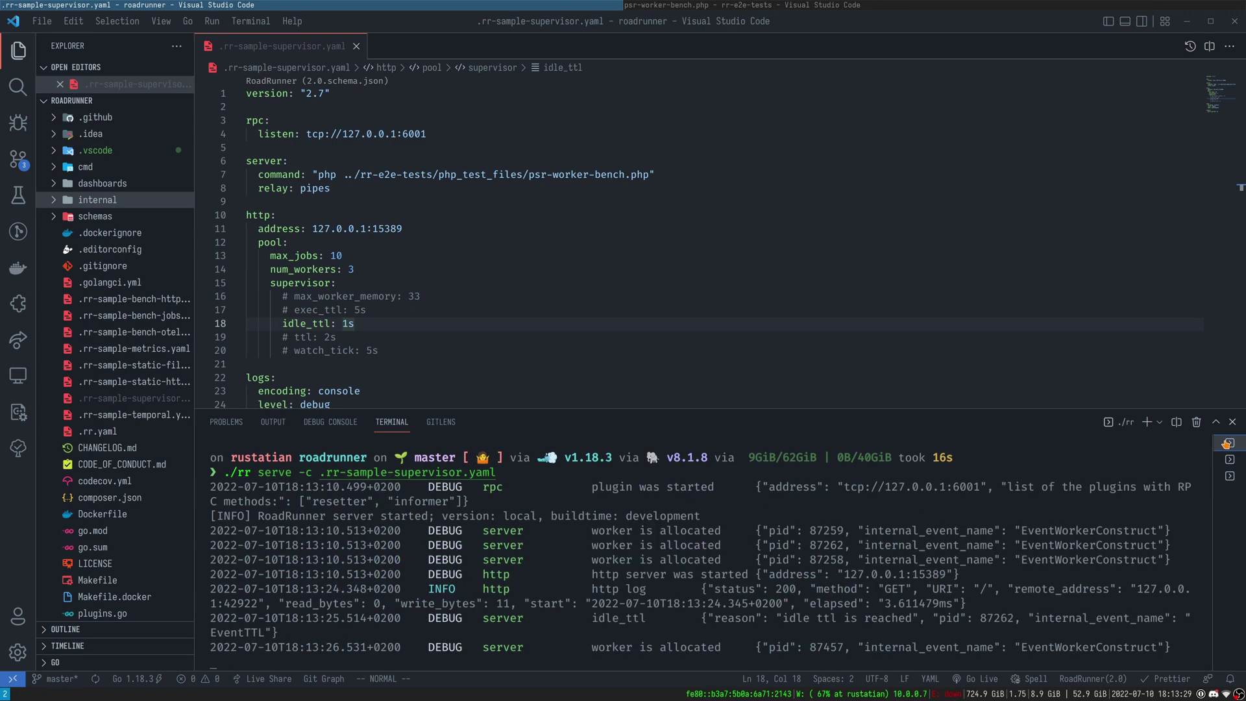
{"action": "left_click_drag", "start_coordinate": [592, 618], "coordinate": [649, 619]}
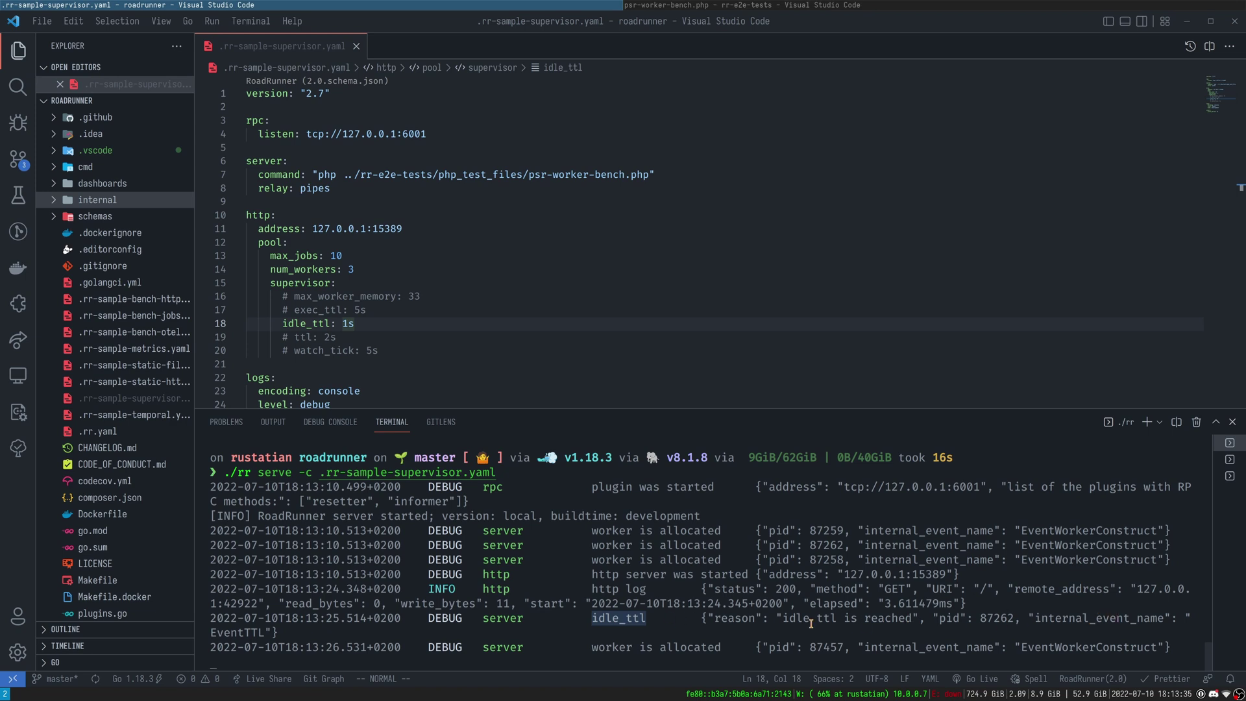
{"action": "left_click", "coordinate": [251, 639]}
{"action": "left_click_drag", "start_coordinate": [592, 647], "coordinate": [726, 649]}
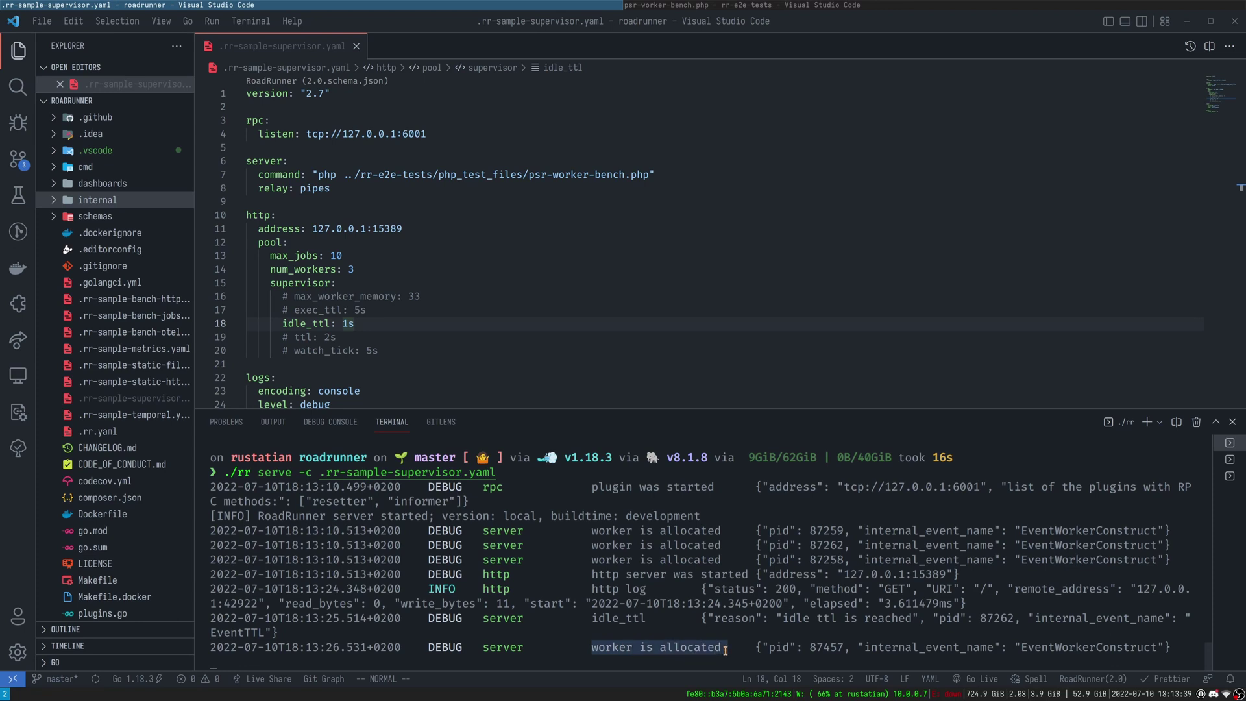
{"action": "left_click", "coordinate": [834, 636]}
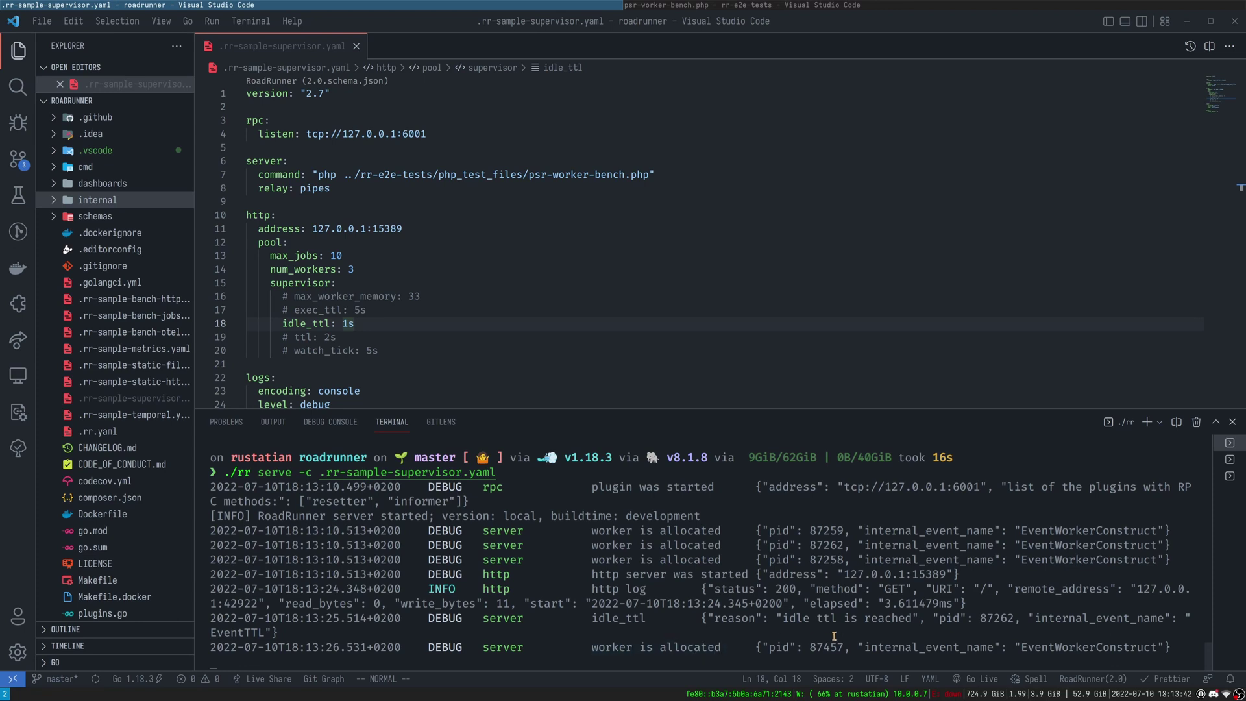
Uncomment max_worker_memory, exec_ttl, ttl: 2s and watch_tick: 5s in the supervisor config
{"action": "left_click", "coordinate": [462, 323]}
{"action": "key", "text": "k"}
{"action": "key", "text": "k"}
{"action": "key", "text": "shift+v"}
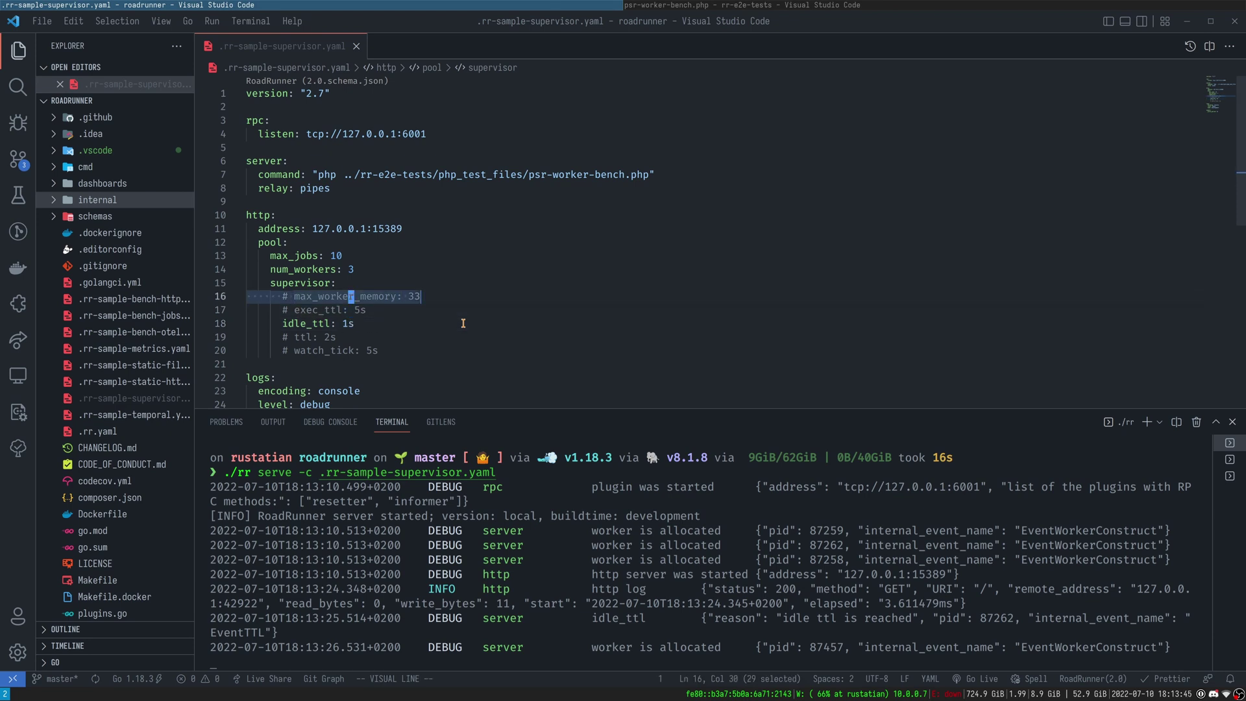
{"action": "key", "text": "j"}
{"action": "key", "text": "ctrl+slash"}
{"action": "key", "text": "j"}
{"action": "key", "text": "j"}
{"action": "key", "text": "Escape"}
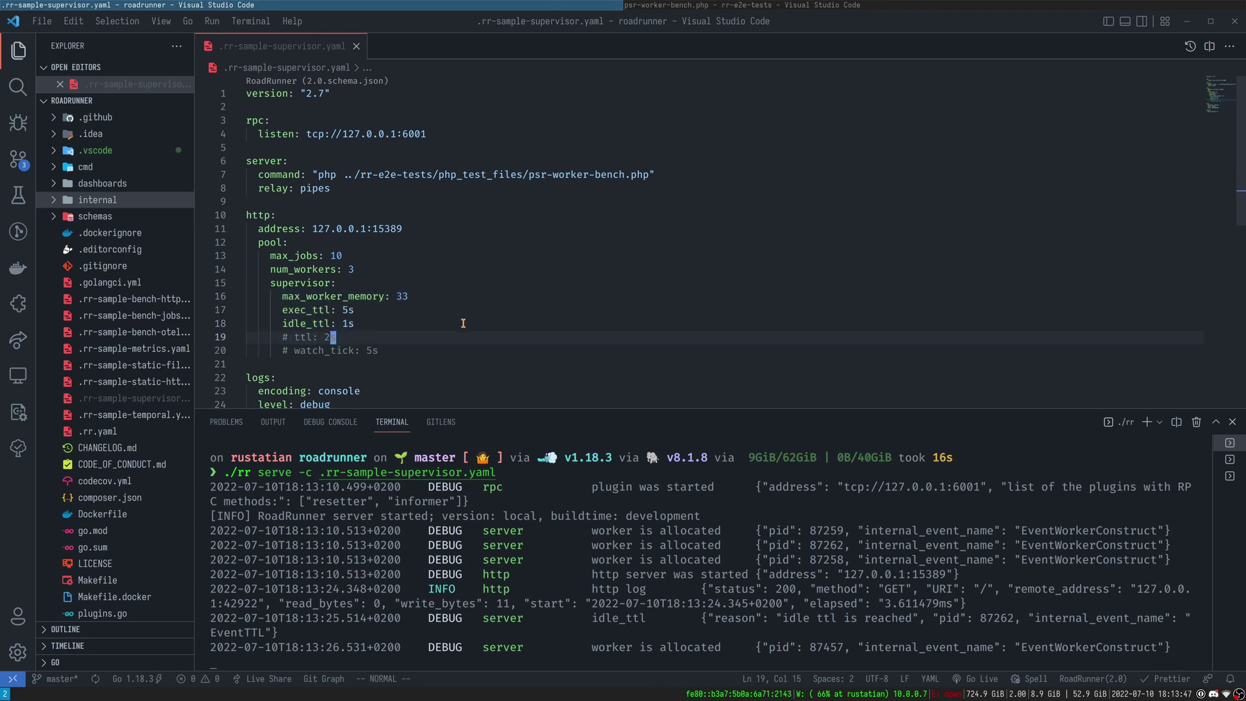
{"action": "key", "text": "ctrl+slash"}
{"action": "key", "text": "j"}
{"action": "key", "text": "ctrl+slash"}
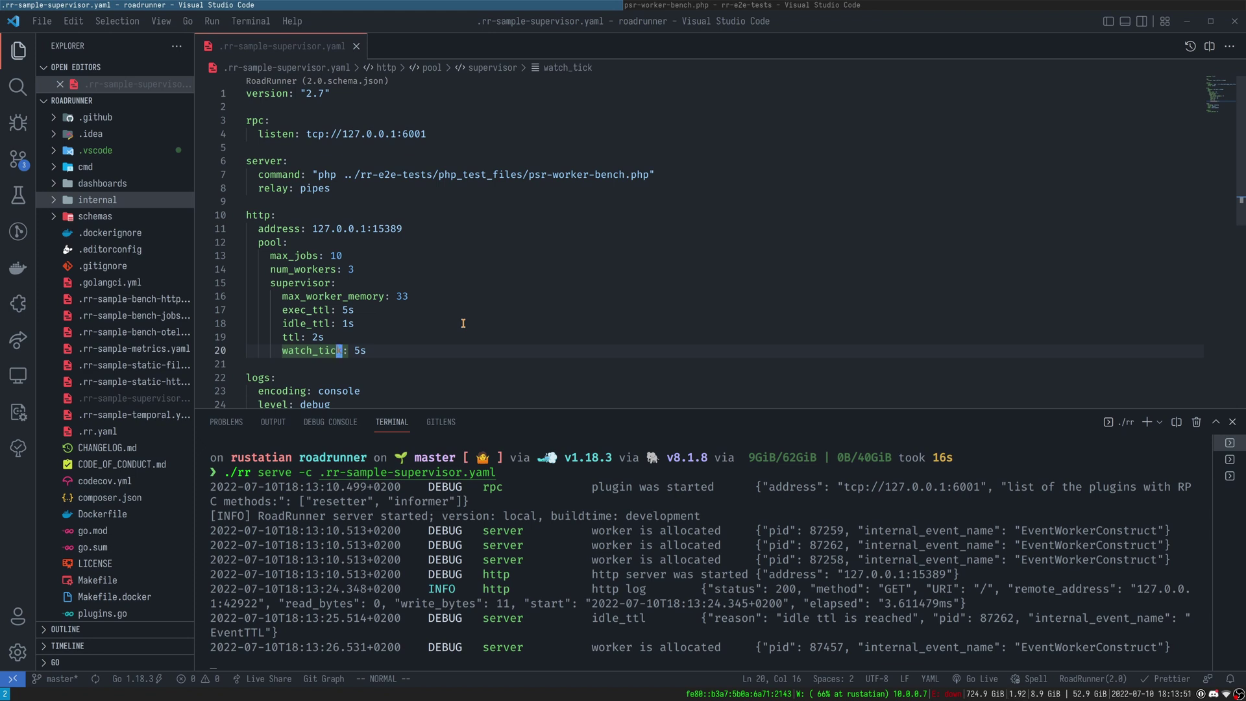
Review the max_worker_memory through ttl lines and put the caret at the start of watch_tick
{"action": "key", "text": "k"}
{"action": "key", "text": "k"}
{"action": "key", "text": "k"}
{"action": "key", "text": "k"}
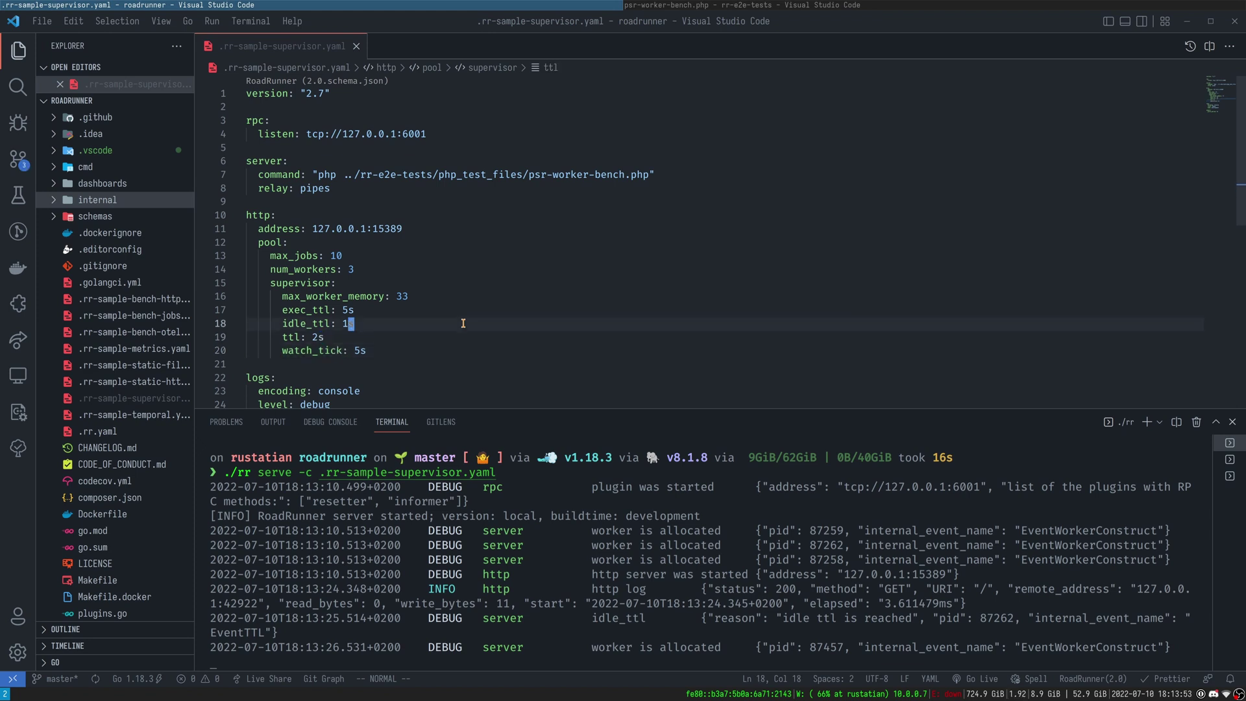
{"action": "key", "text": "shift+v"}
{"action": "key", "text": "j"}
{"action": "key", "text": "j"}
{"action": "key", "text": "j"}
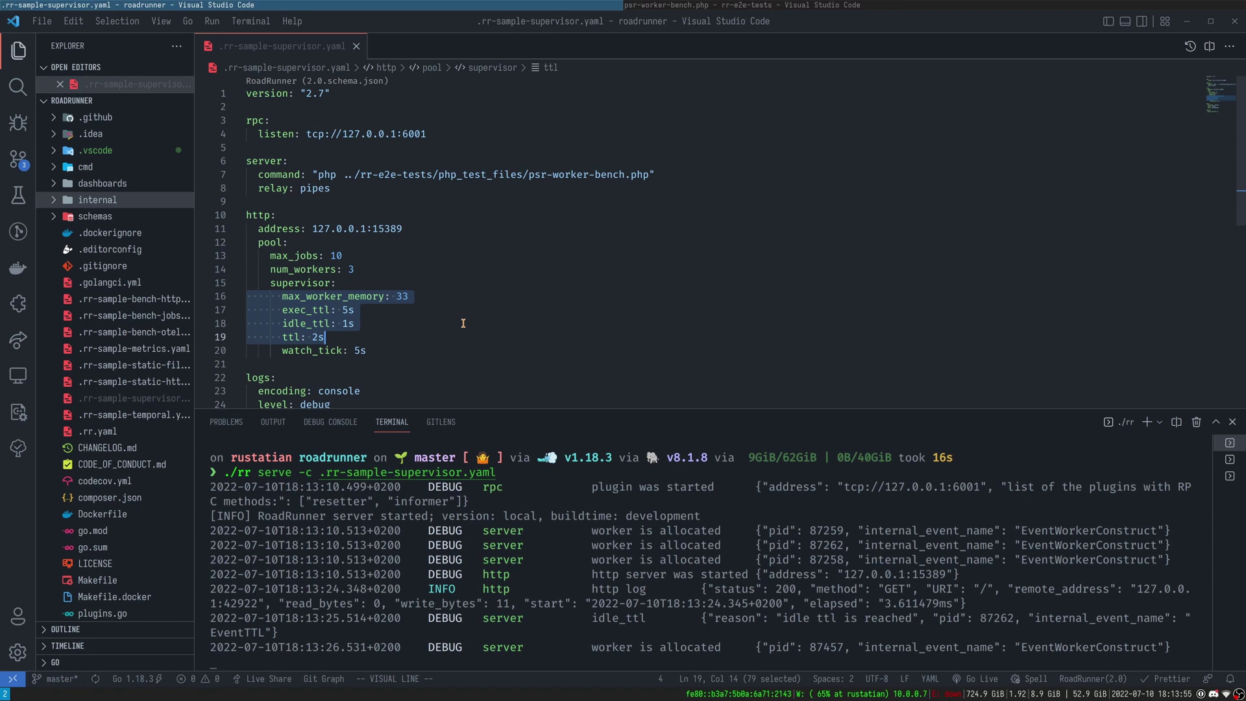
{"action": "key", "text": "Escape"}
{"action": "key", "text": "j"}
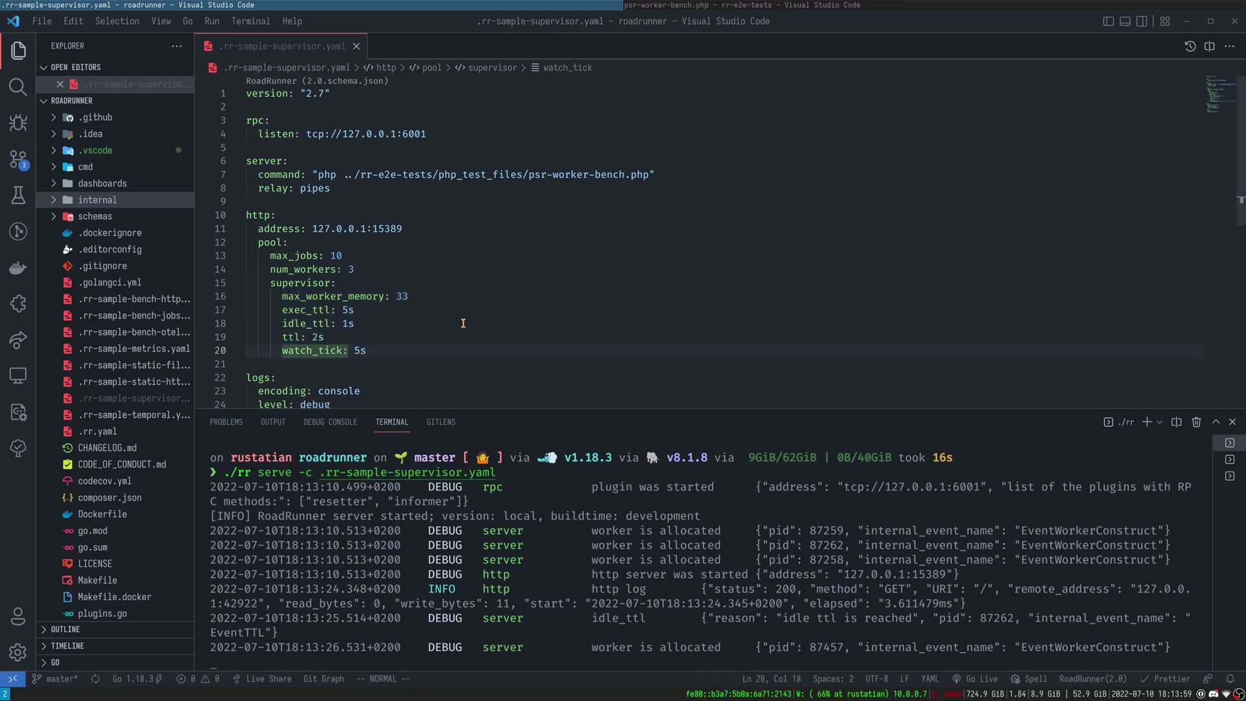
{"action": "key", "text": "l"}
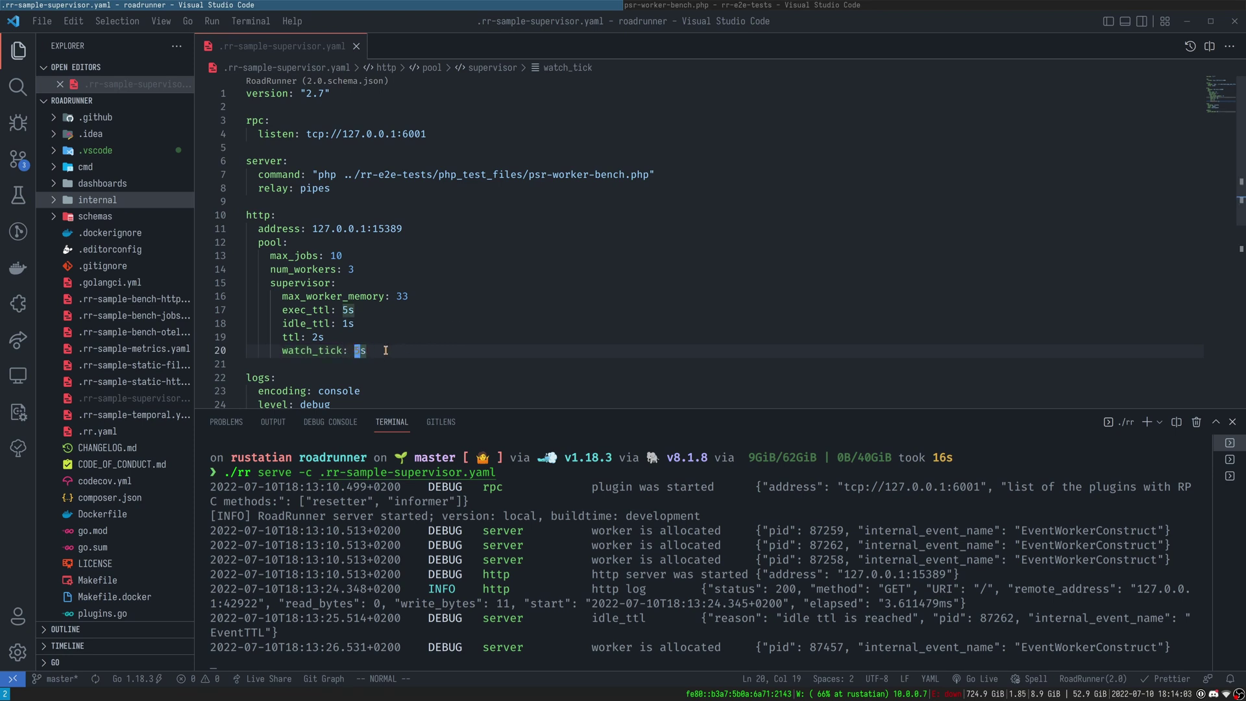
{"action": "left_click", "coordinate": [283, 350]}
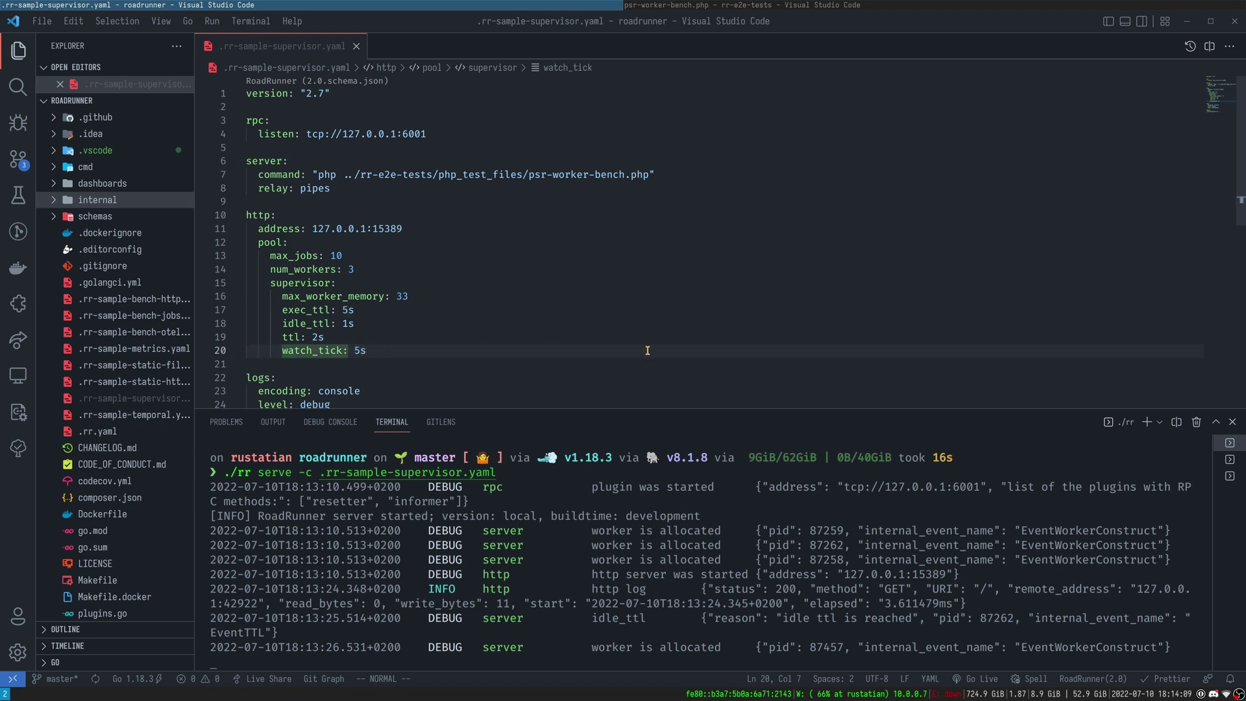